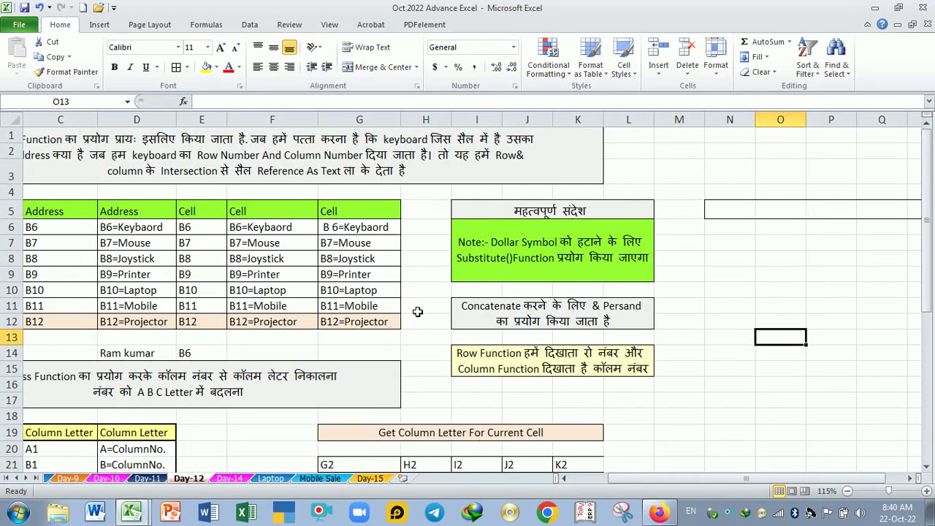
Step: Select the Item column, then open the Keyboard cell B6 for editing and leave it unchanged
click(426, 228)
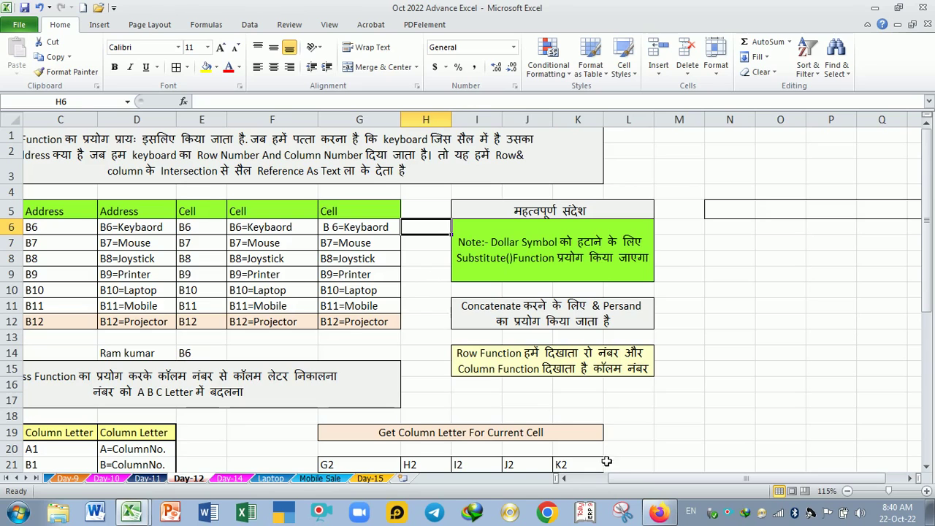
drag(636, 488, 598, 488)
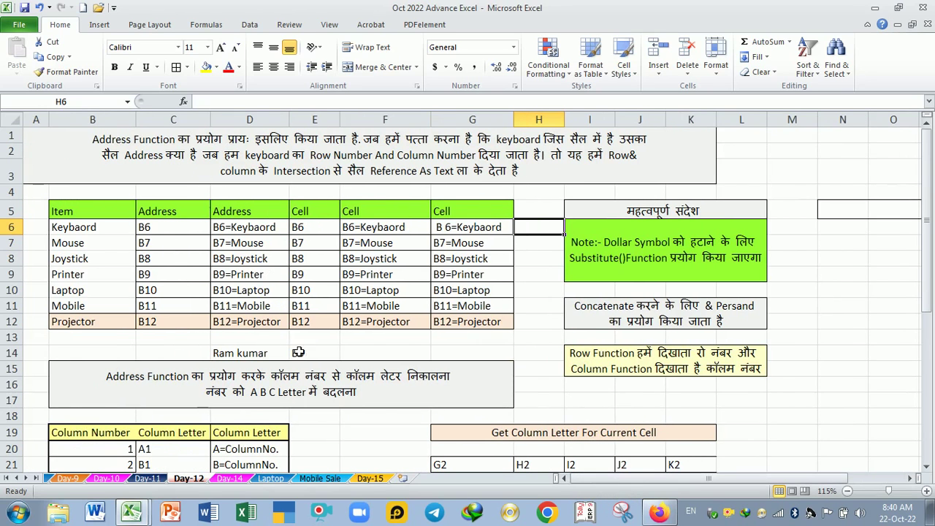
drag(95, 212, 92, 321)
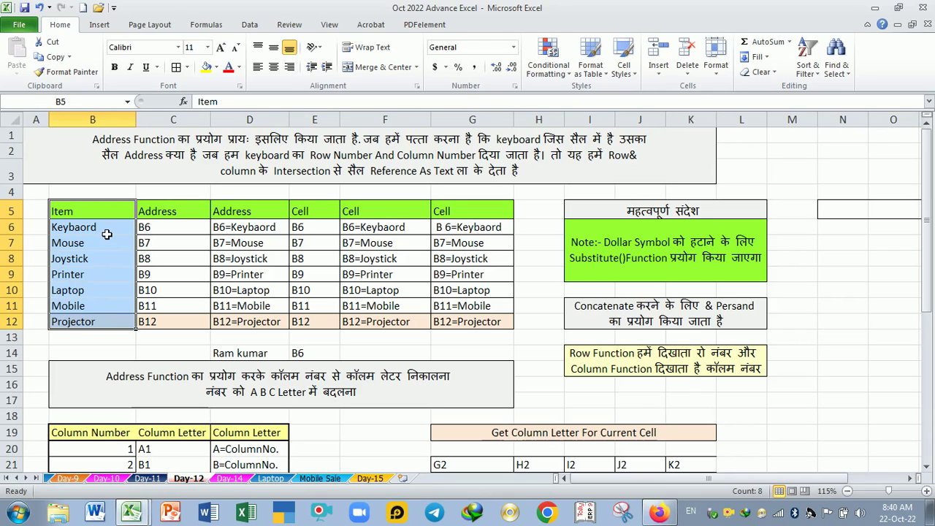
click(106, 234)
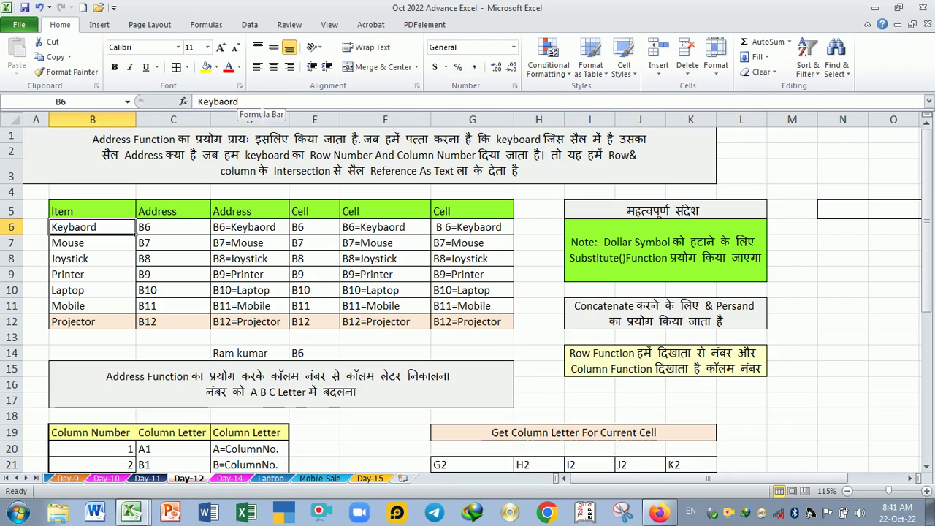
click(258, 106)
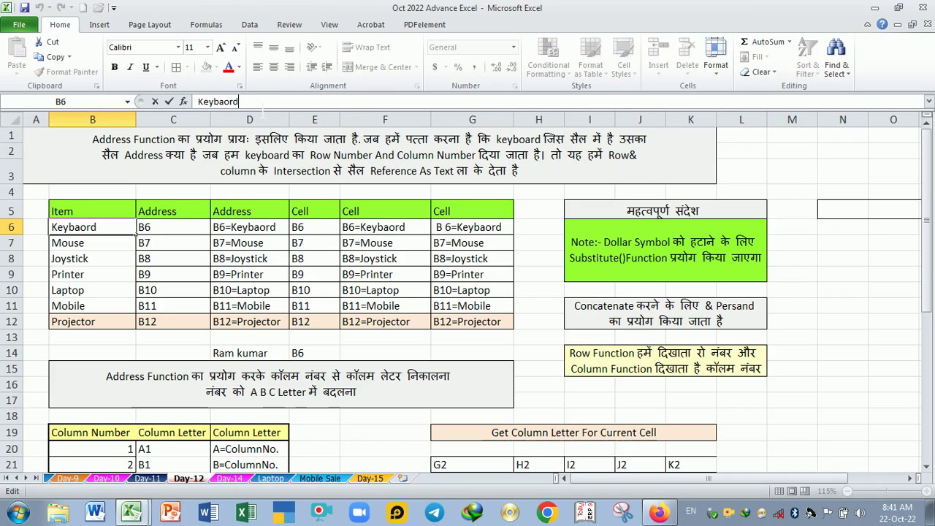
click(116, 249)
click(114, 229)
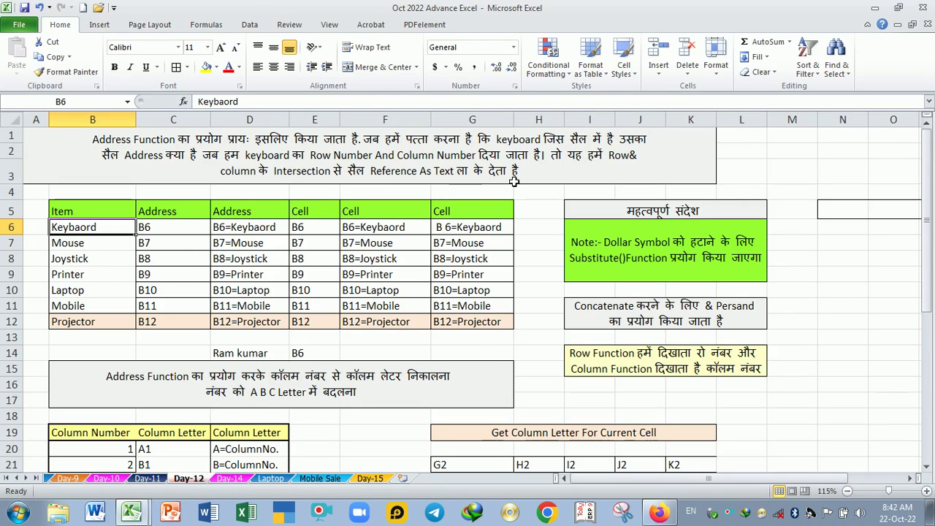
Step: Compare Keyboard in B6 with the ADDRESS formula in C6
click(172, 231)
drag(170, 232, 170, 264)
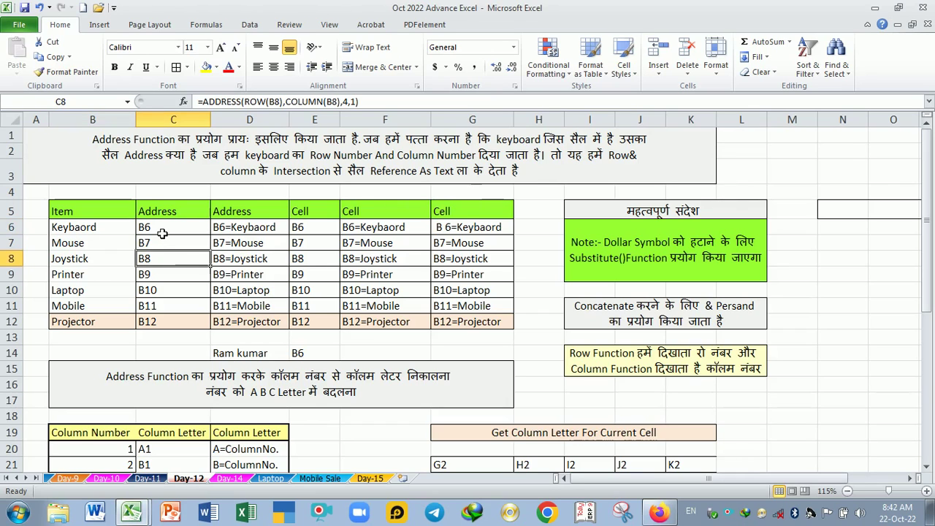
click(162, 234)
drag(97, 234, 150, 235)
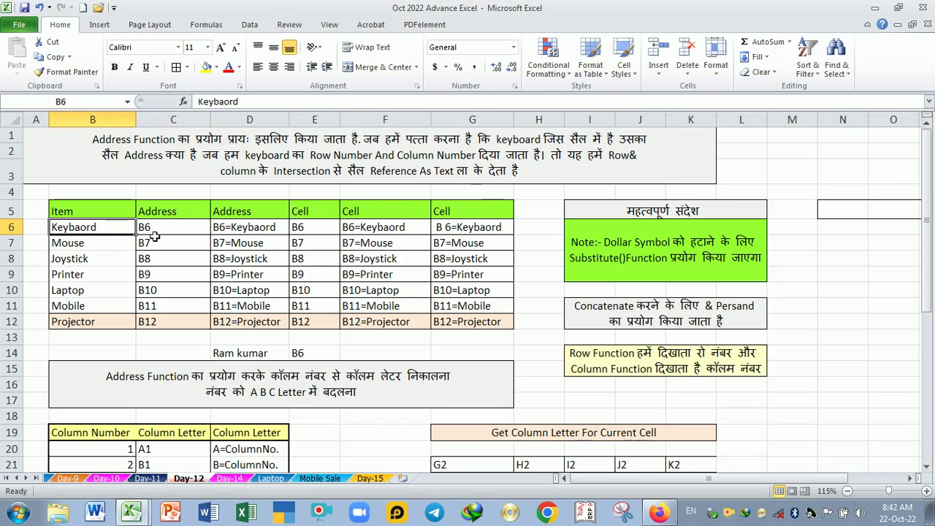
click(157, 231)
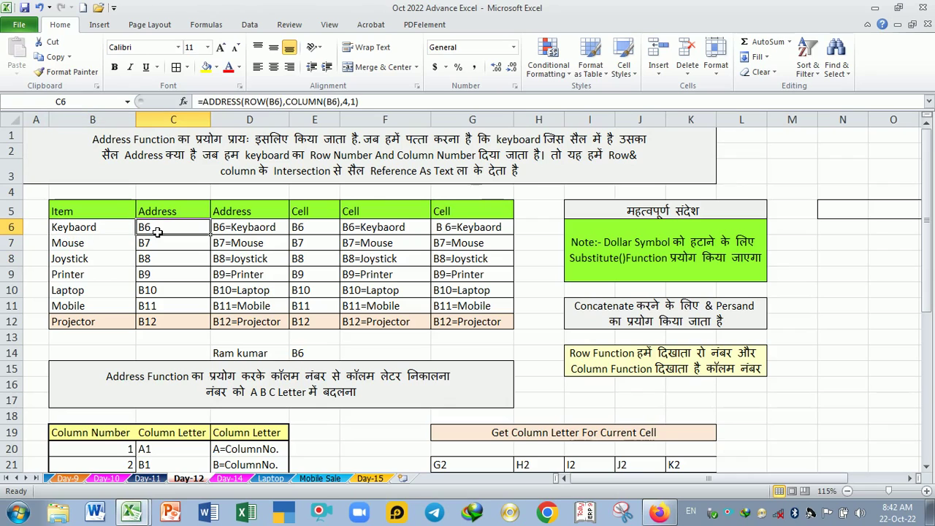
click(106, 234)
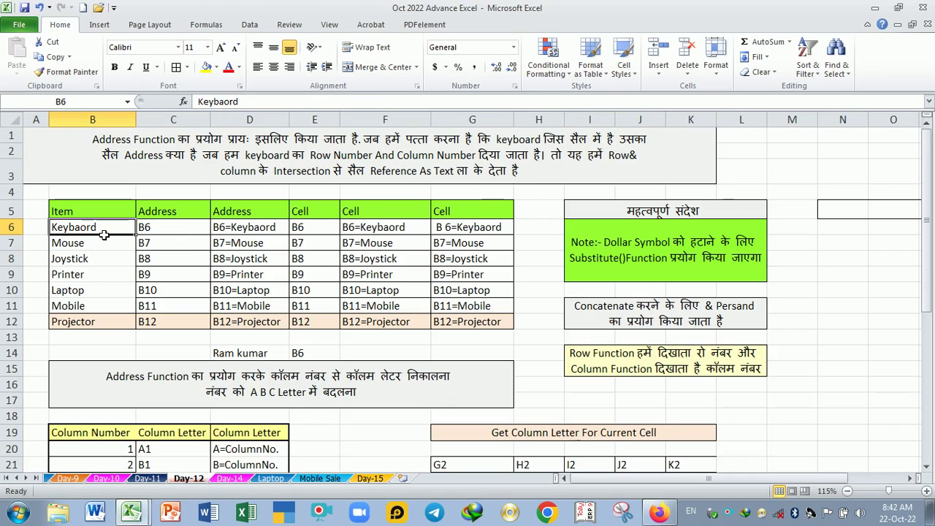
click(184, 234)
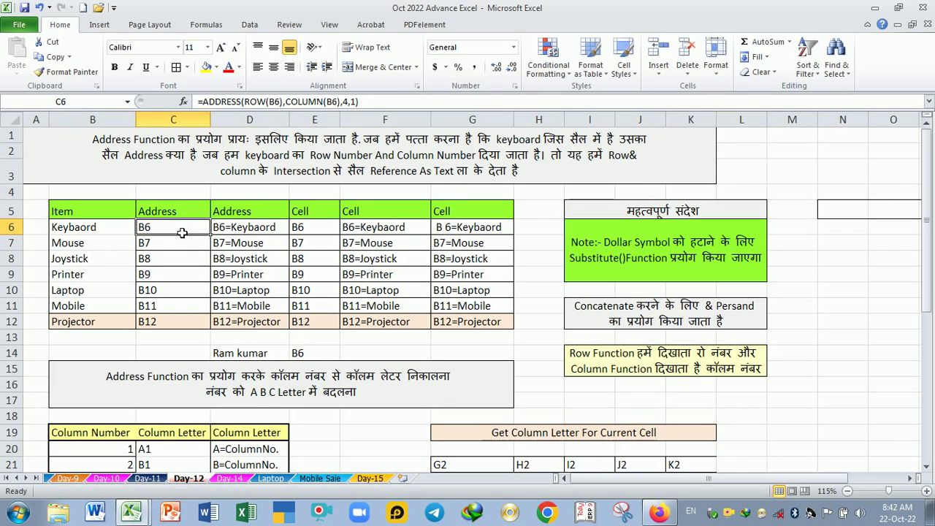
Step: Select C6:C12 and delete the addresses B6 through B12
click(115, 234)
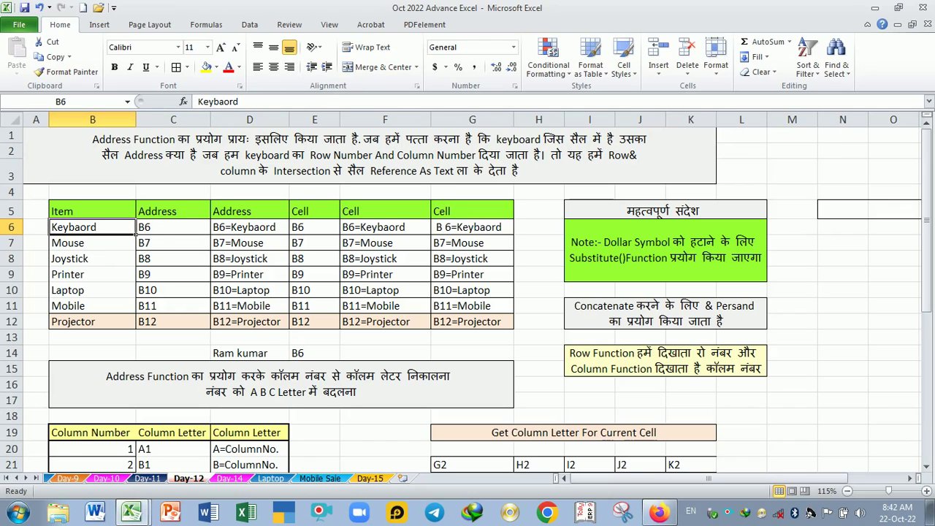
drag(160, 232, 165, 321)
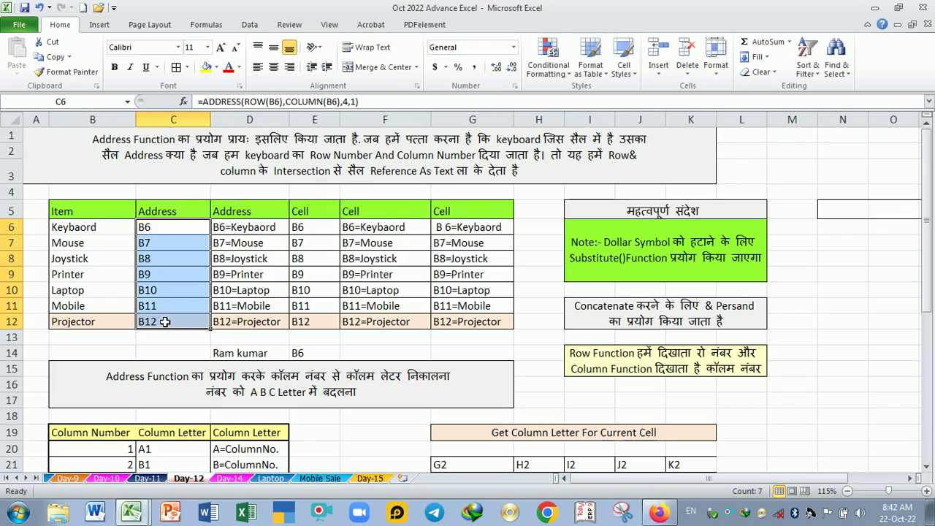
key(Delete)
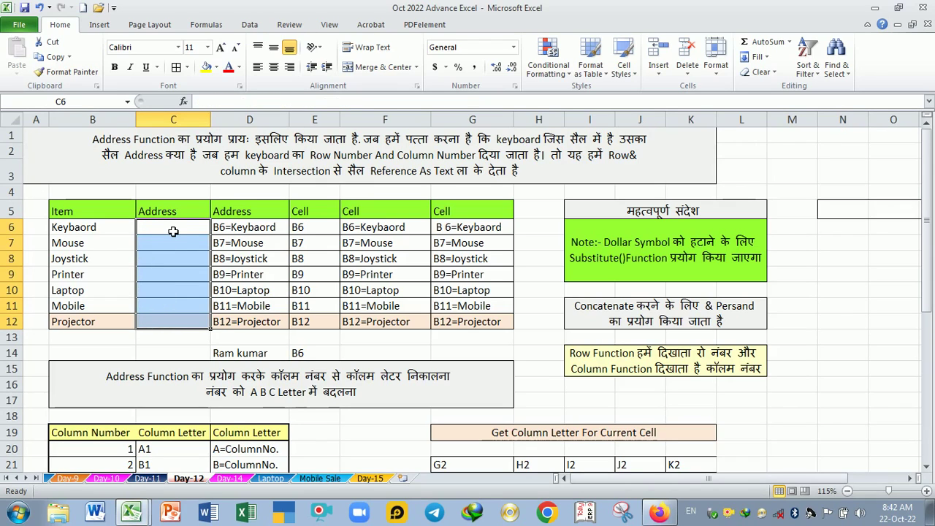
Step: Enter =ADDRESS(6,2,4,1) in C6, using the relative and A1-style options, so it shows B6
click(173, 232)
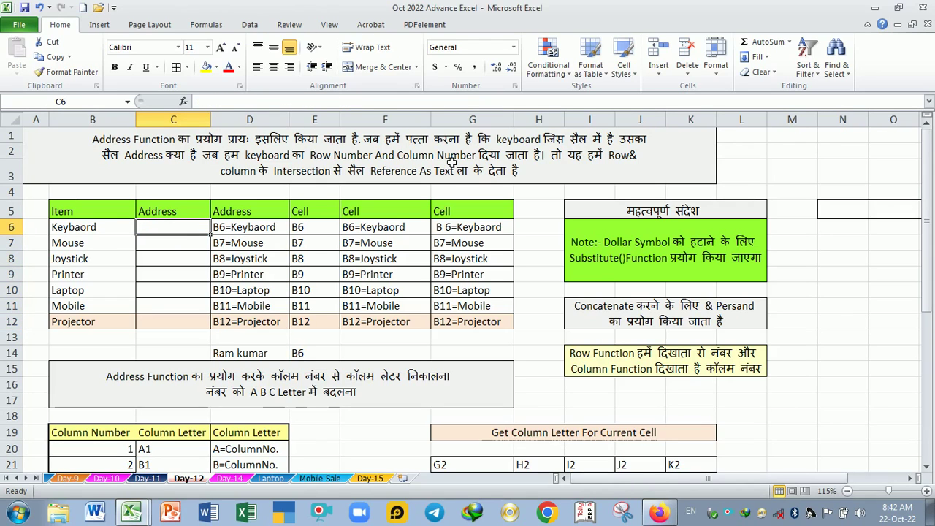
text(=)
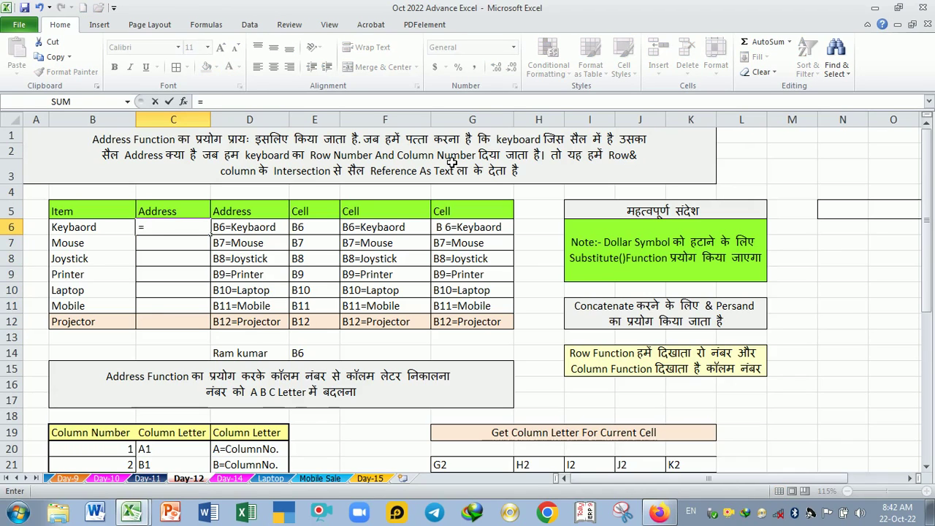
text(add)
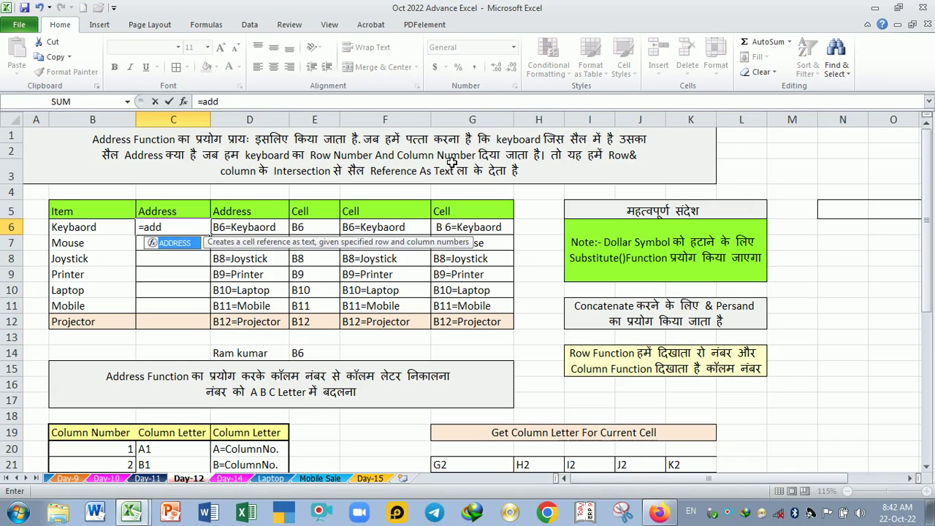
key(Tab)
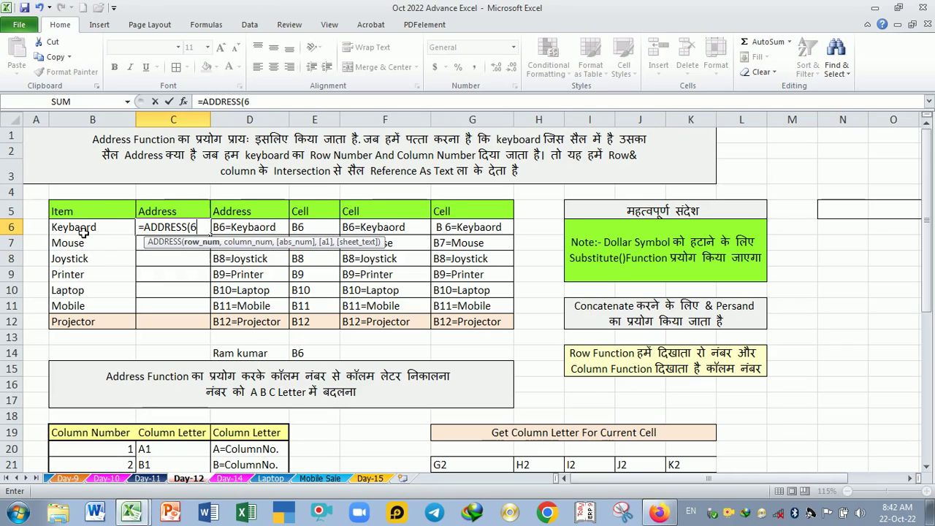
text(,)
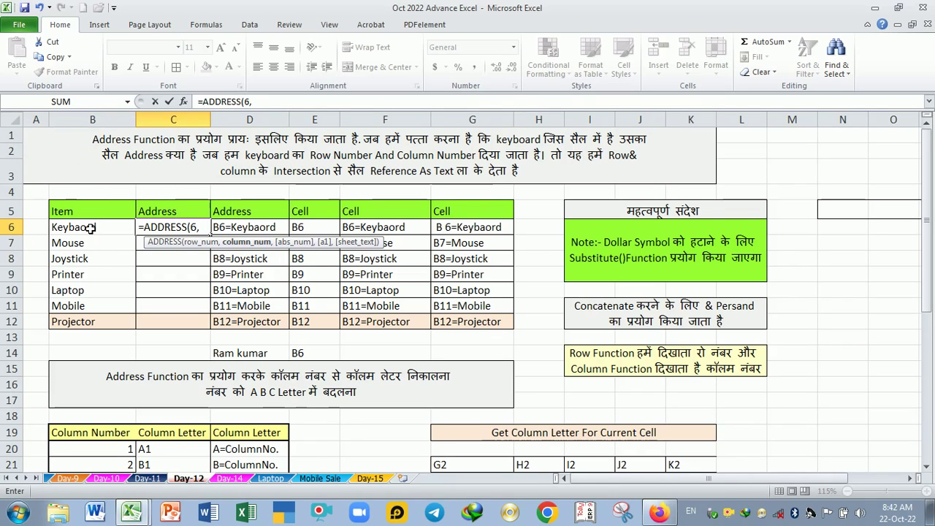
text(2)
text(,)
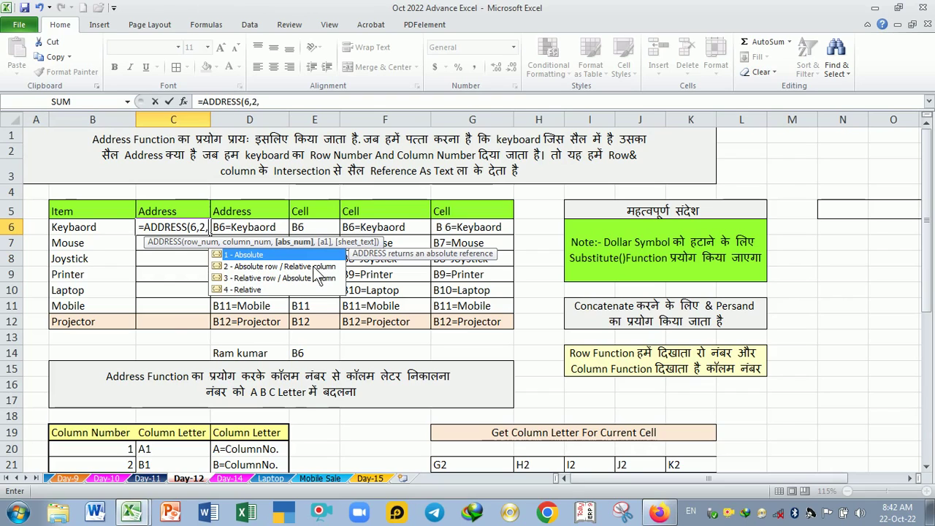
click(244, 290)
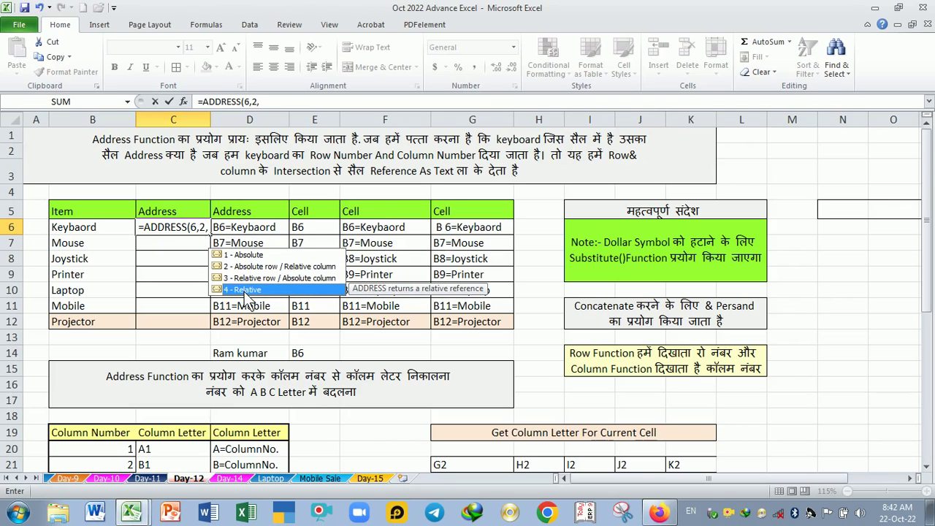
double_click(247, 290)
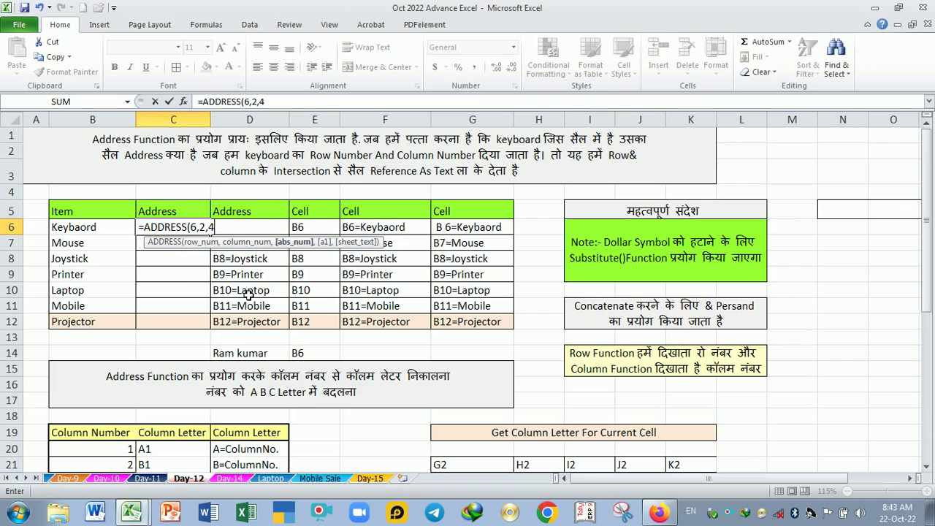
text(,)
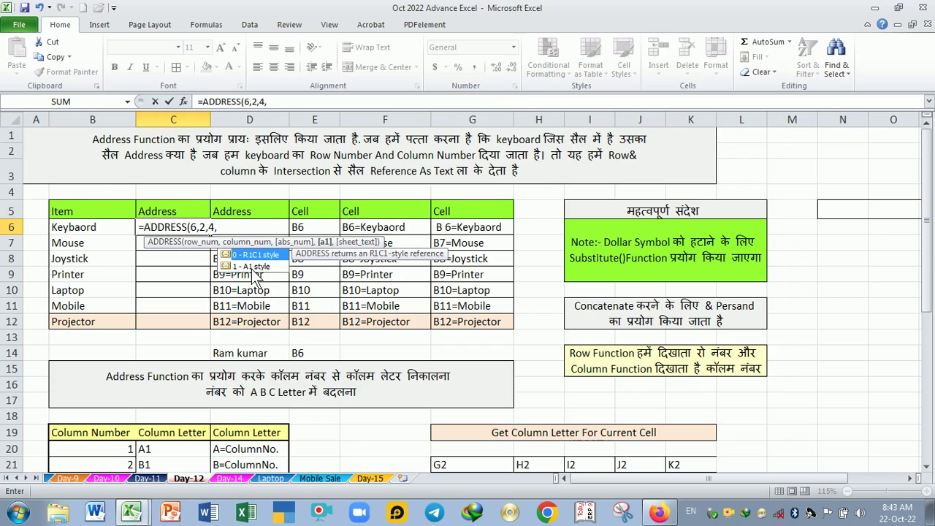
click(252, 268)
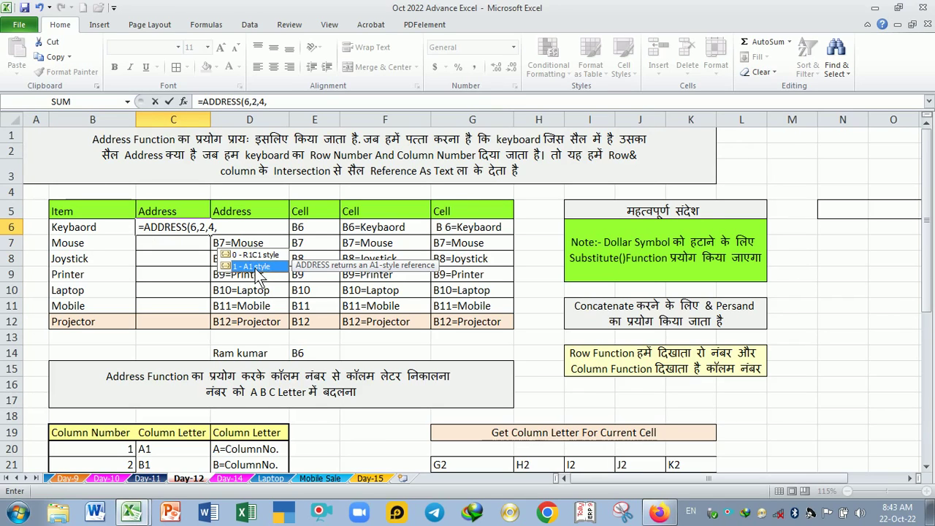
double_click(257, 267)
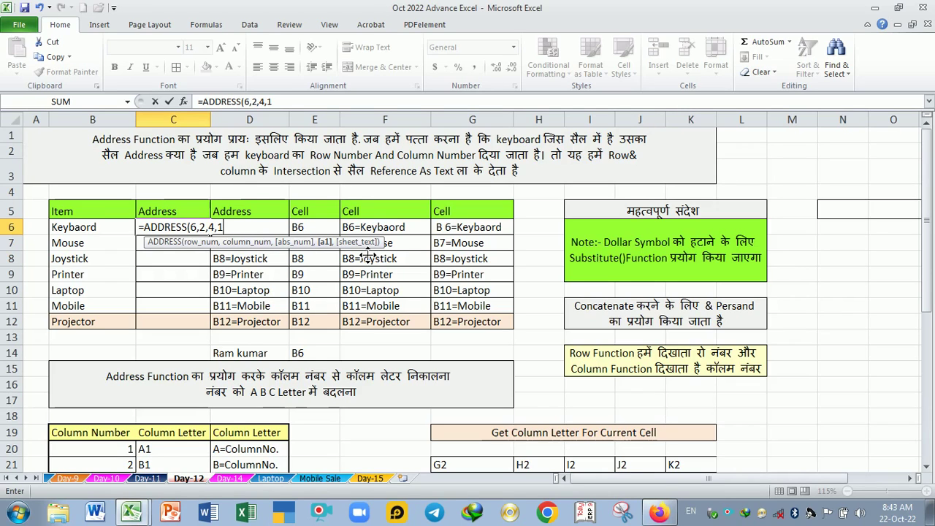
text())
key(Return)
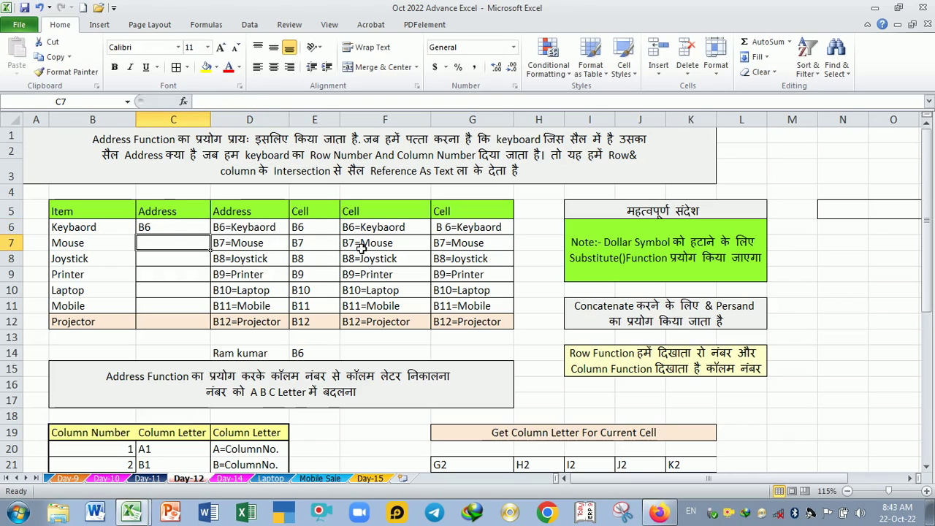
Step: Fill the C6 ADDRESS formula down to C12 and inspect the copies in C6 through C8
click(174, 232)
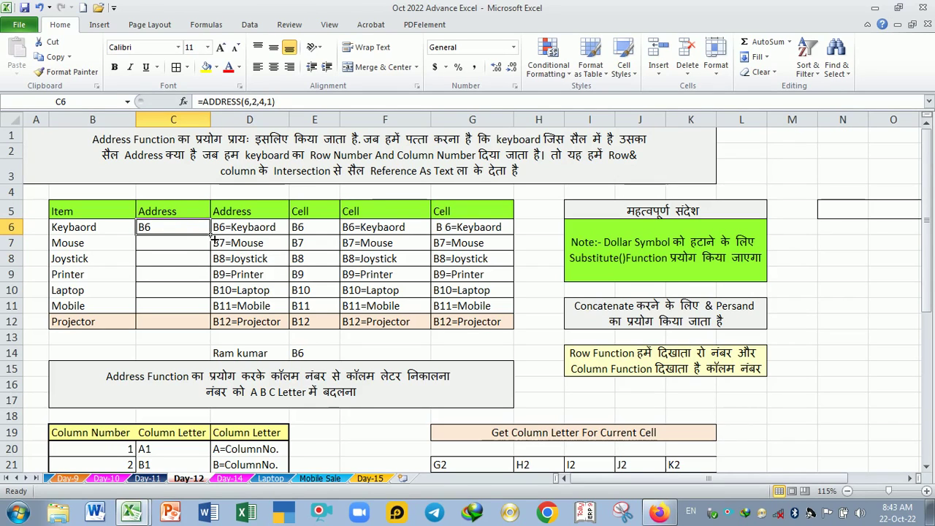
drag(213, 244, 214, 329)
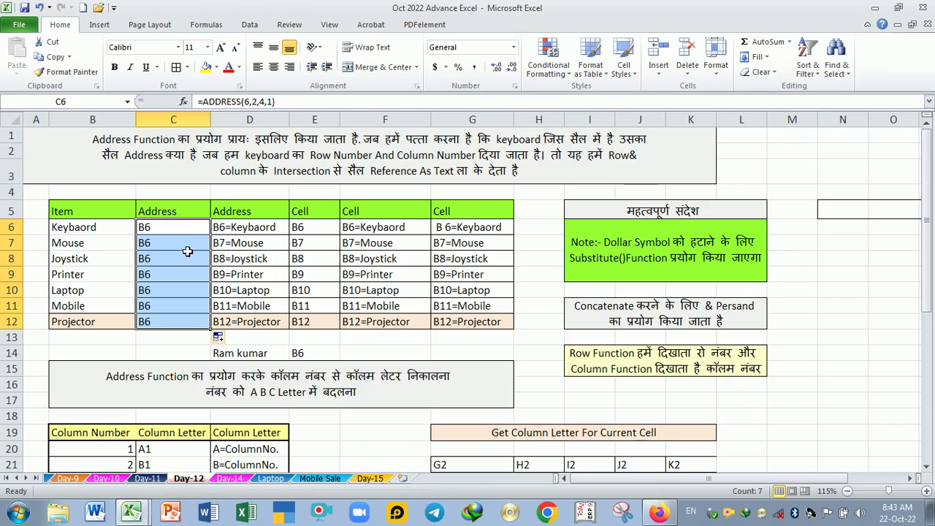
key(F2)
key(Return)
key(F2)
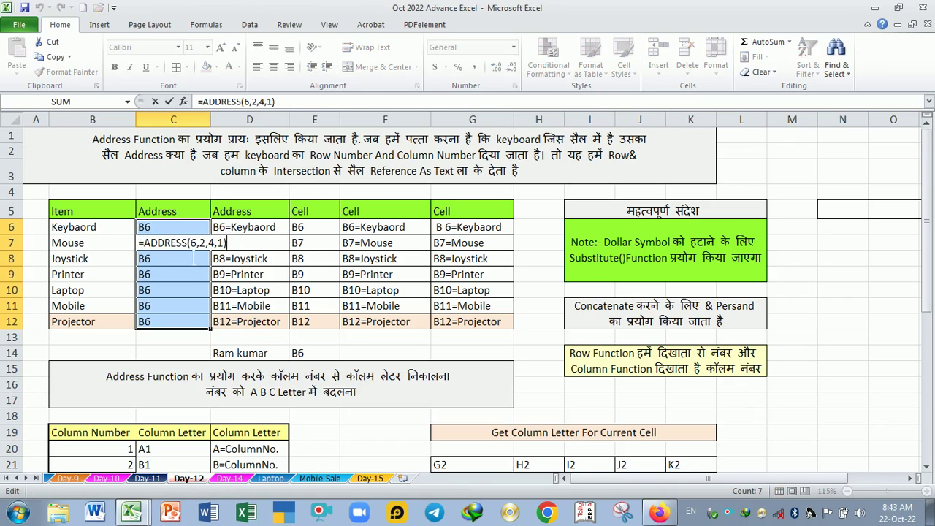
key(Return)
key(F2)
key(Return)
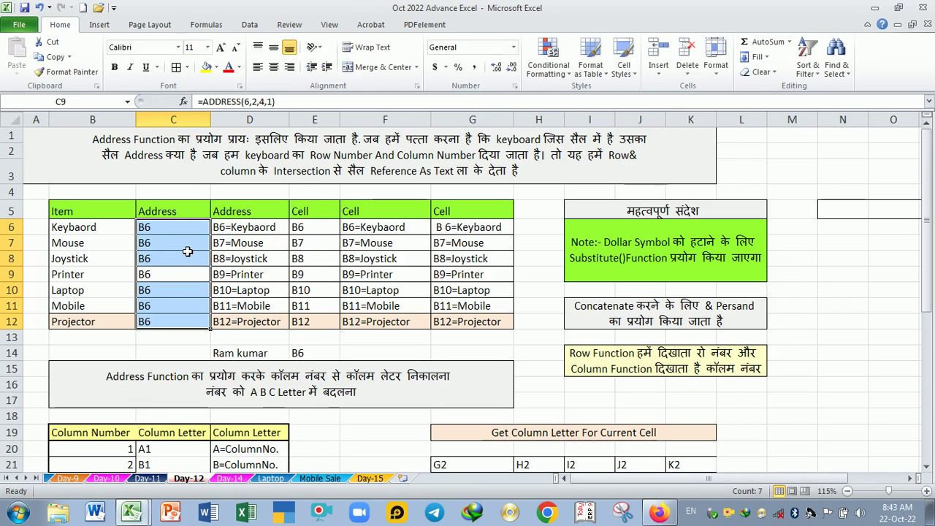
Step: Check the remaining copies down to C12, then delete the Address results
key(F2)
key(Return)
key(Return)
key(Return)
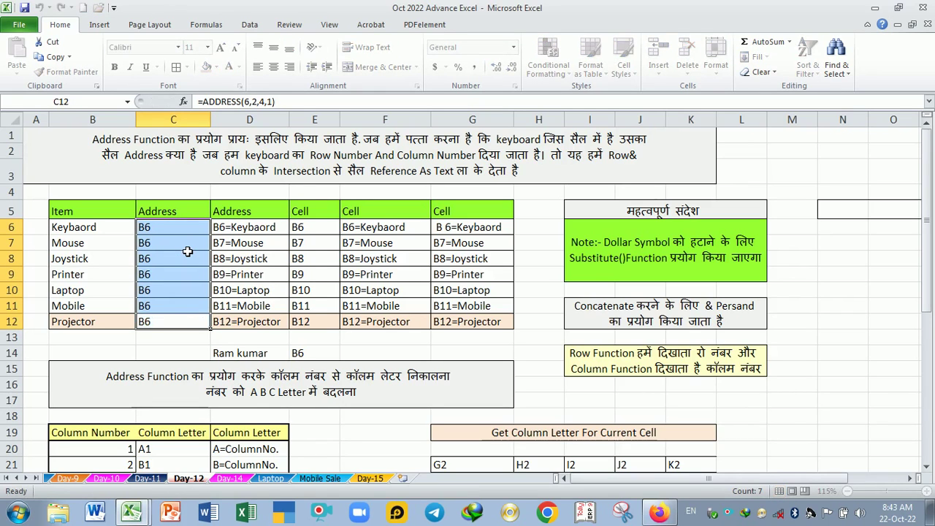
key(F2)
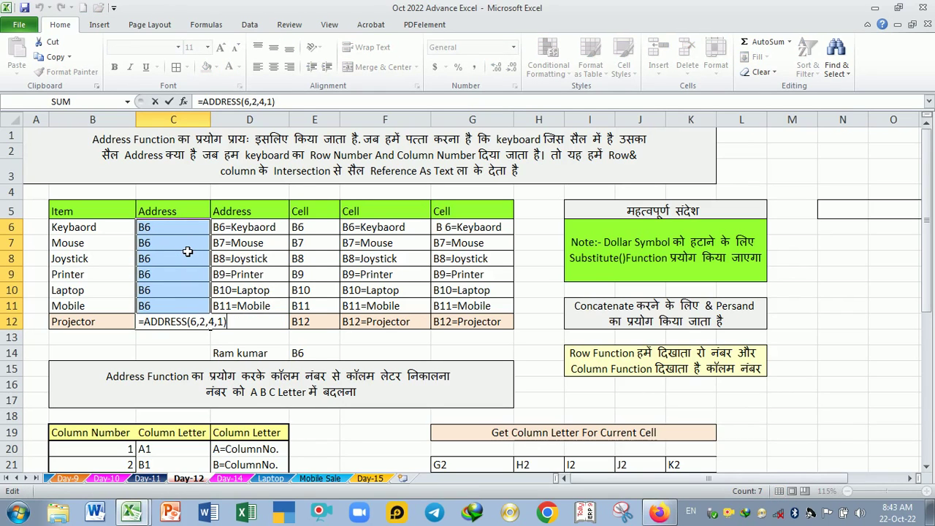
key(Escape)
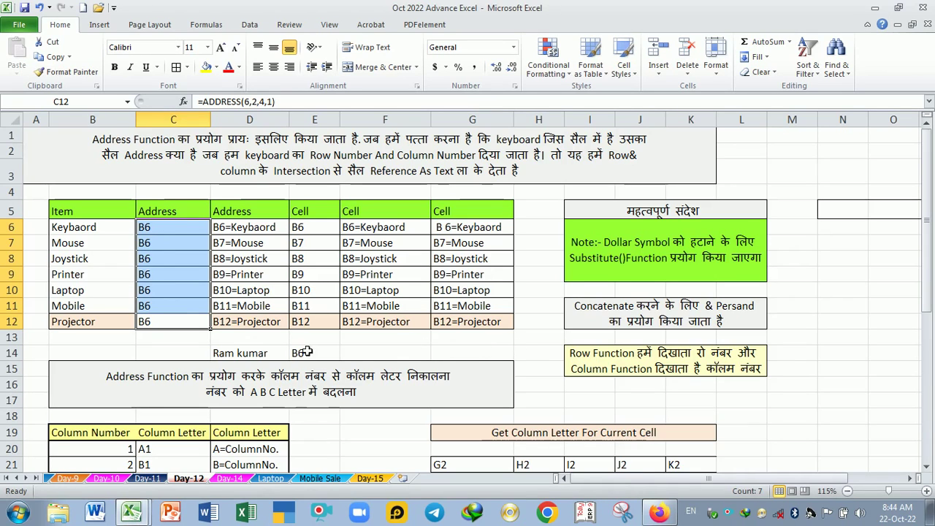
key(Delete)
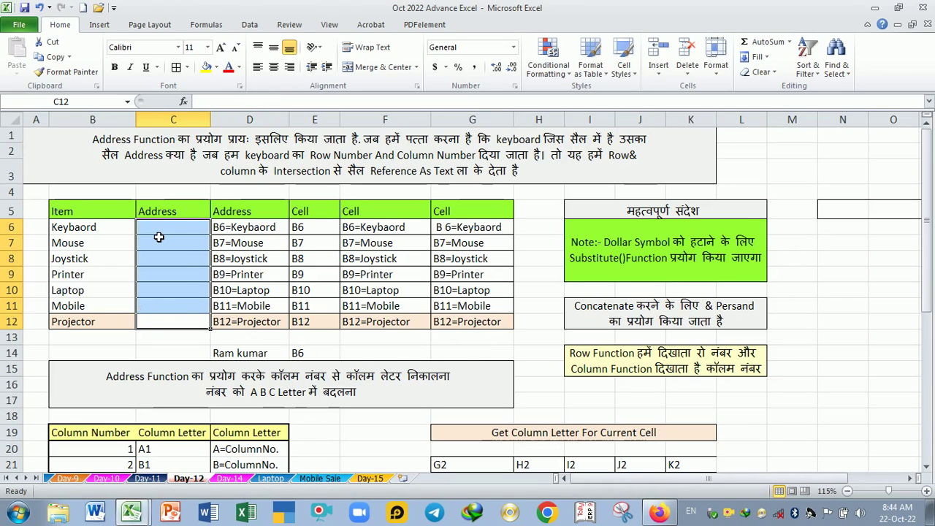
click(168, 257)
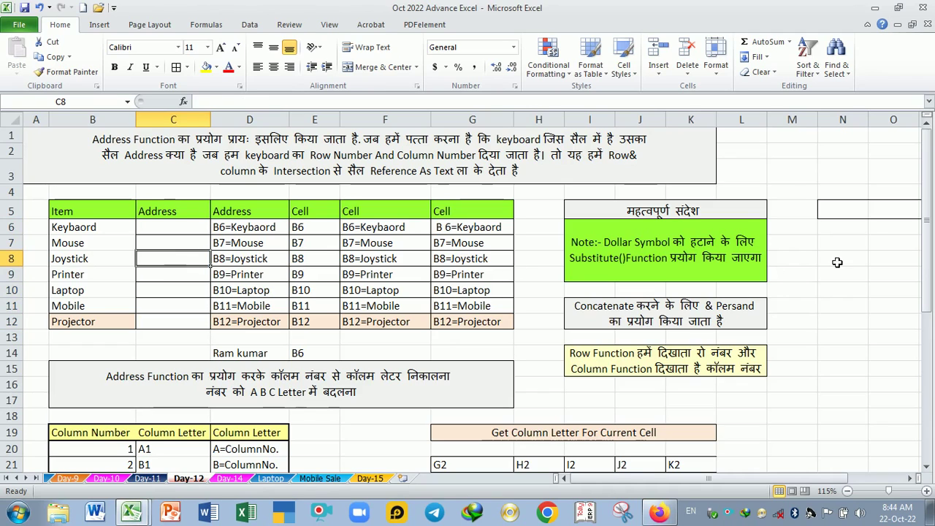
click(799, 155)
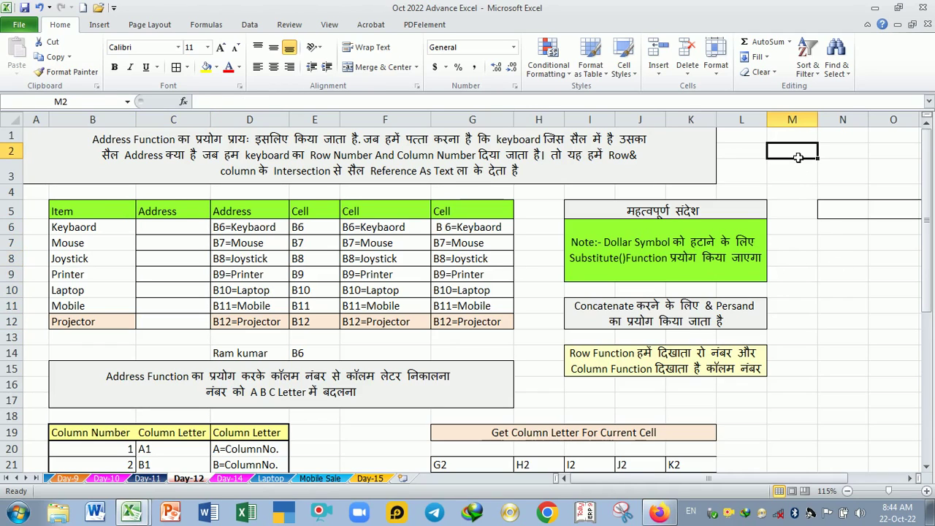
text(=col)
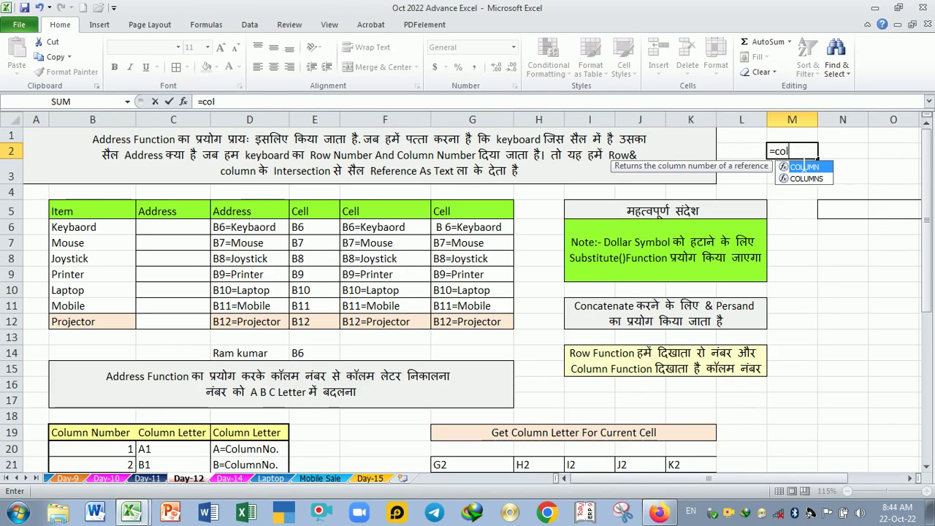
double_click(804, 167)
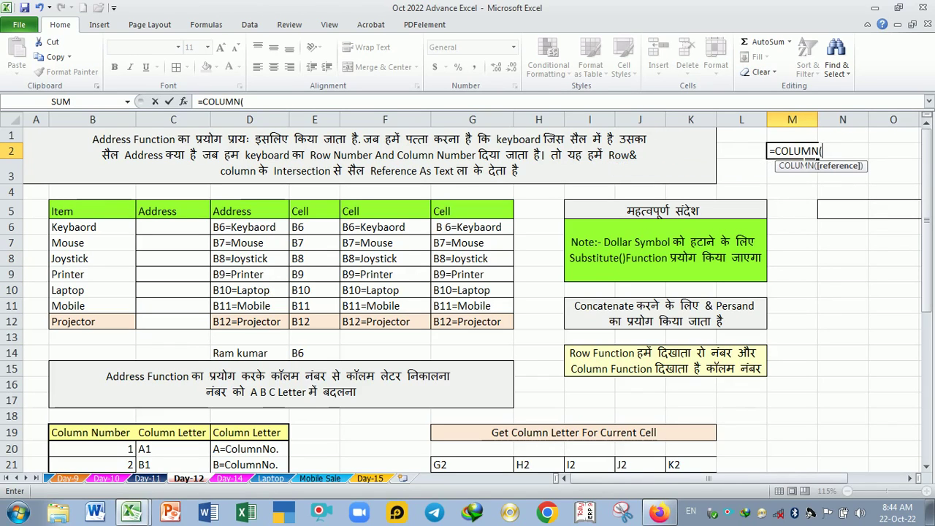
key(Return)
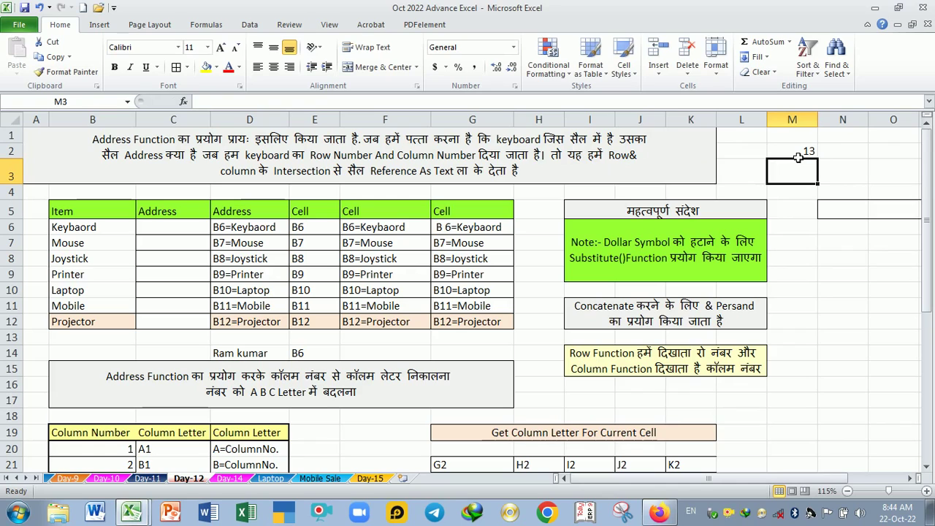
click(799, 155)
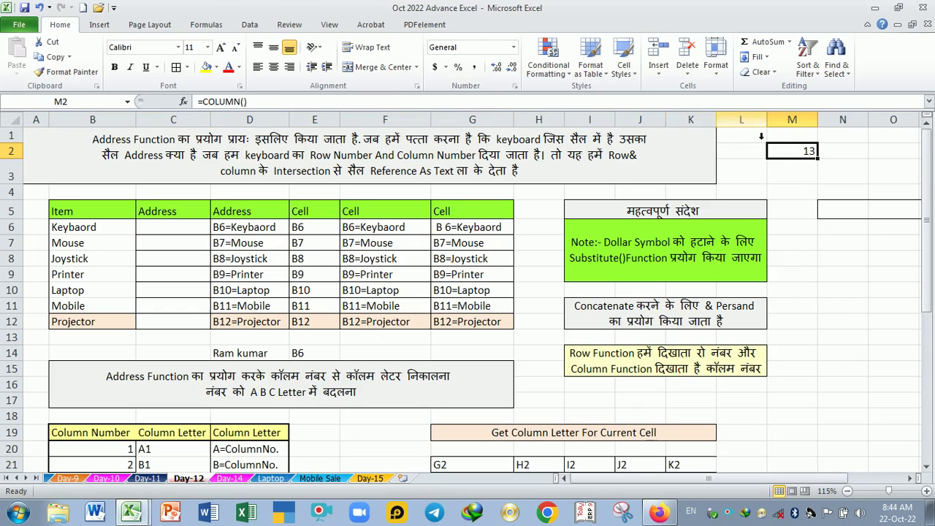
click(812, 176)
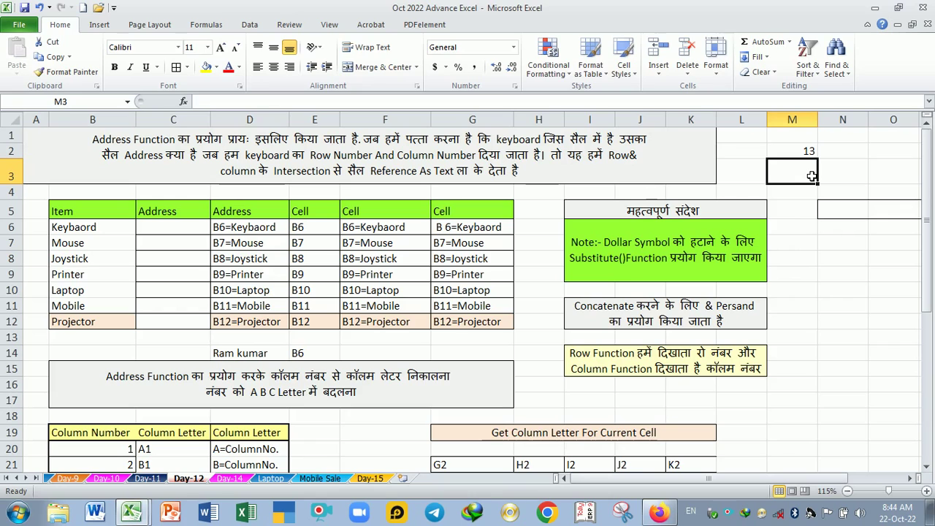
text(=row)
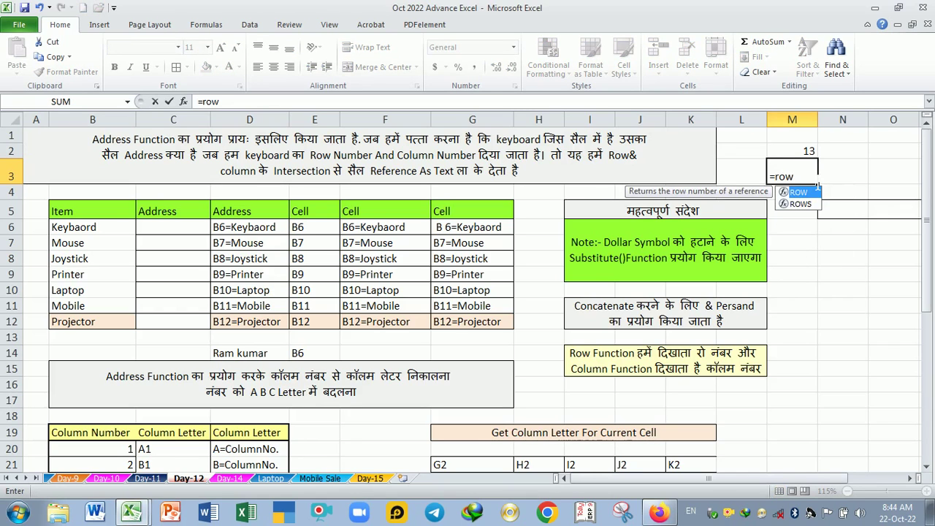
key(Tab)
text())
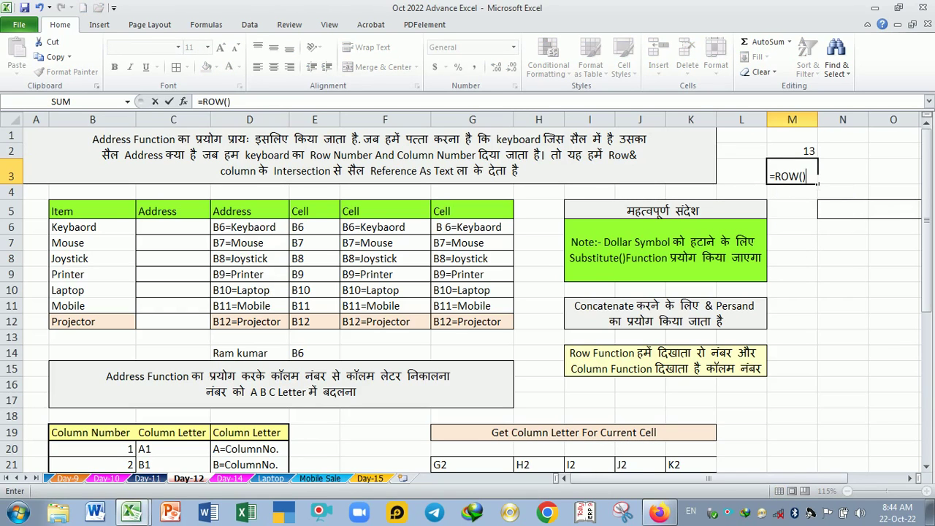
key(Return)
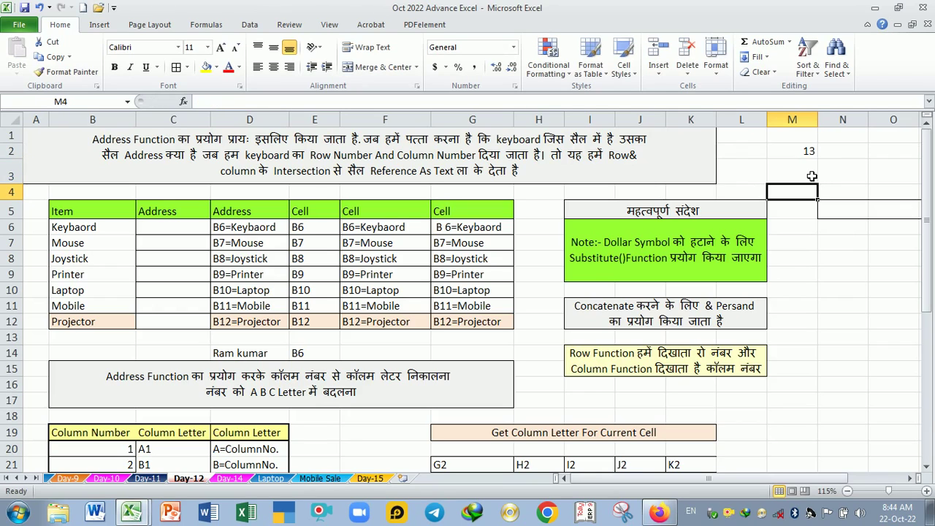
click(812, 176)
text(=ROW())
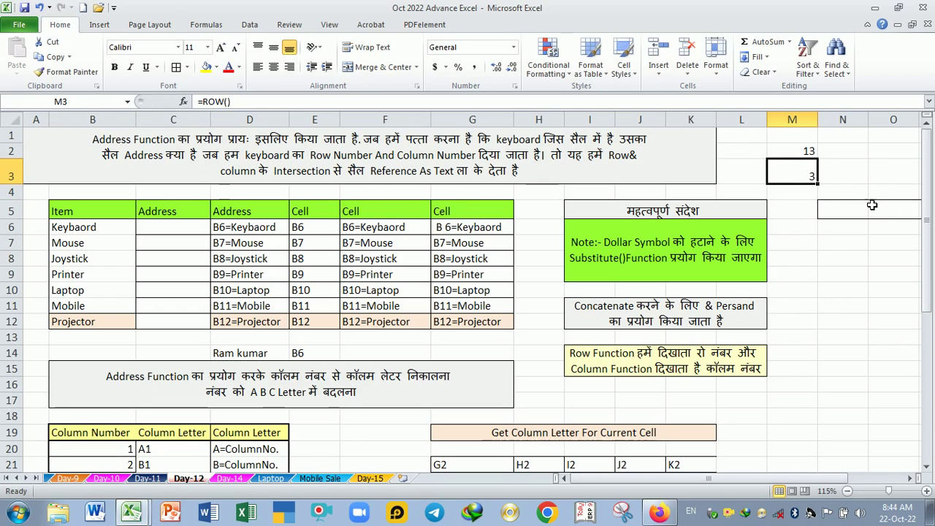
drag(819, 185, 815, 289)
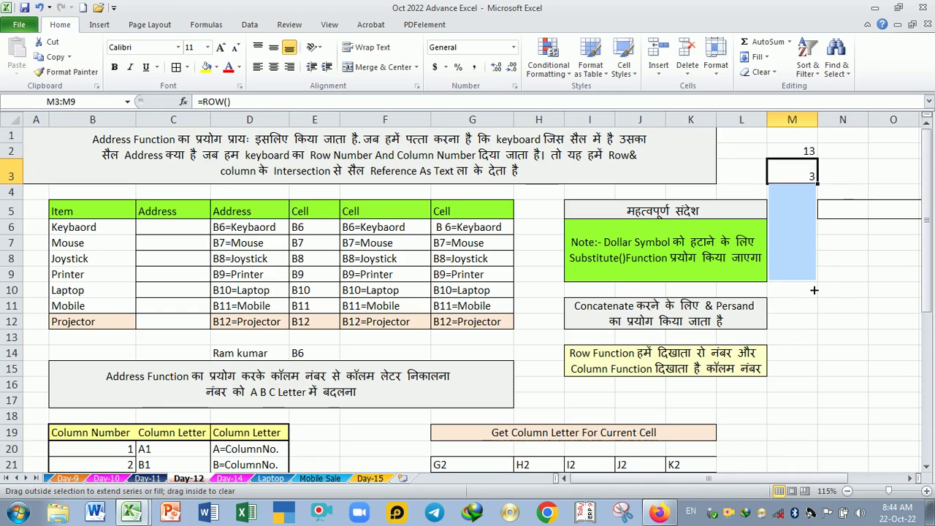
click(811, 196)
click(811, 215)
click(810, 228)
click(810, 243)
click(810, 258)
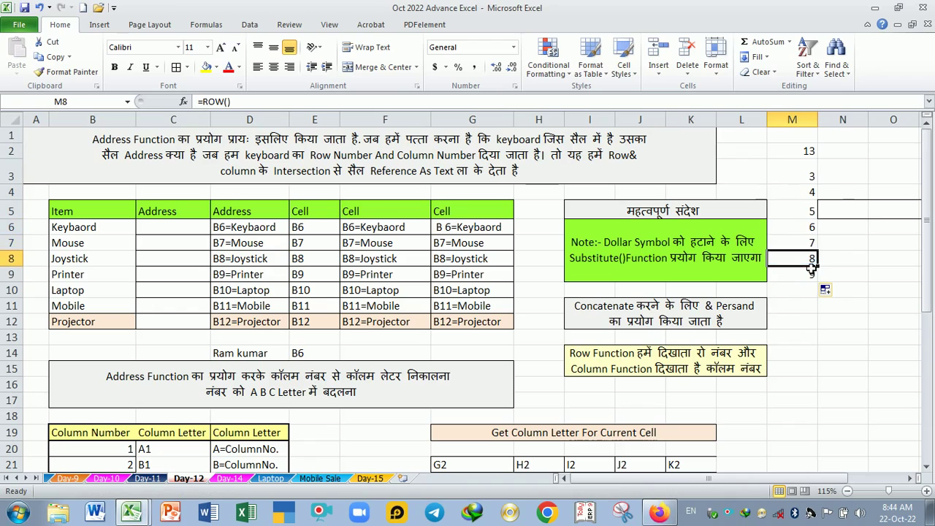
click(812, 275)
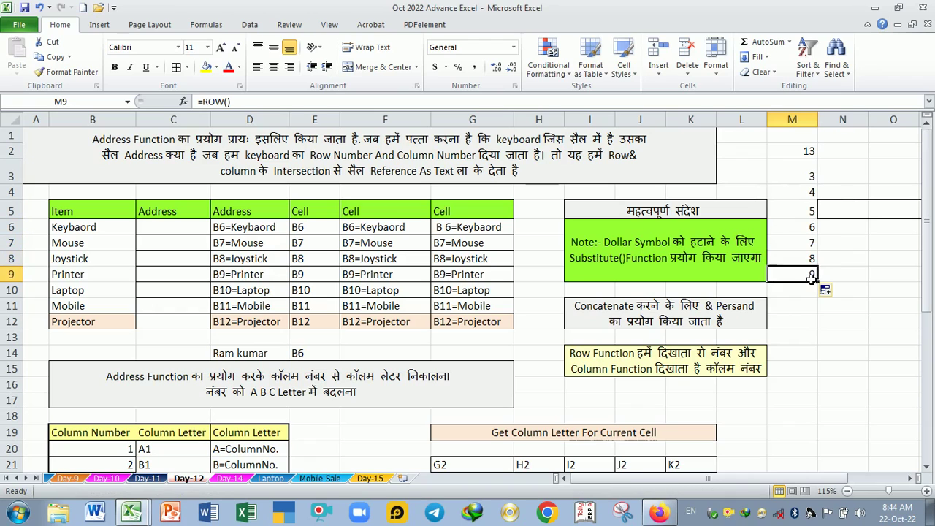
click(811, 157)
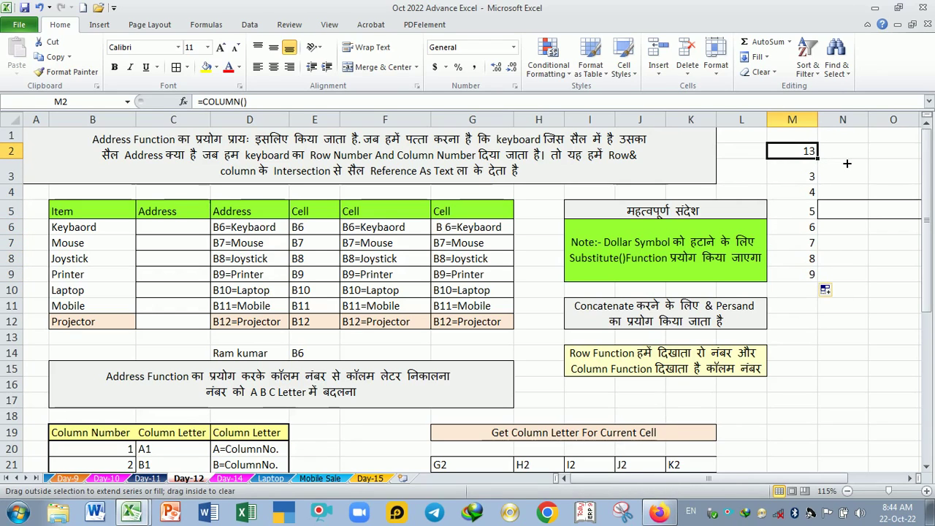
drag(823, 163, 906, 155)
click(853, 156)
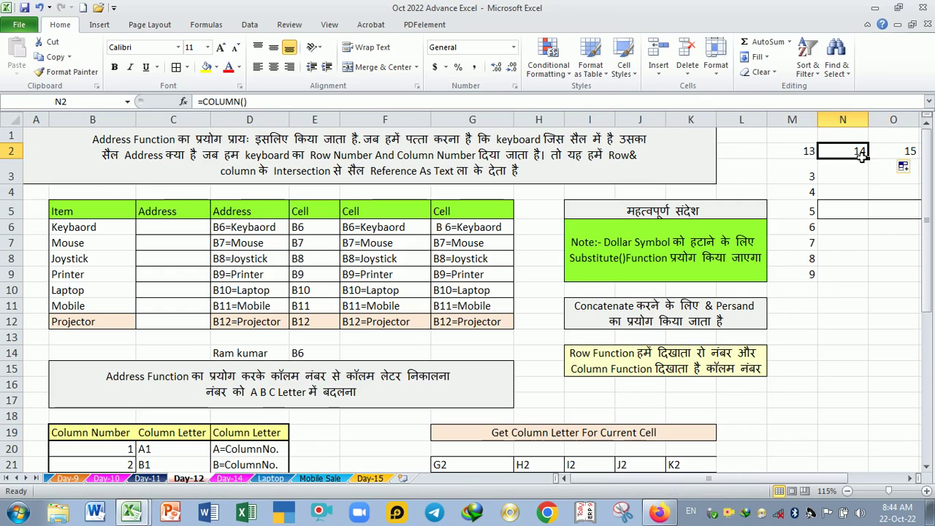
click(902, 158)
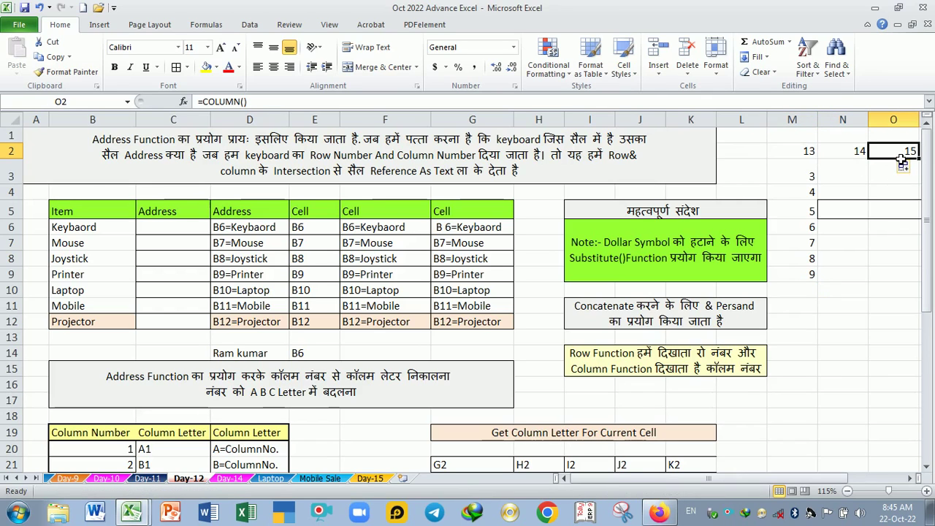
drag(801, 156, 905, 168)
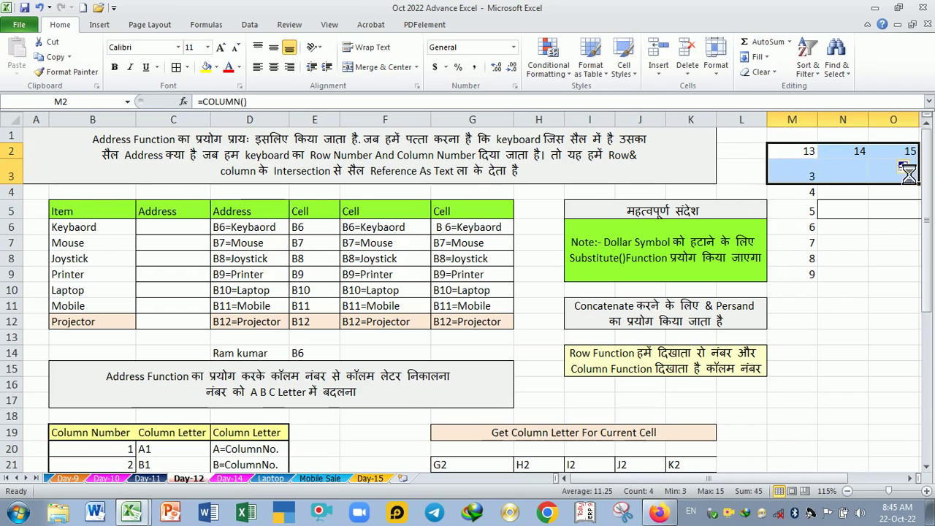
key(Delete)
drag(811, 193, 822, 278)
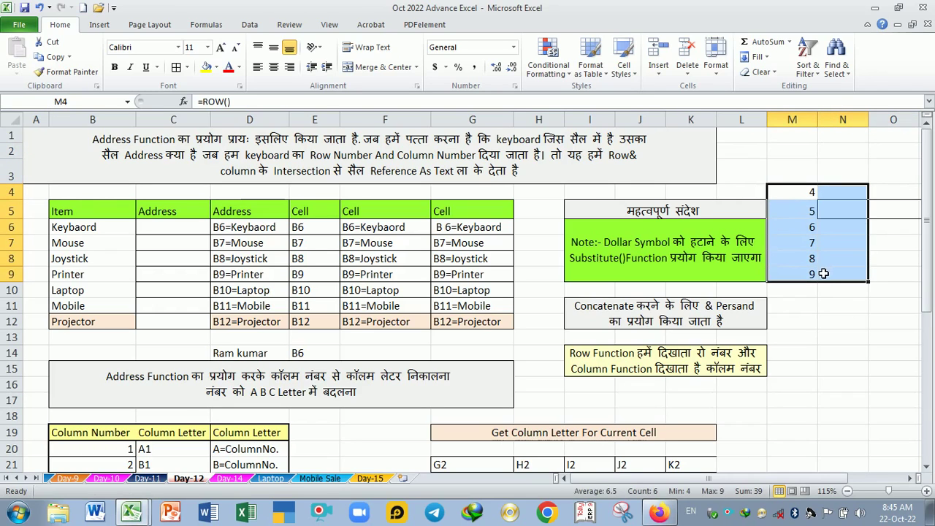
key(Delete)
click(804, 290)
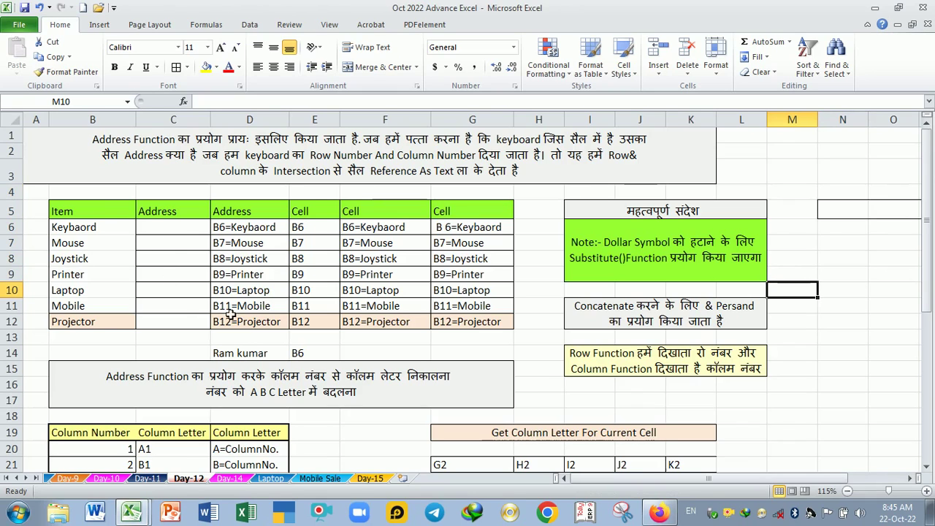
Step: Copy the Projector cell's orange fill onto C12 with the Format Painter
click(94, 326)
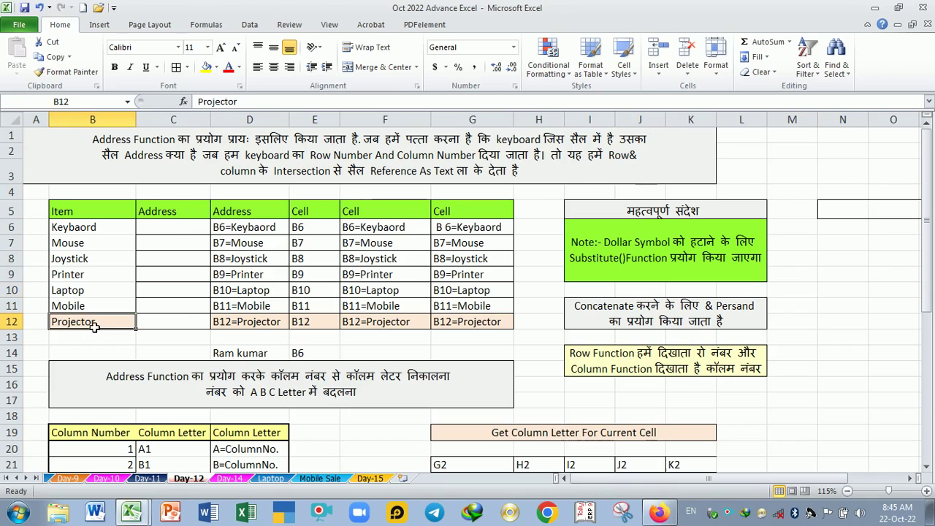
click(94, 73)
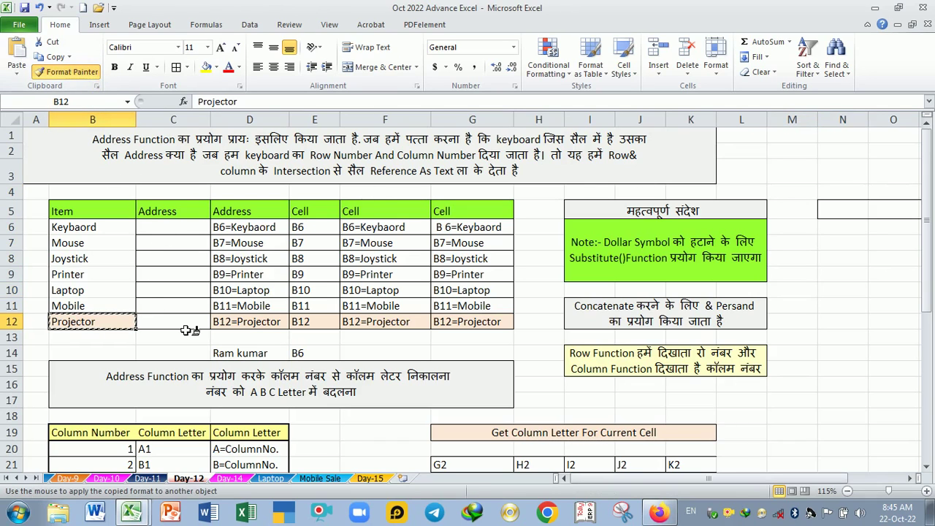
click(183, 326)
click(183, 274)
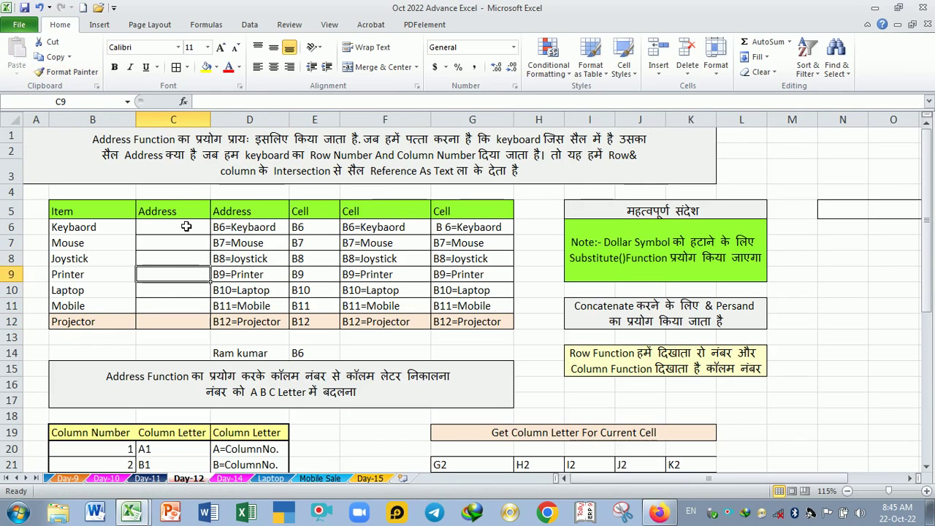
Step: In C6, type =ADDRESS(ROW(B6),COLUMN(B6), taking both references from B6
click(187, 230)
text(=)
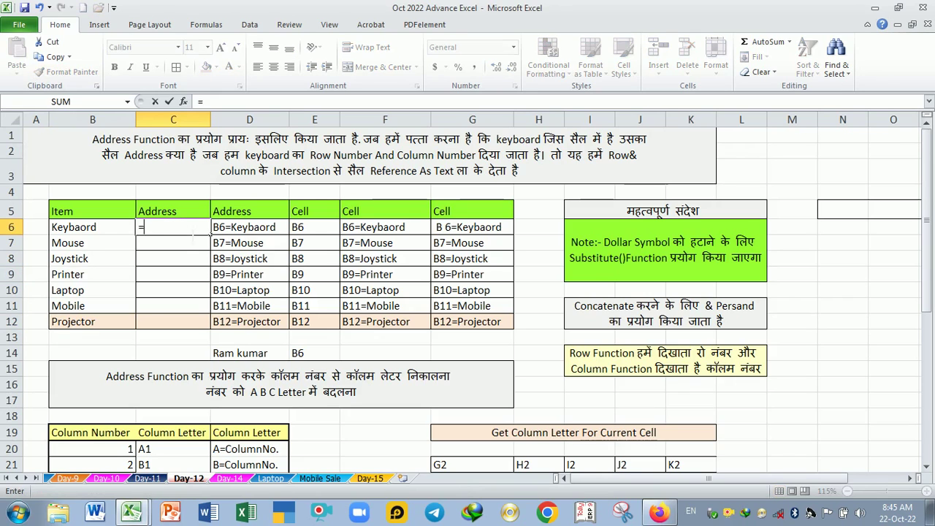
text(addr)
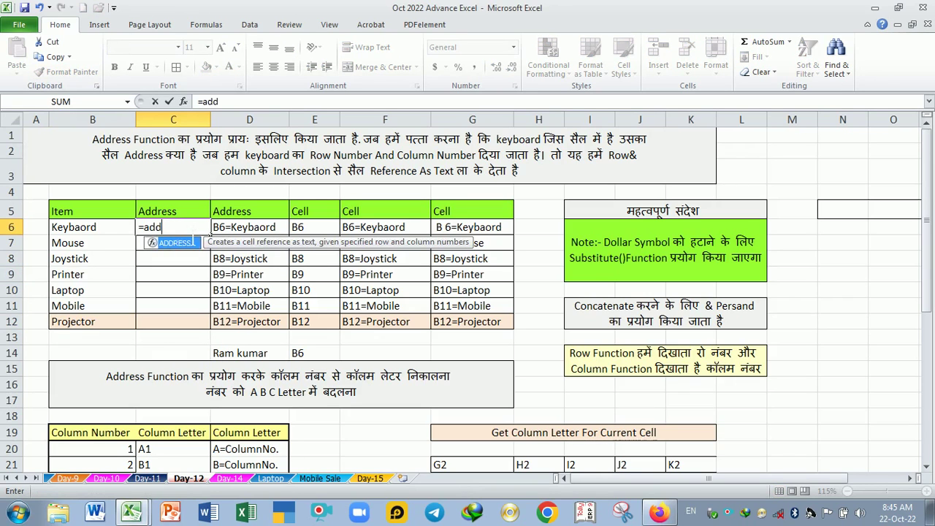
key(Tab)
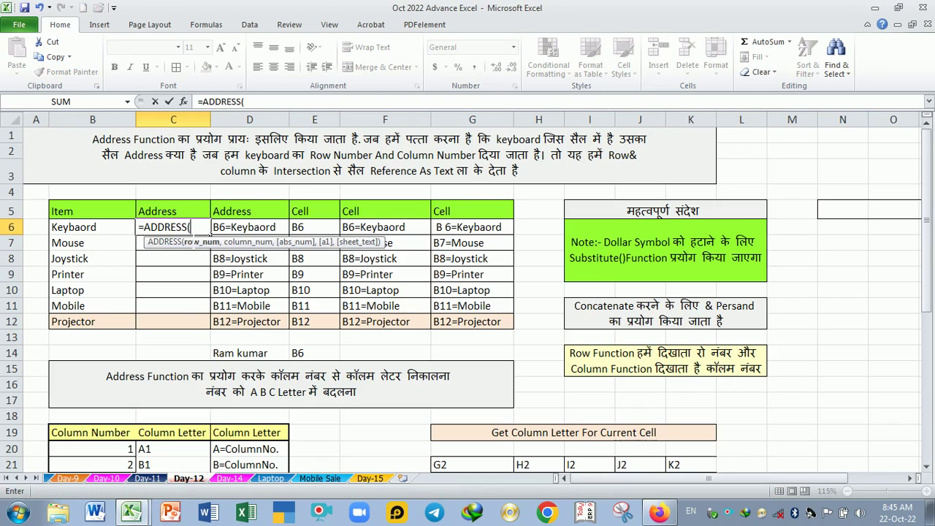
text(r)
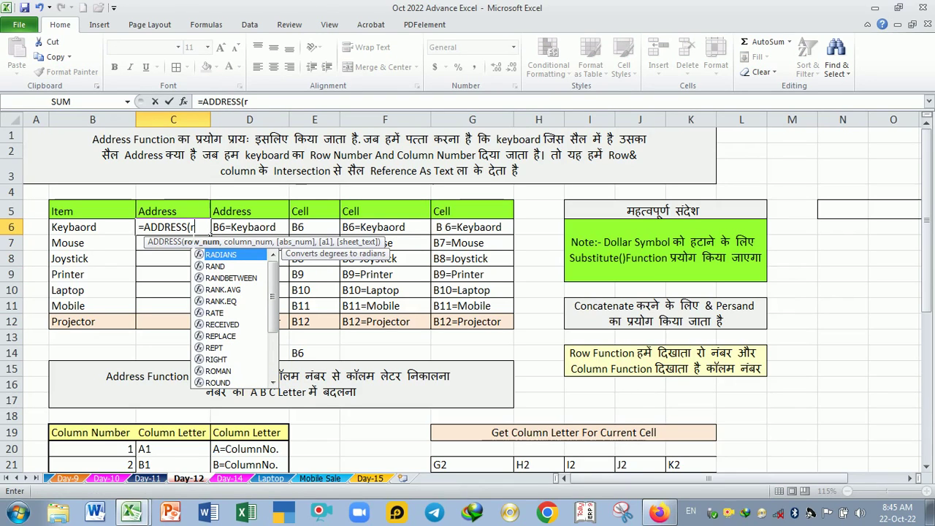
text(ow()
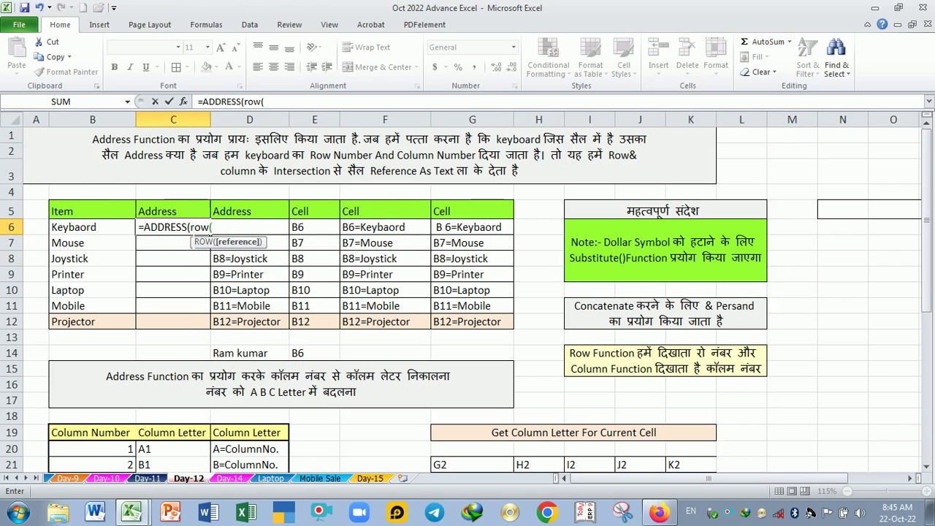
click(110, 233)
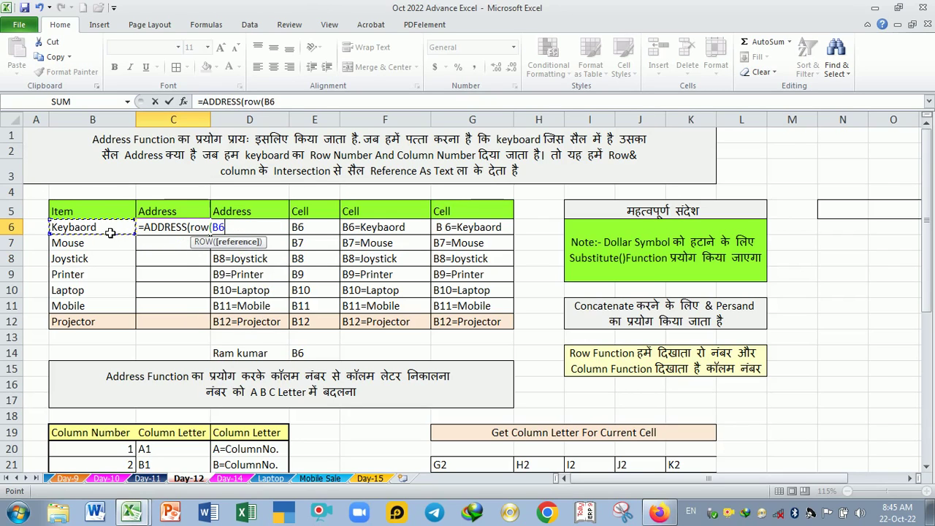
text())
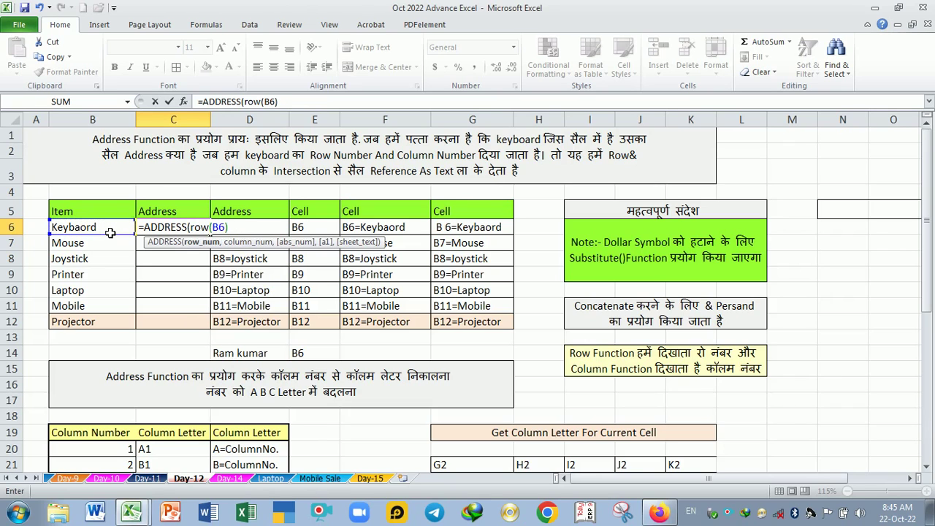
text(,)
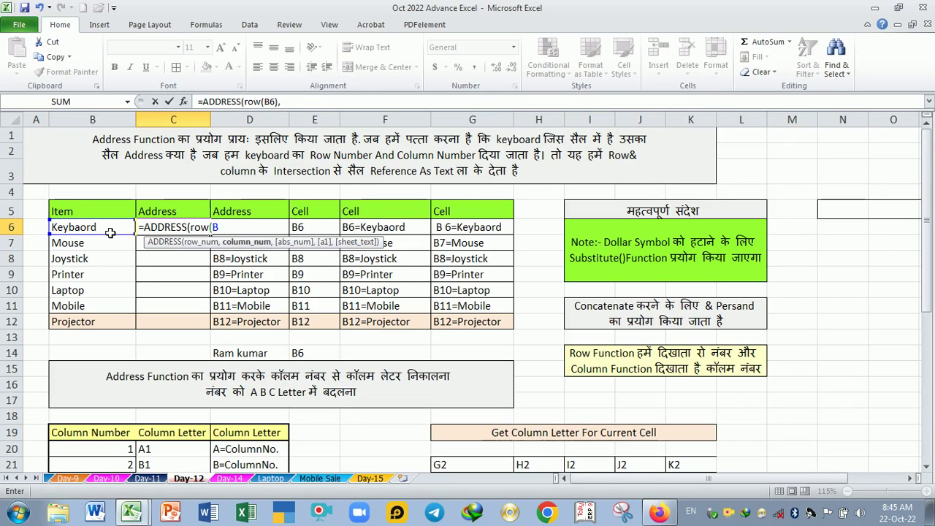
text(col)
key(Tab)
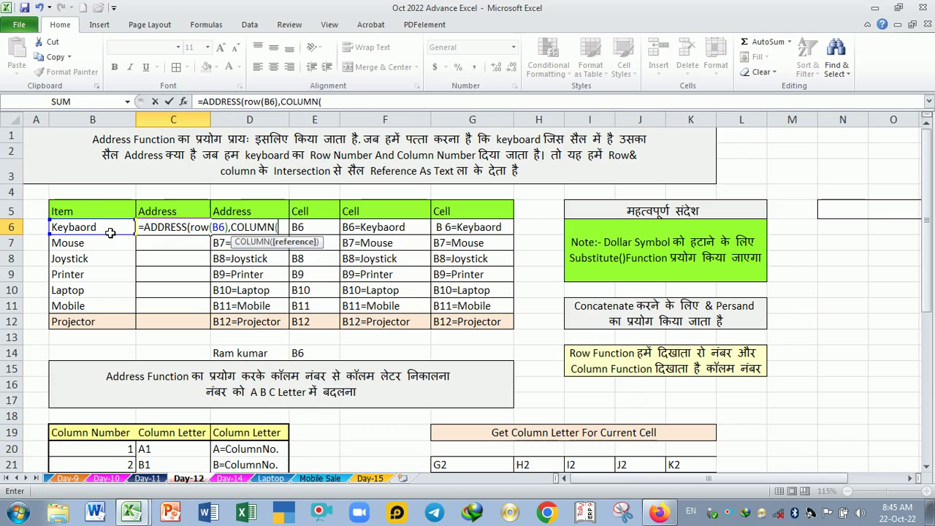
click(110, 233)
text())
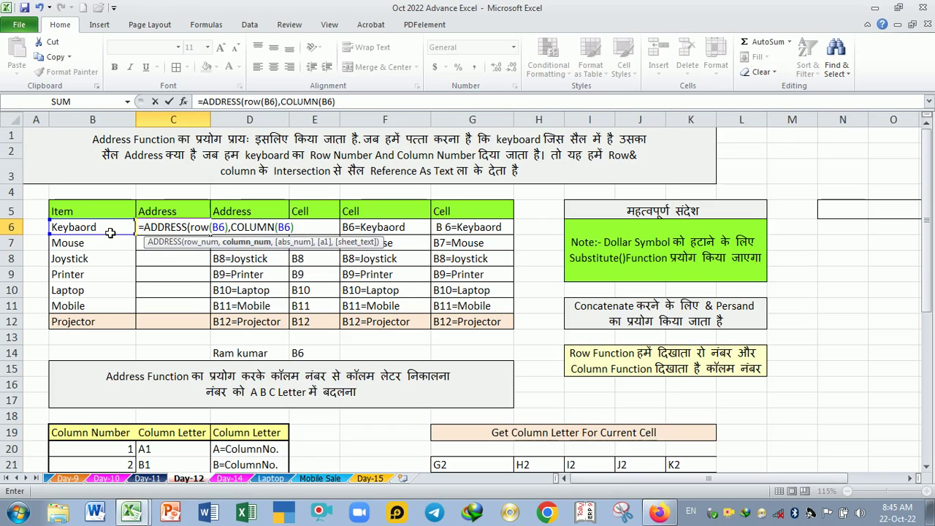
text(,)
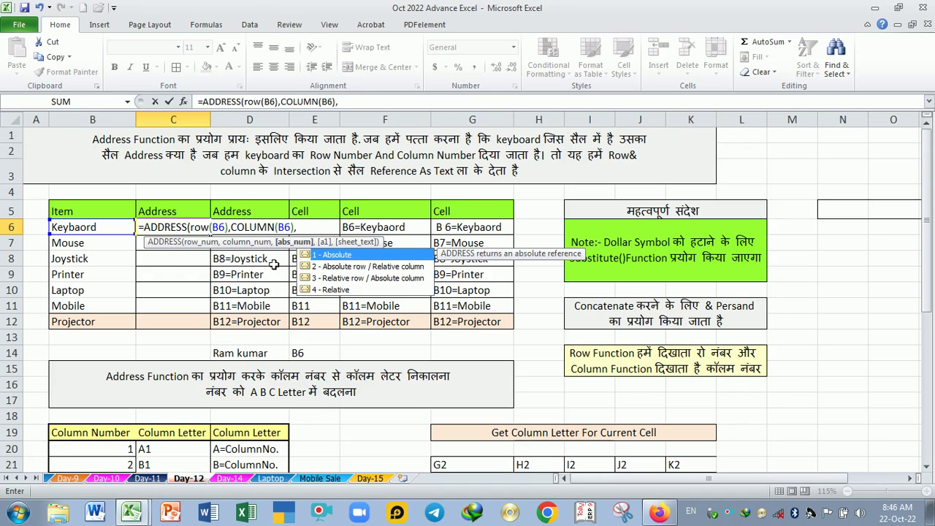
Step: Finish the formula with abs_num 1 to get $B$6, then change it to 2 for B$6
click(331, 269)
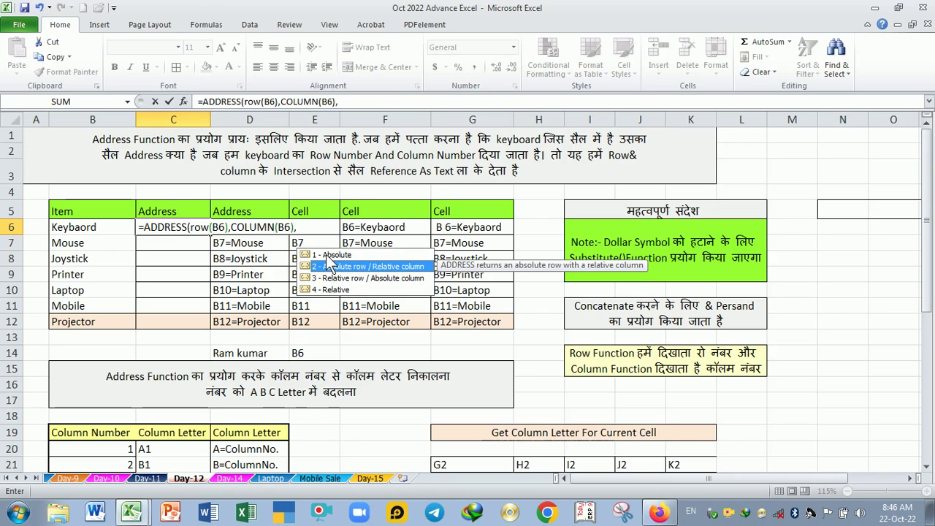
double_click(331, 256)
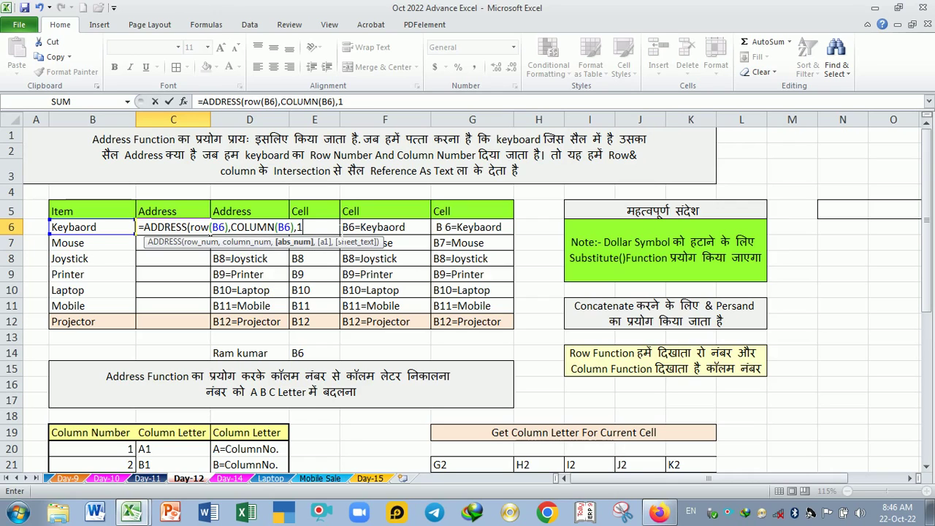
key(Return)
key(Return)
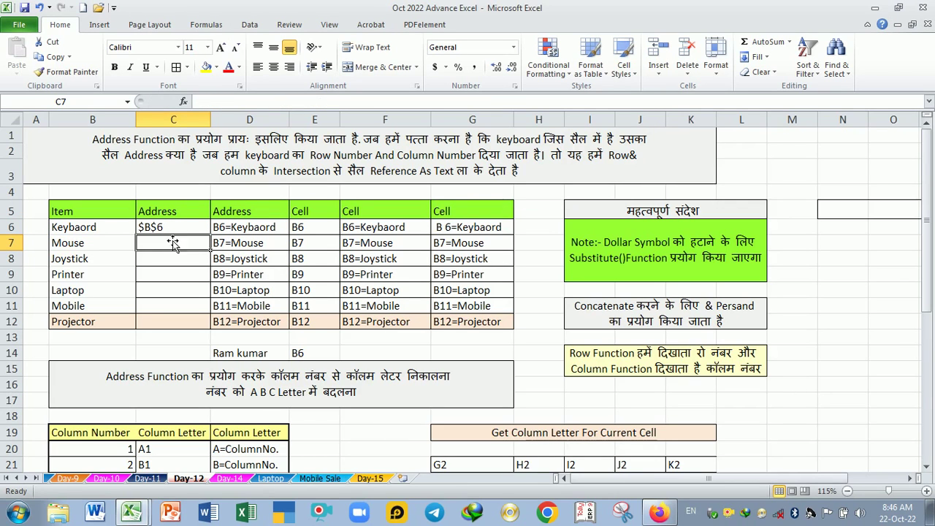
key(Up)
key(F2)
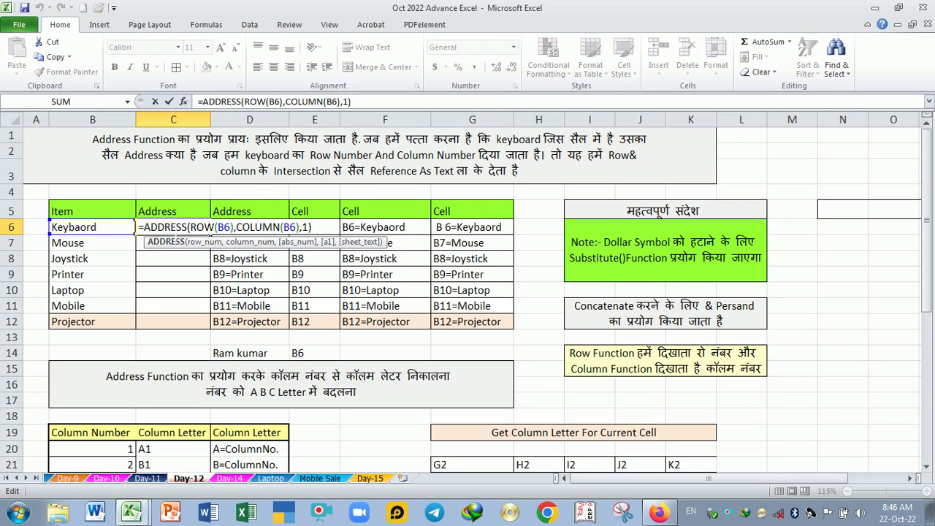
key(Left)
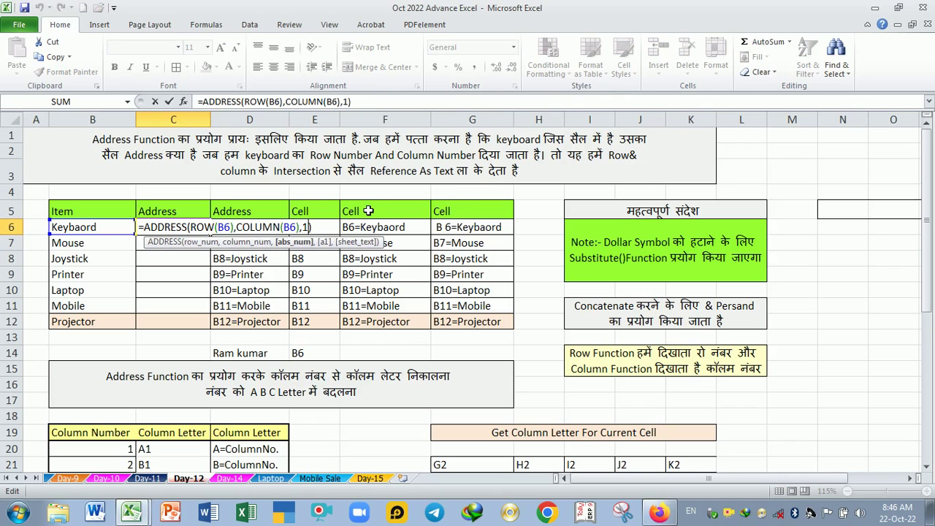
key(BackSpace)
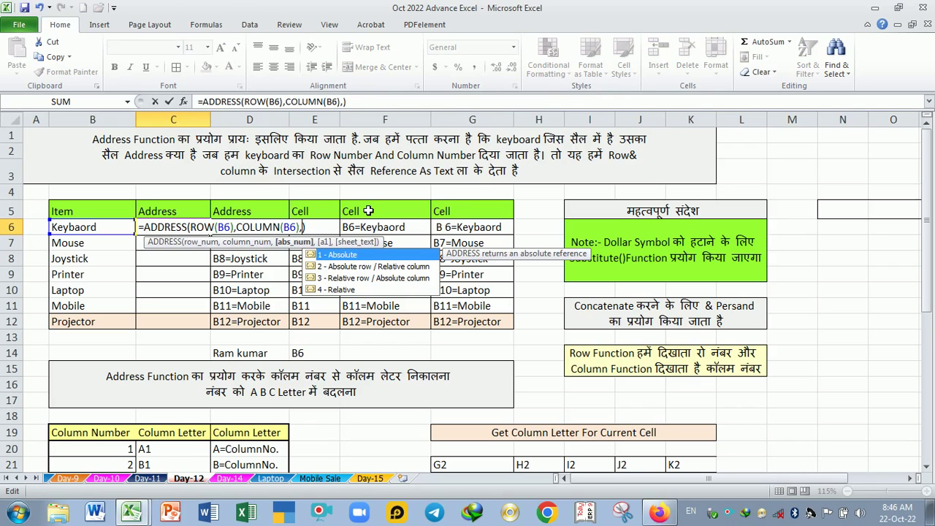
text(2)
key(Return)
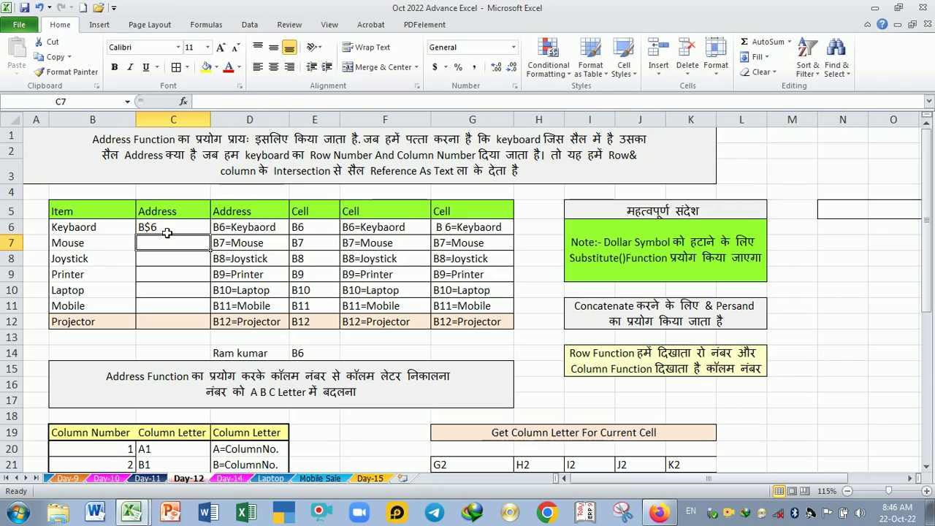
Step: Change abs_num to 3 to get $B6, then to 4 for the plain address B6
click(165, 229)
double_click(205, 231)
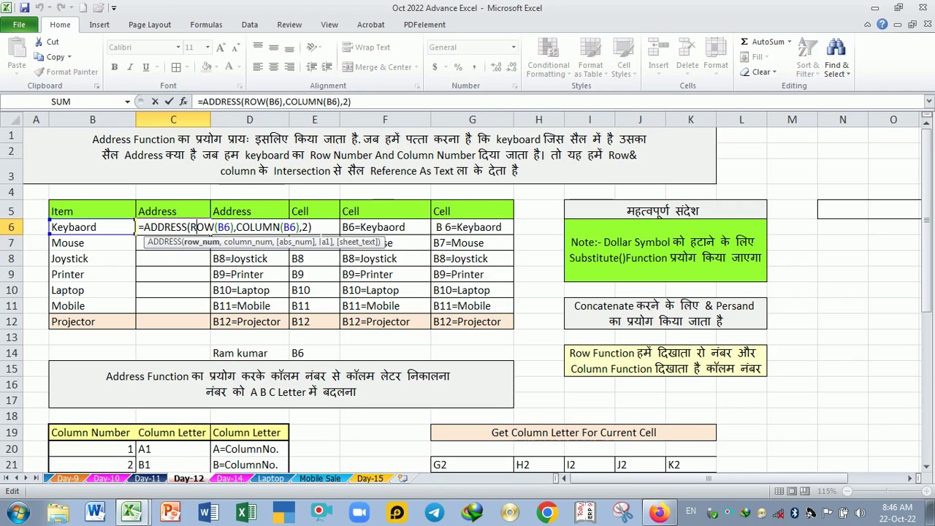
key(BackSpace)
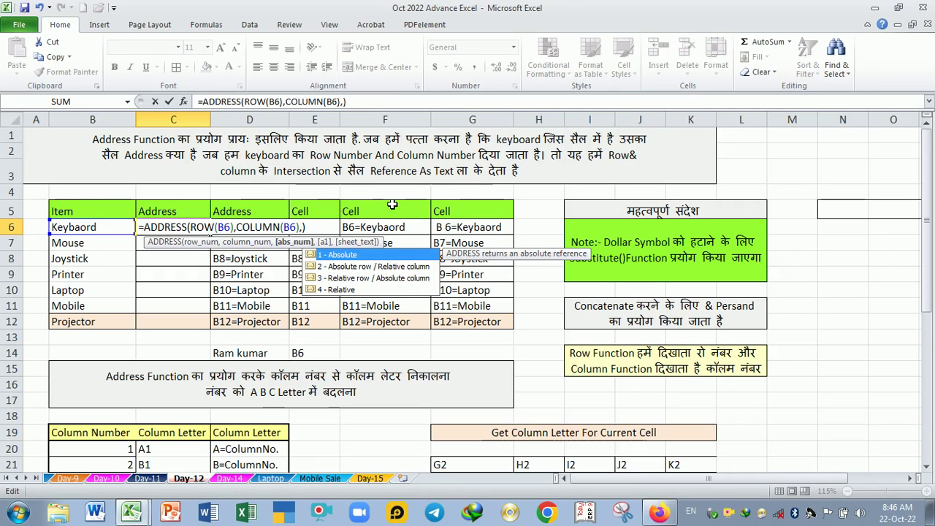
text(3)
key(Return)
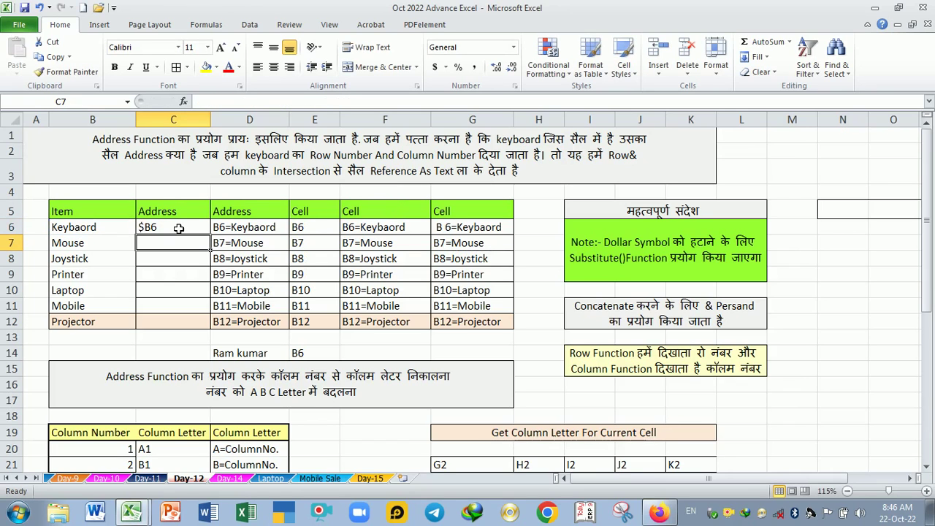
double_click(178, 229)
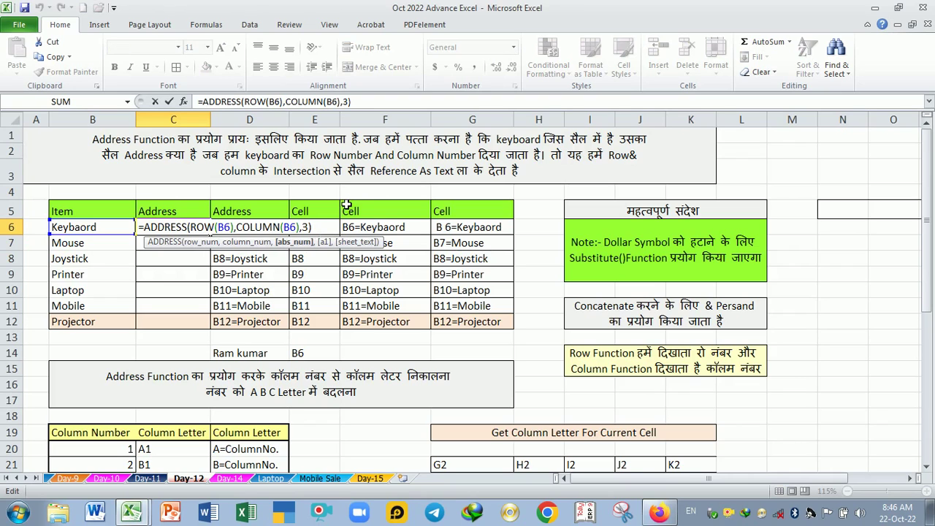
key(Left)
key(BackSpace)
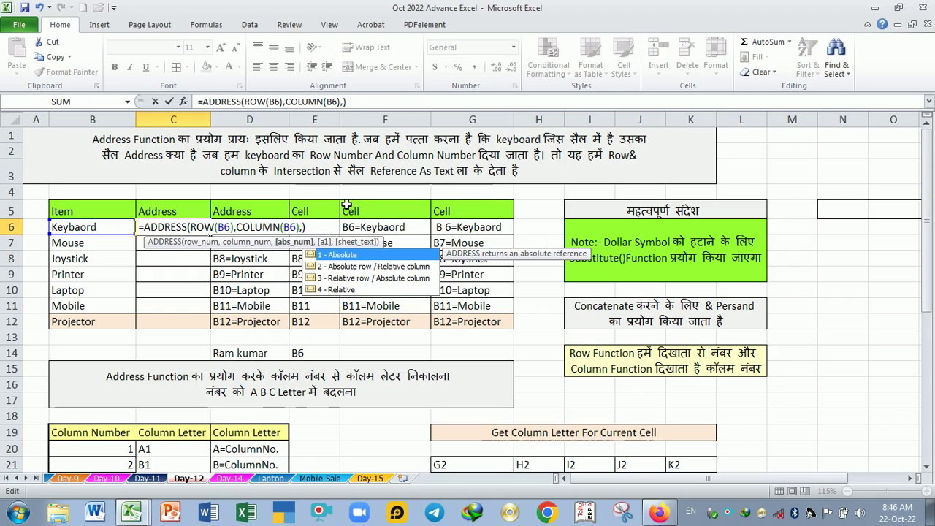
text(4)
key(Return)
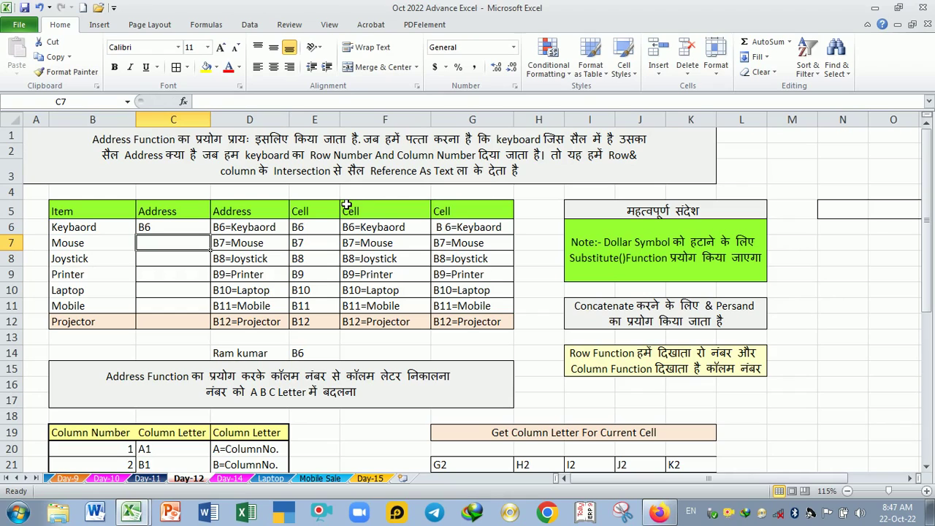
Step: Fill C6's ROW/COLUMN ADDRESS formula down to C11, undo the extension into C12, then delete C6:C12
click(180, 231)
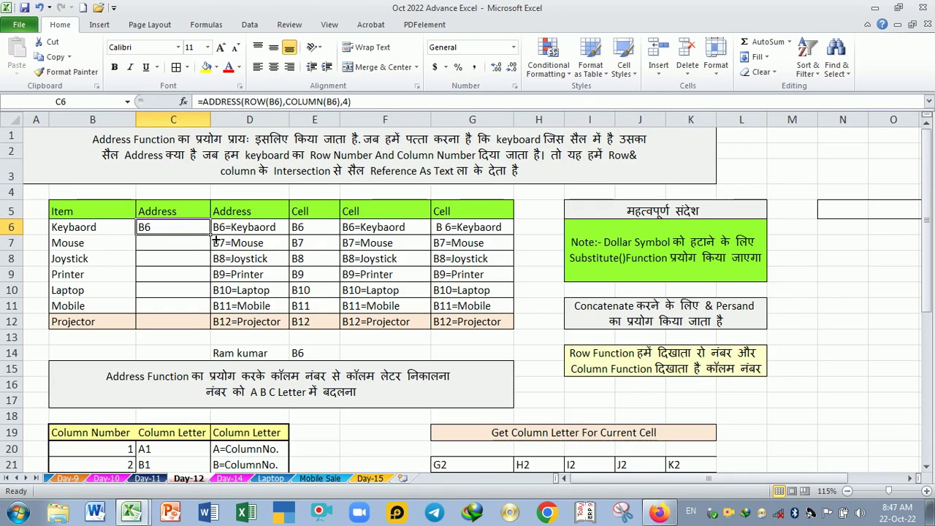
drag(213, 234, 208, 311)
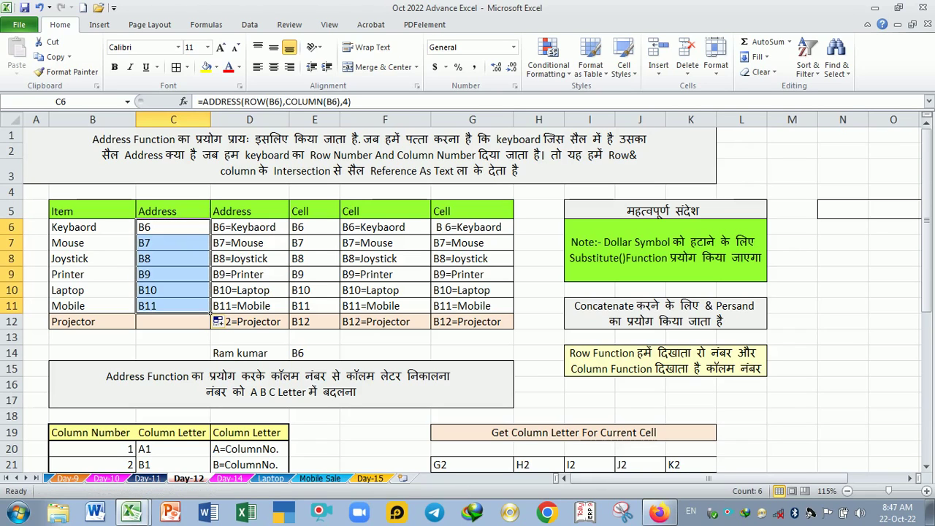
click(193, 313)
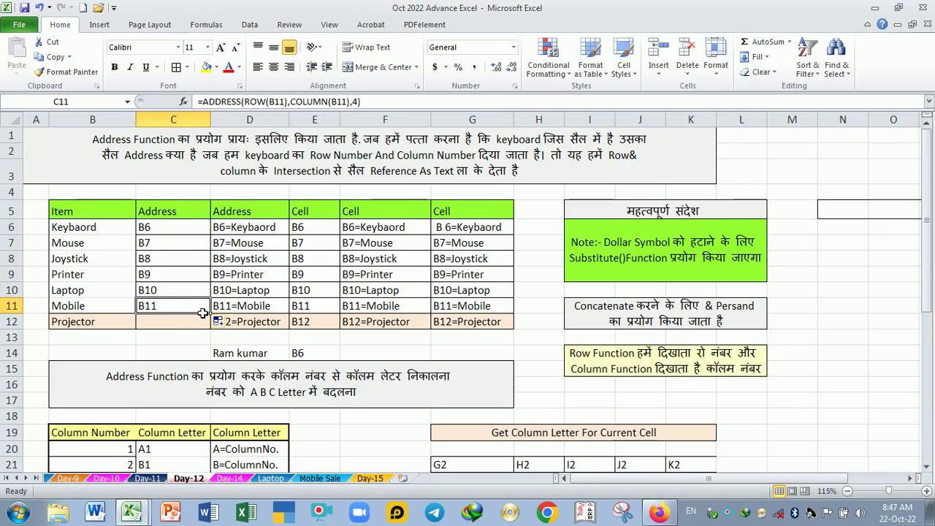
drag(215, 322, 206, 341)
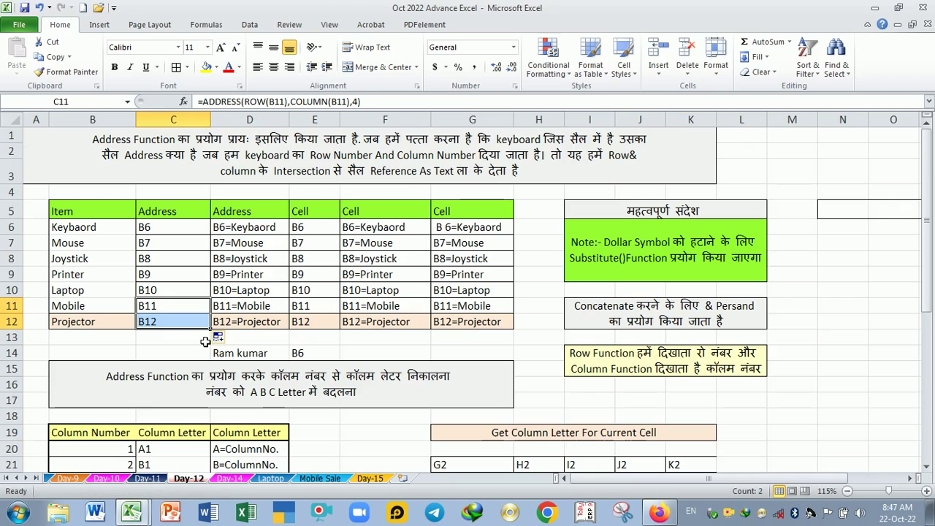
key(ctrl+z)
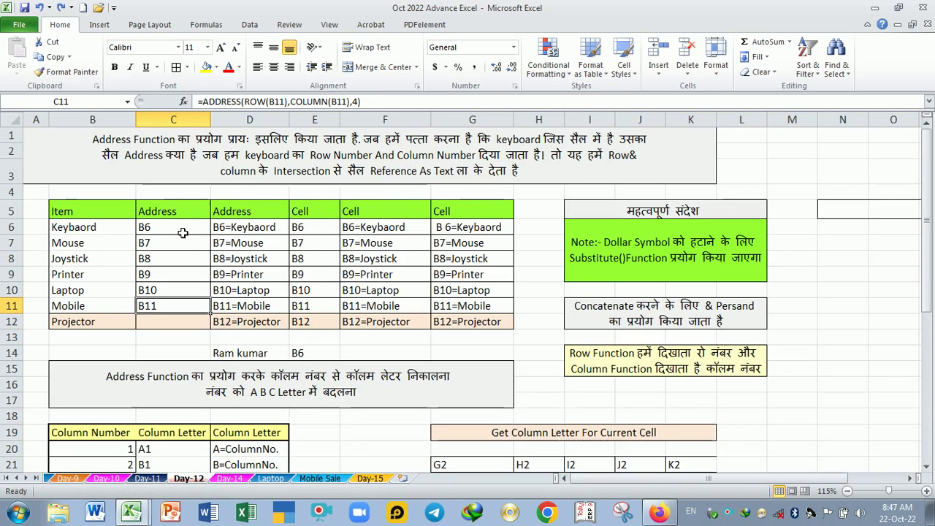
drag(182, 232, 191, 330)
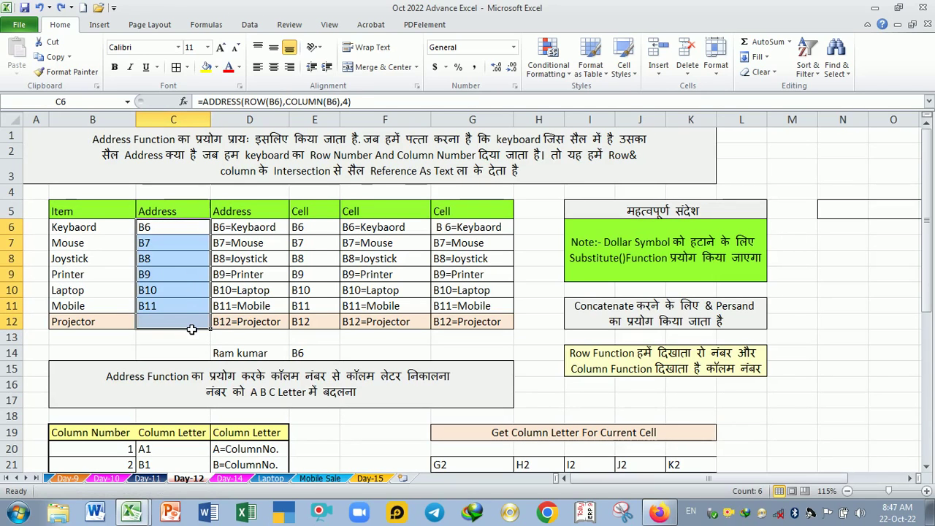
key(Delete)
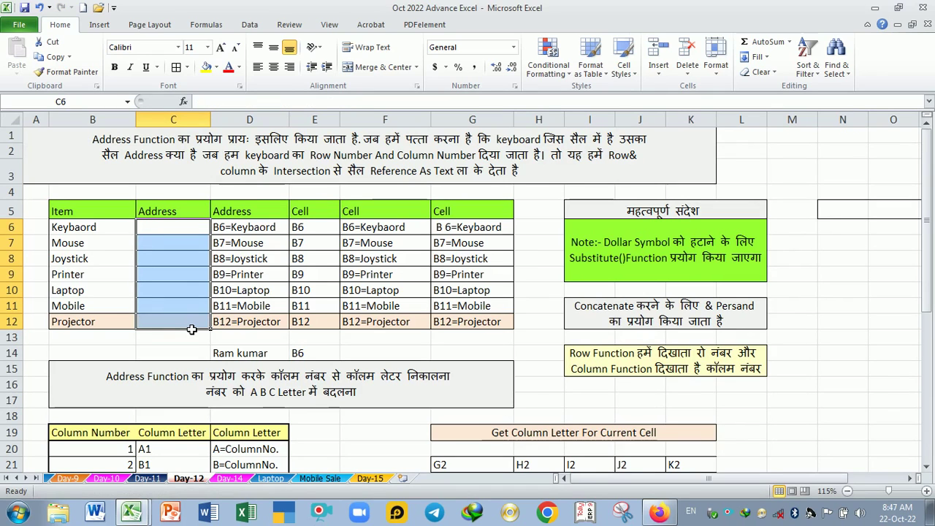
Step: With C6:C12 selected, type =ADDRESS(ROW(B6),COLUMN(B6),4) in C6
ctrl+scroll(192, 328, up, 1)
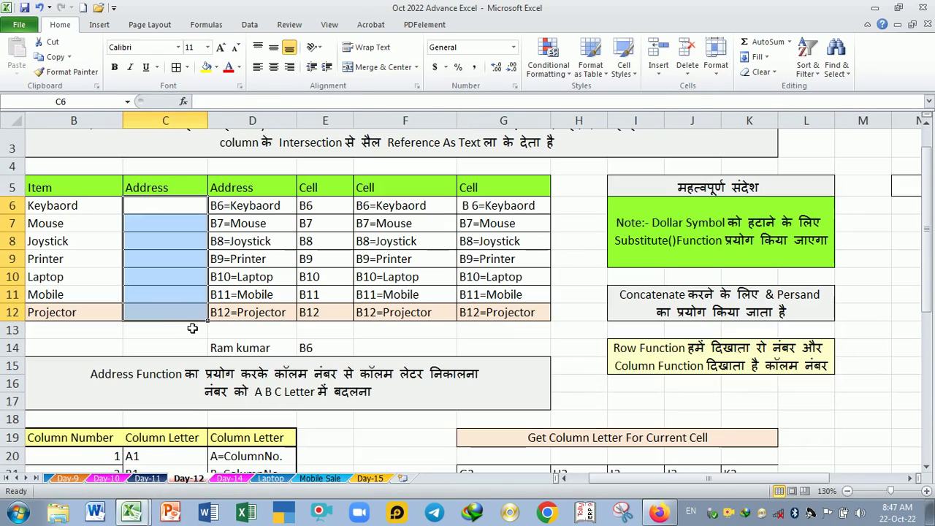
drag(617, 478, 594, 494)
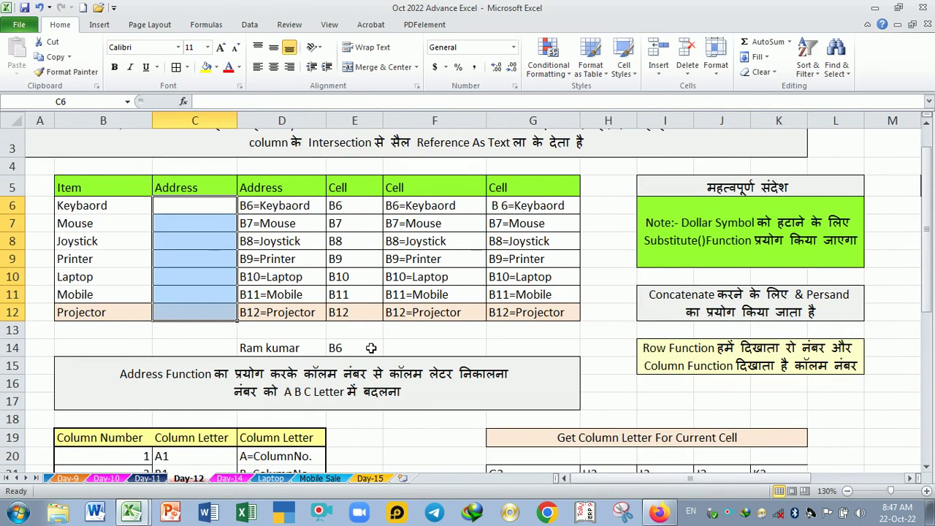
text(=)
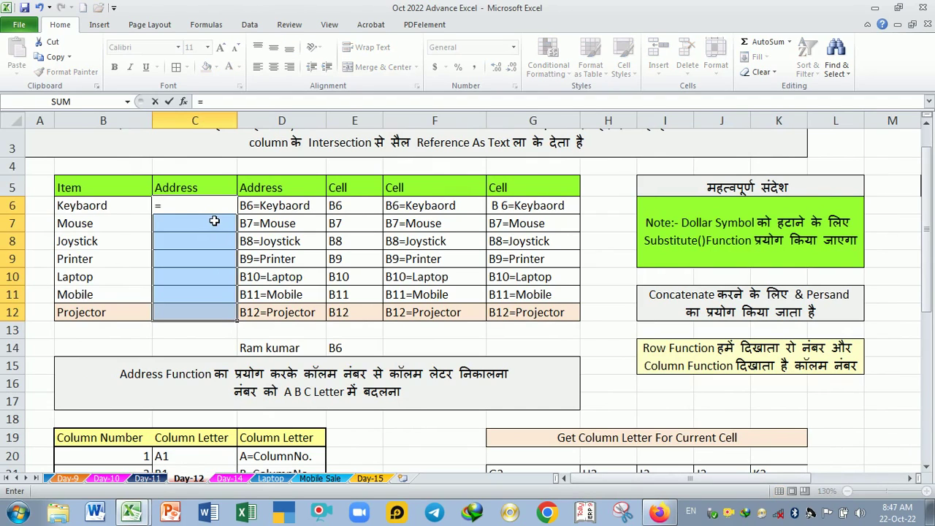
text(add)
key(Tab)
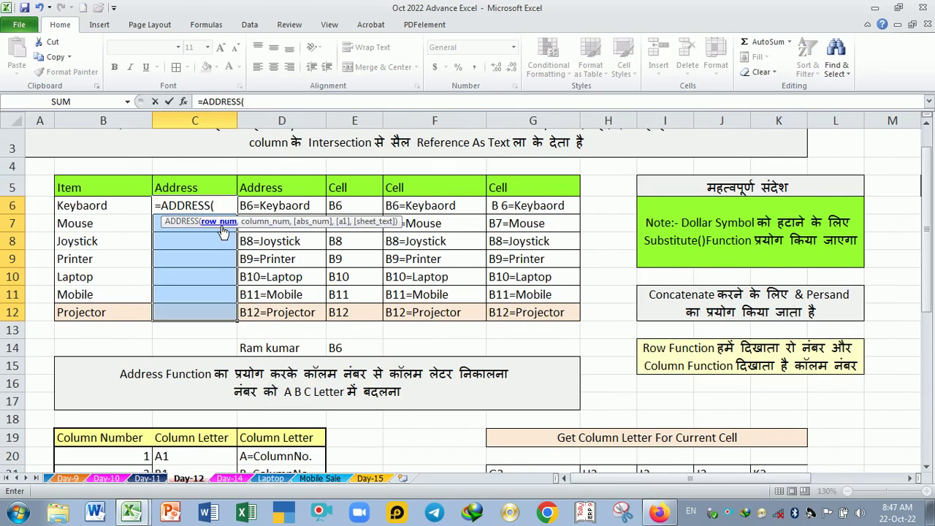
text(row()
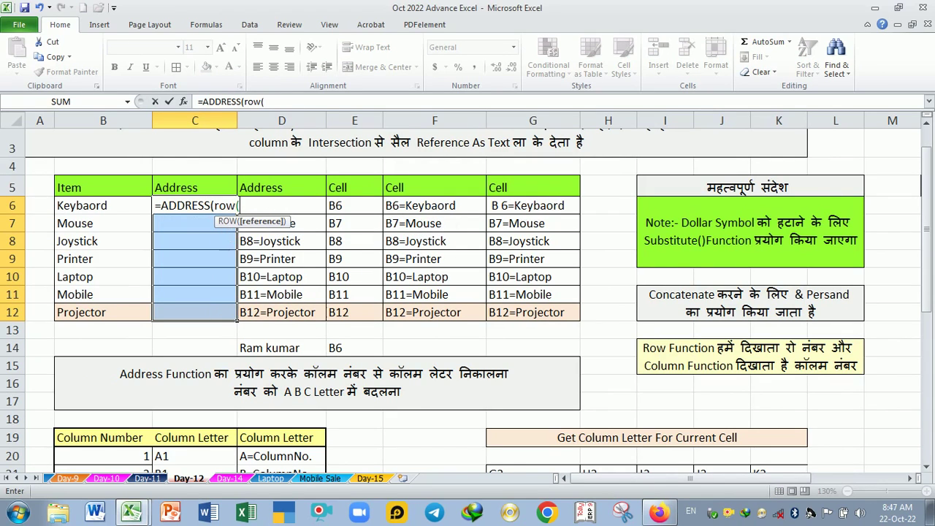
click(103, 213)
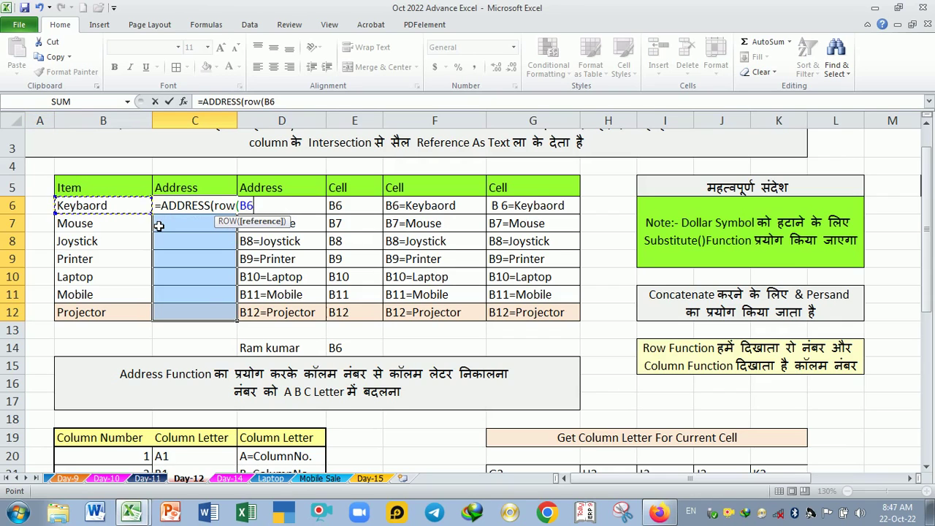
text(),)
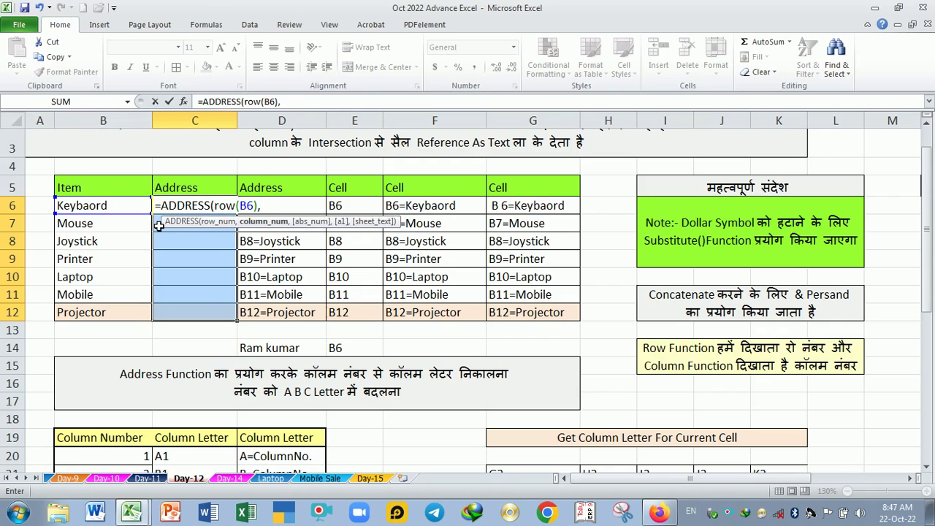
text(col)
key(Tab)
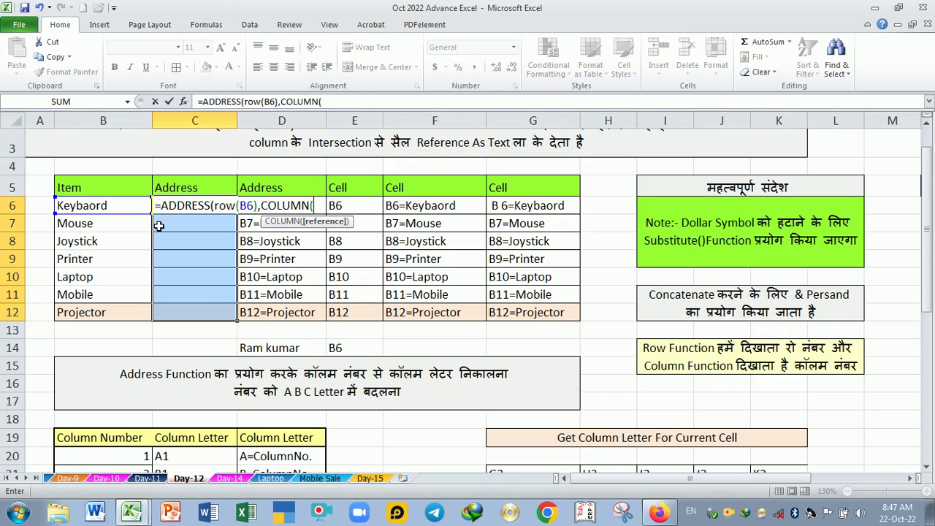
click(113, 210)
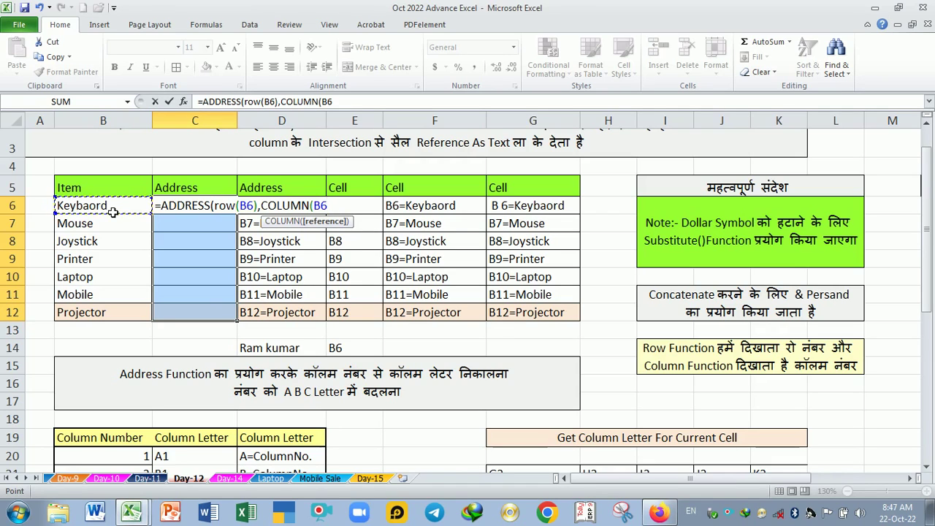
text(),)
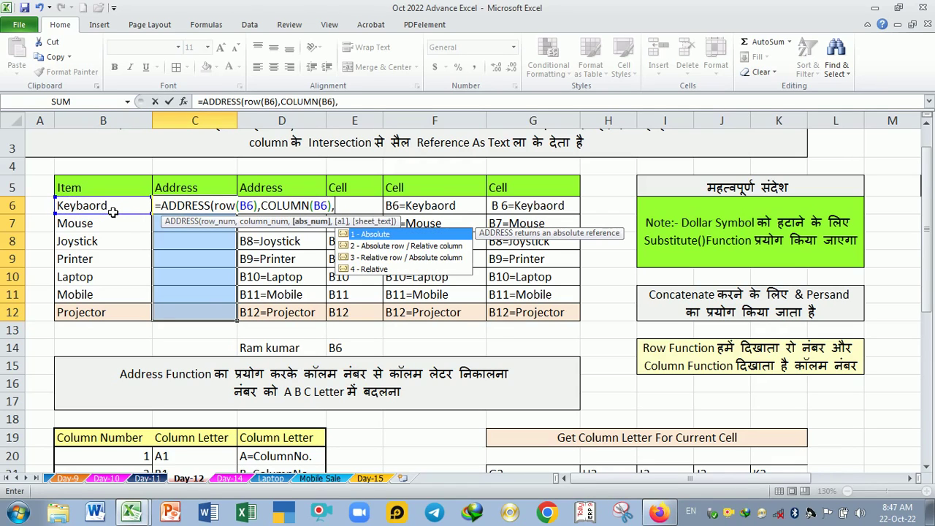
text(4)
text())
Step: Add the A1-style argument 1 and enter the formula into all of C6:C12, showing B6–B12
key(BackSpace)
text(,)
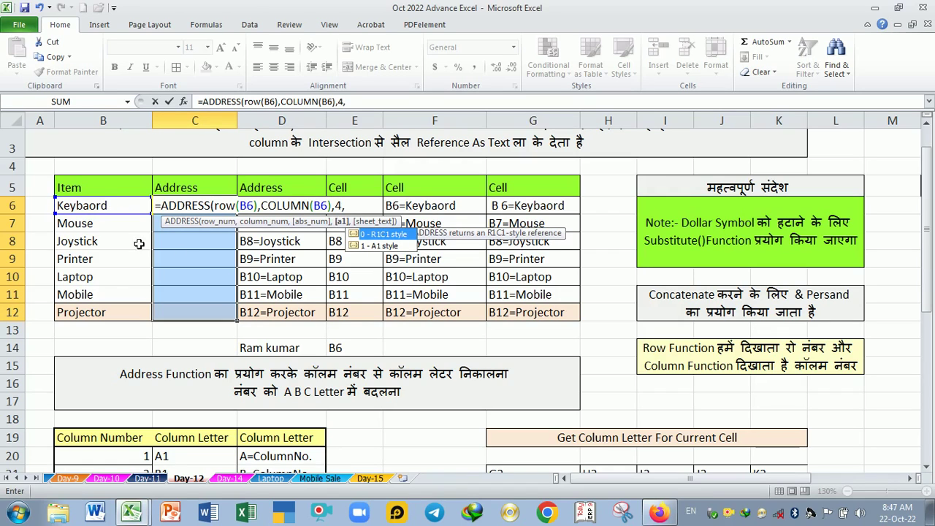
click(377, 247)
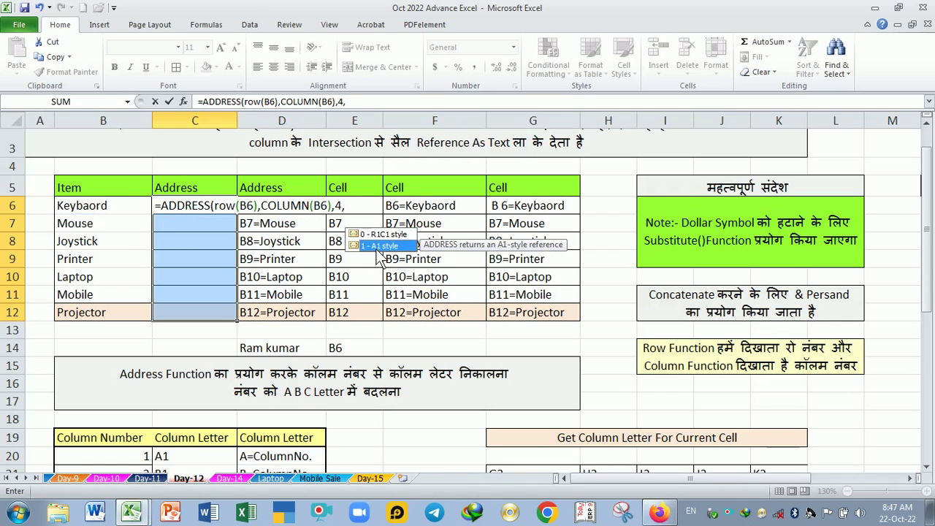
text(1)
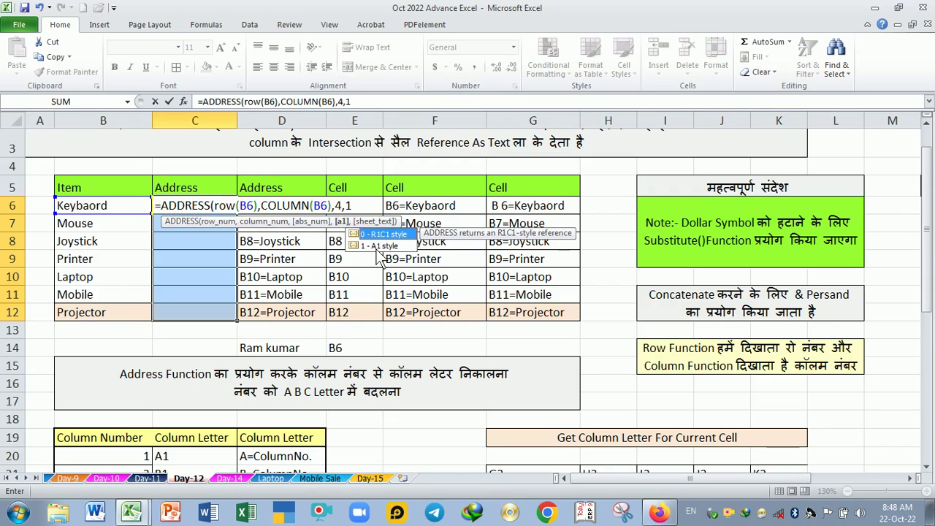
text())
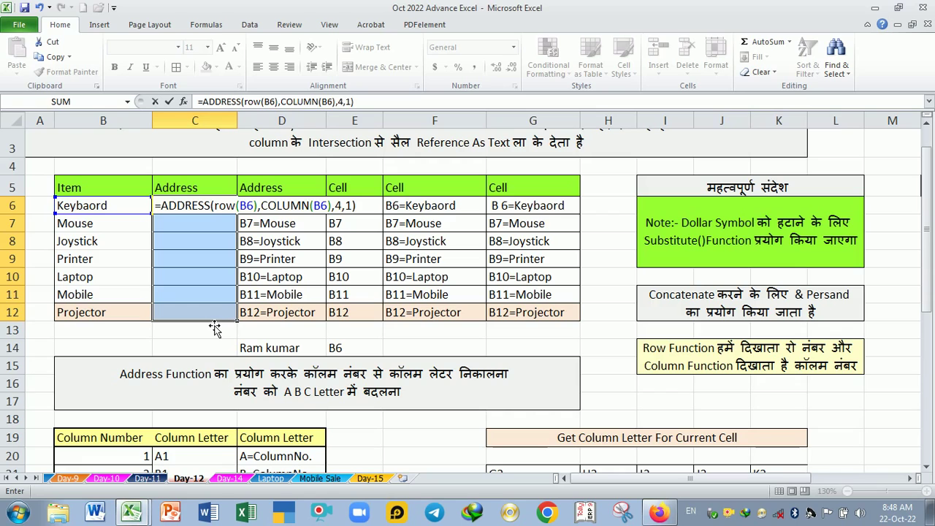
key(ctrl+Return)
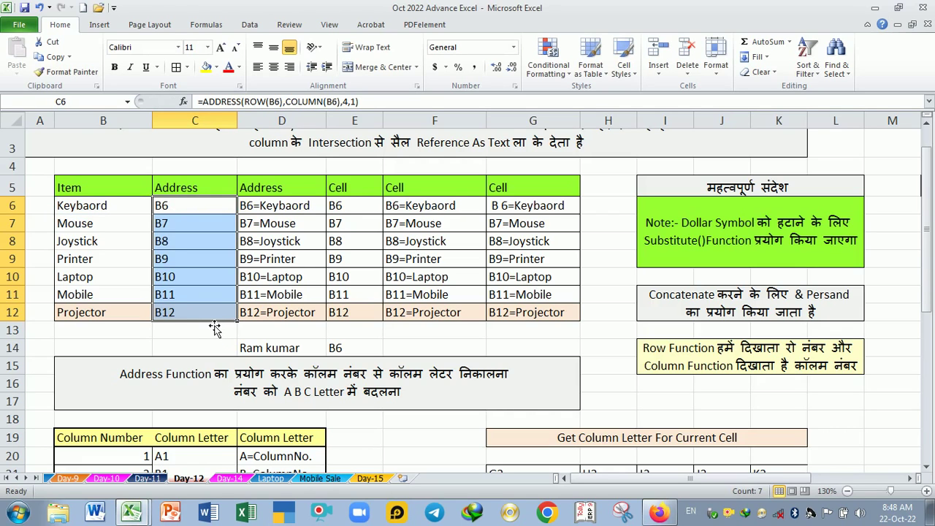
click(216, 251)
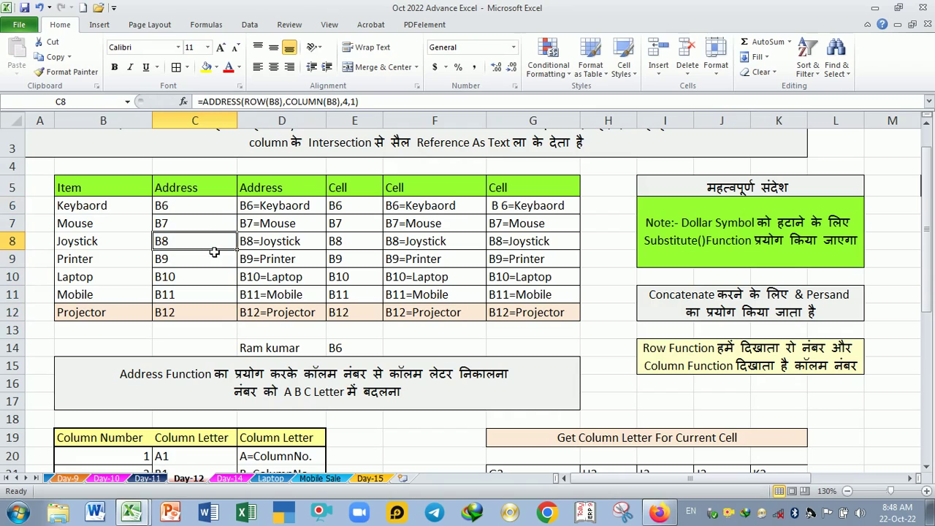
click(210, 214)
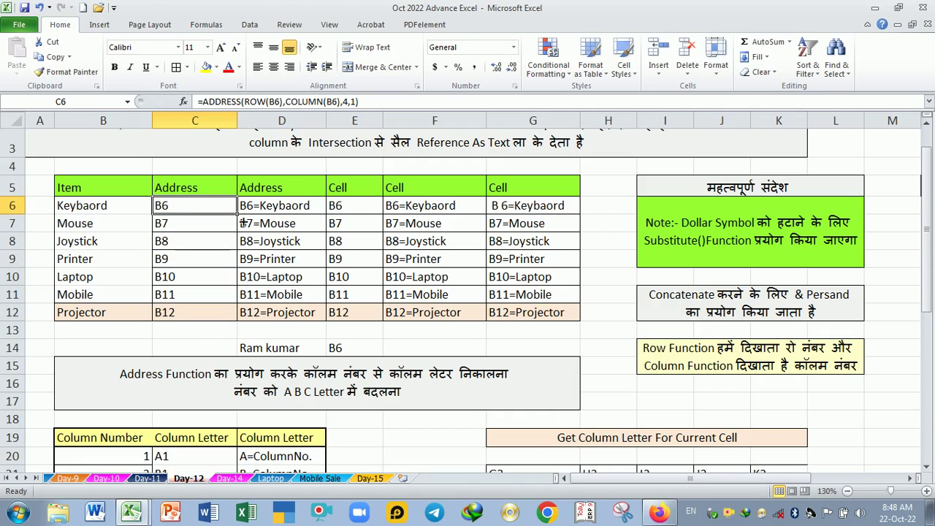
drag(241, 223, 181, 320)
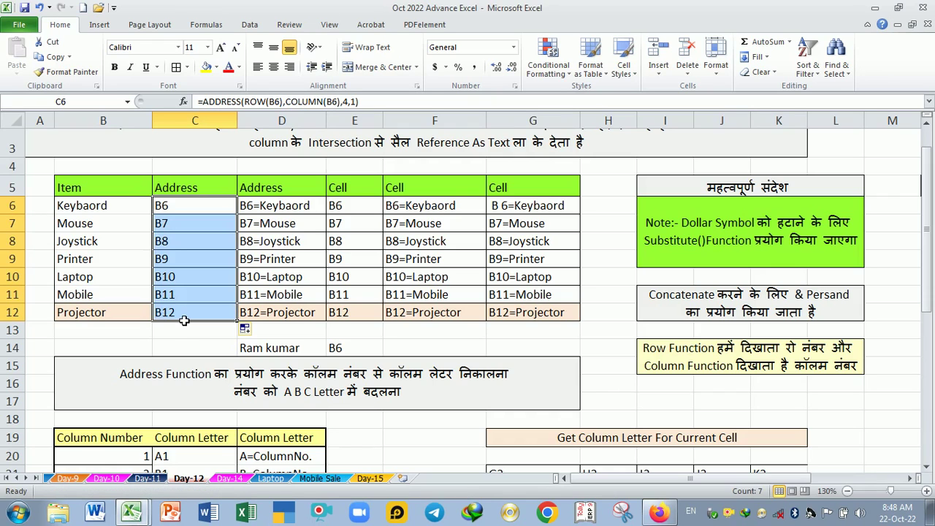
click(196, 206)
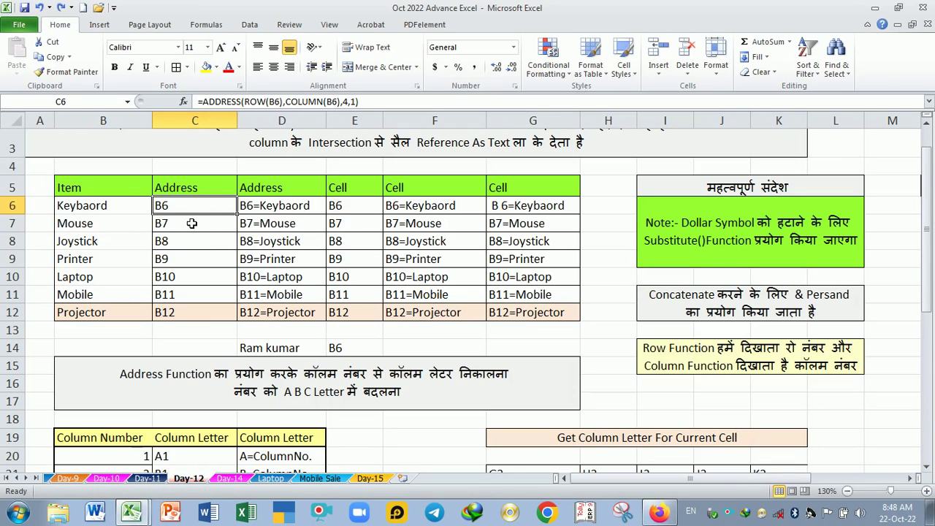
drag(191, 224, 192, 312)
key(Delete)
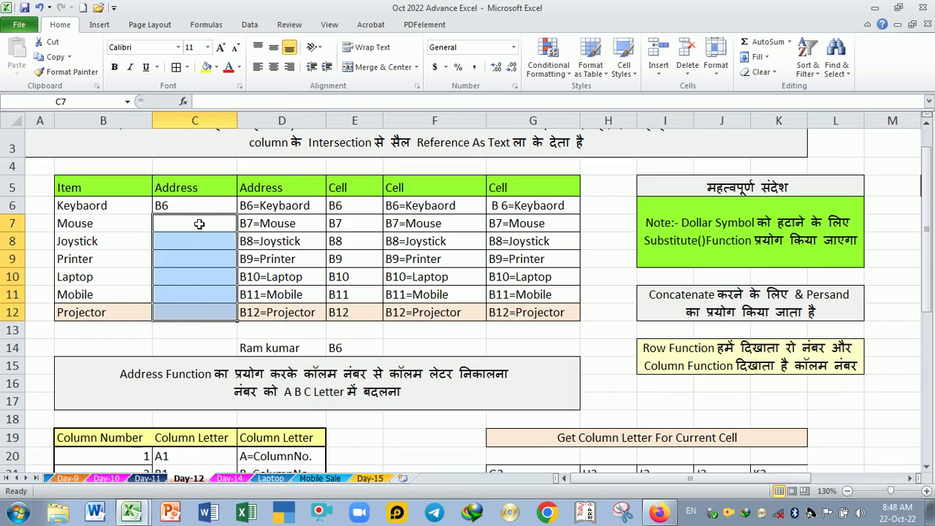
click(196, 211)
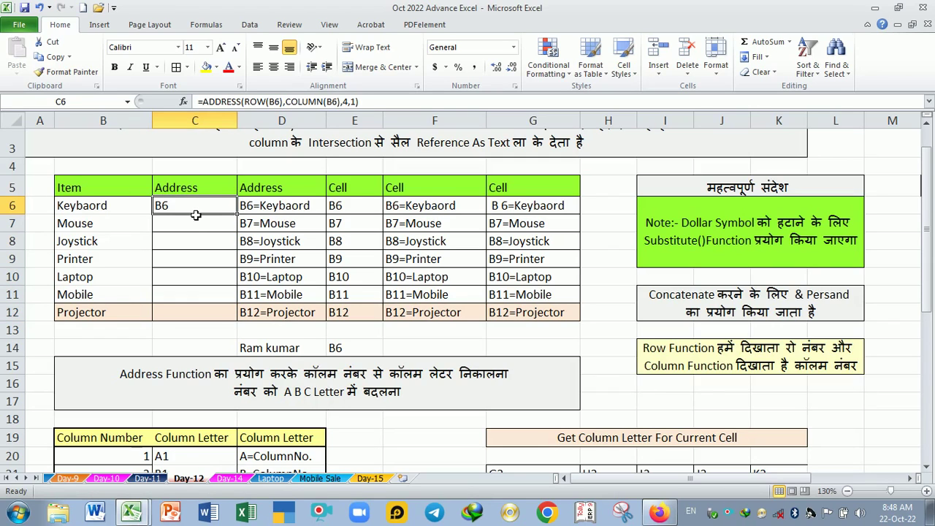
click(196, 224)
drag(196, 212, 196, 316)
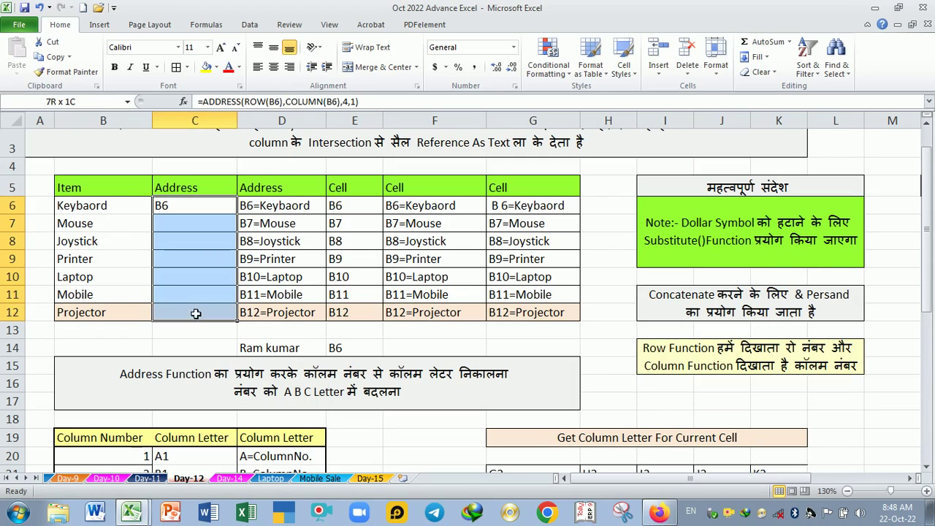
key(F2)
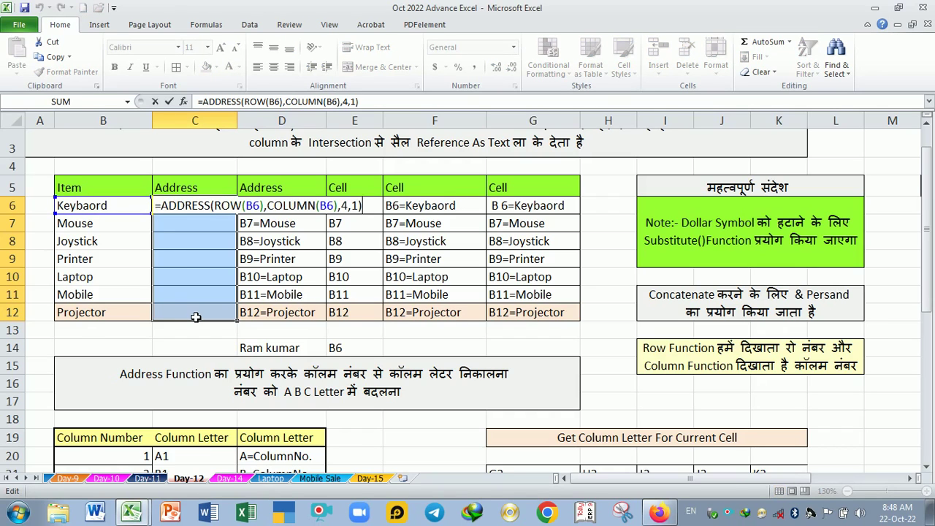
key(ctrl+Return)
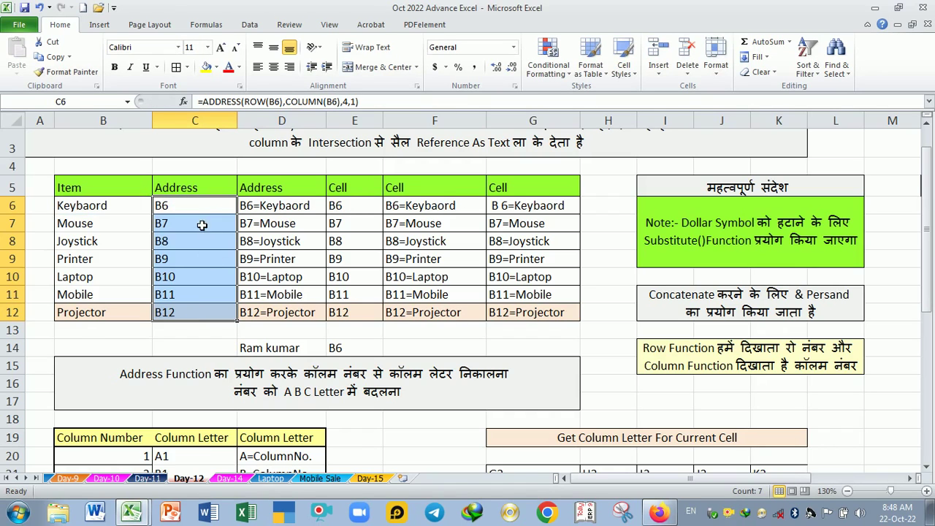
mouse_move(192, 212)
mouse_down()
mouse_move(192, 312)
mouse_move(184, 231)
mouse_up()
click(184, 230)
click(109, 227)
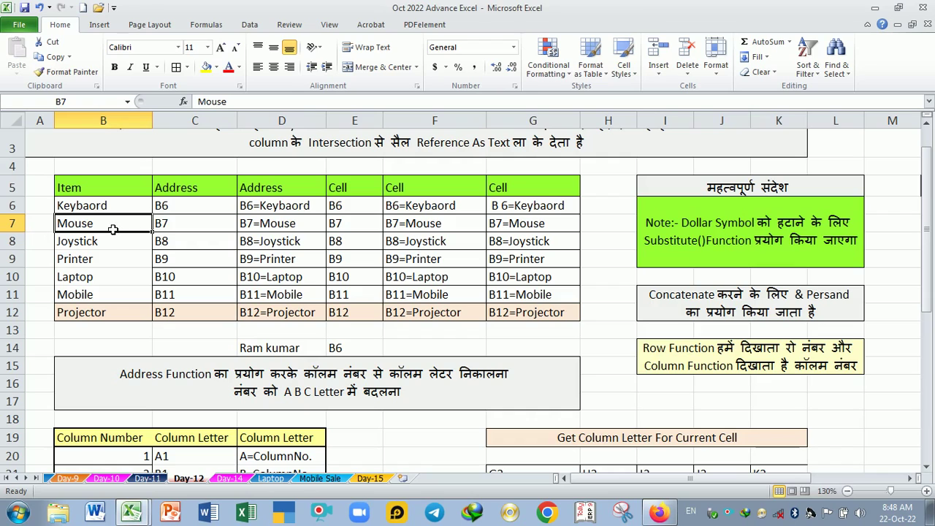
click(196, 244)
click(170, 264)
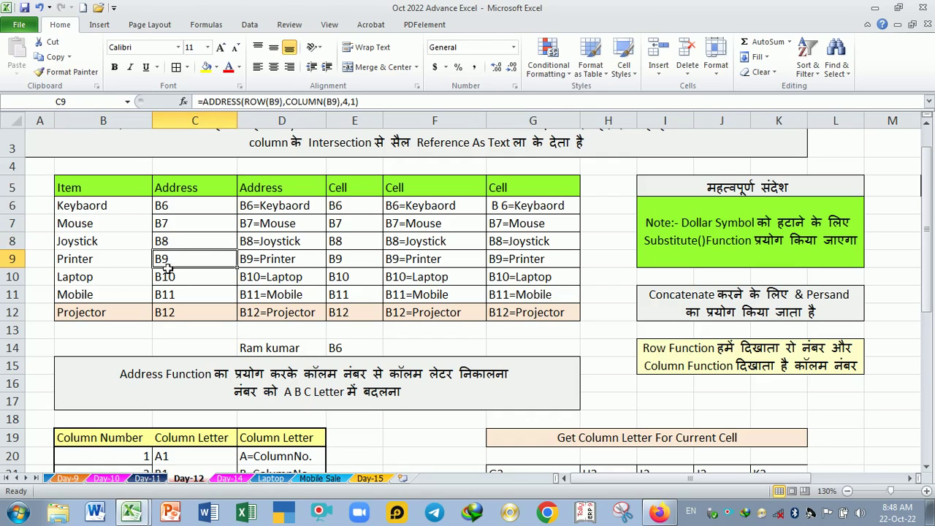
click(194, 284)
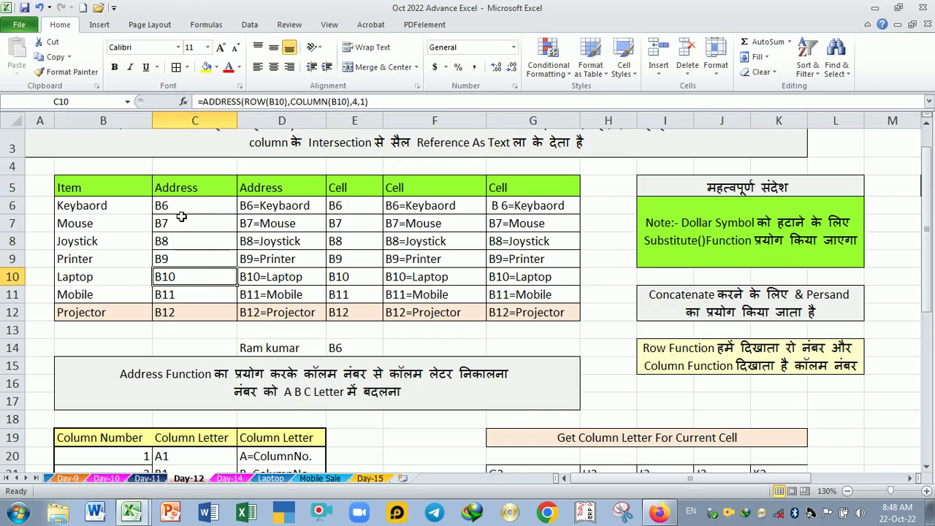
drag(181, 212, 189, 316)
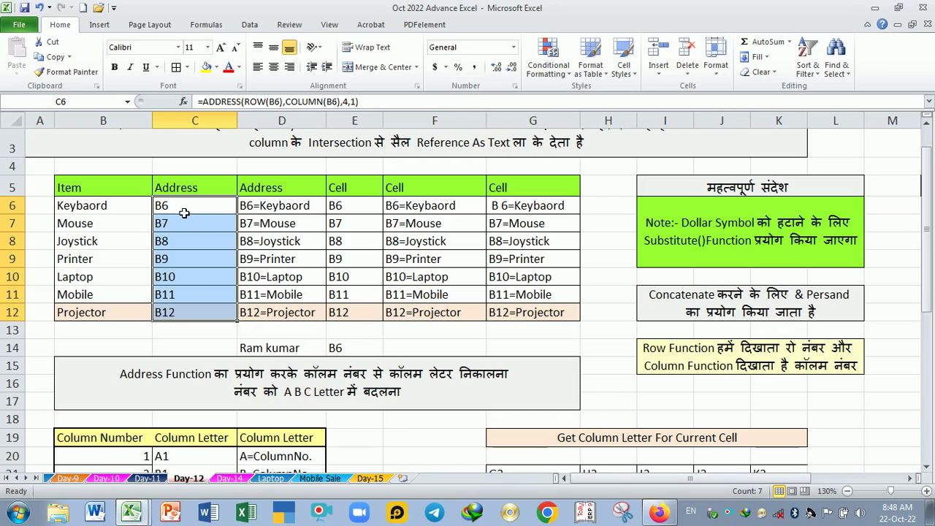
Step: Narrow column B and append &"=" to C6's ADDRESS formula so it shows B6=
drag(152, 120, 135, 120)
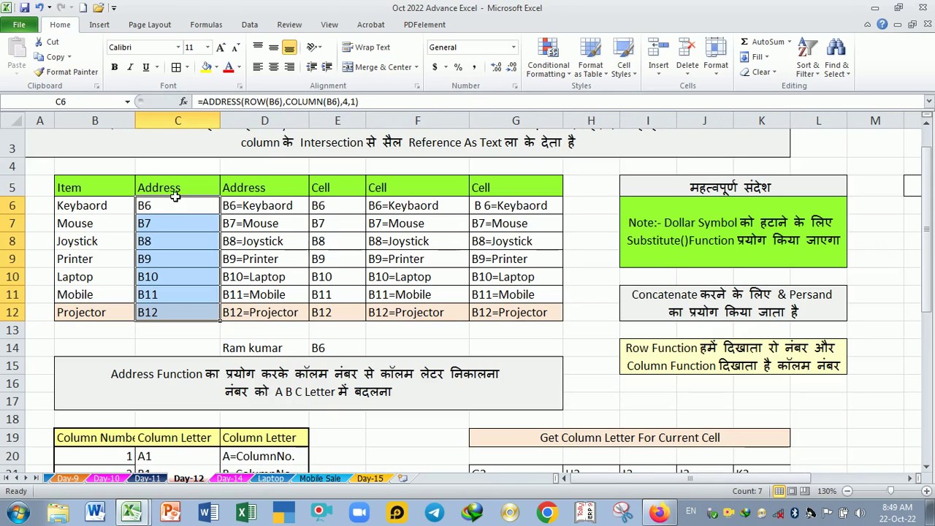
double_click(183, 207)
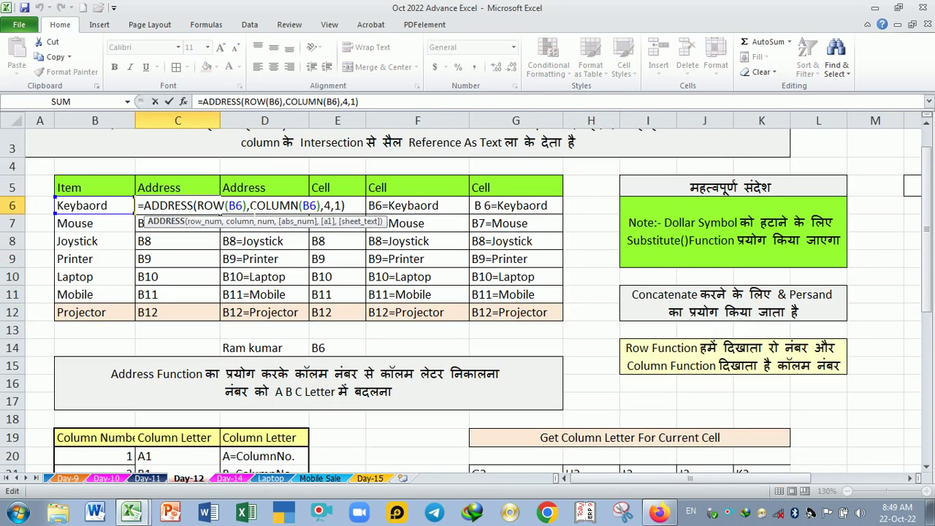
key(End)
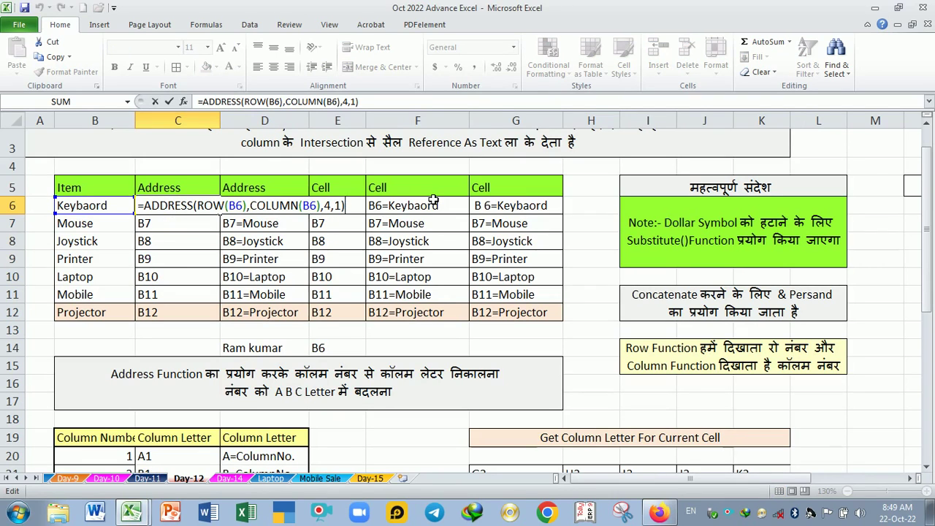
text(&)
text(=)
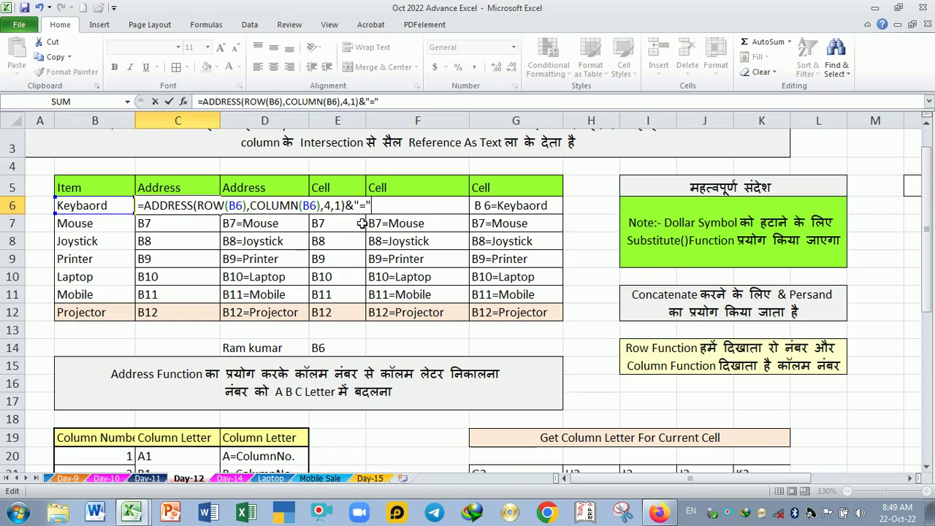
key(Return)
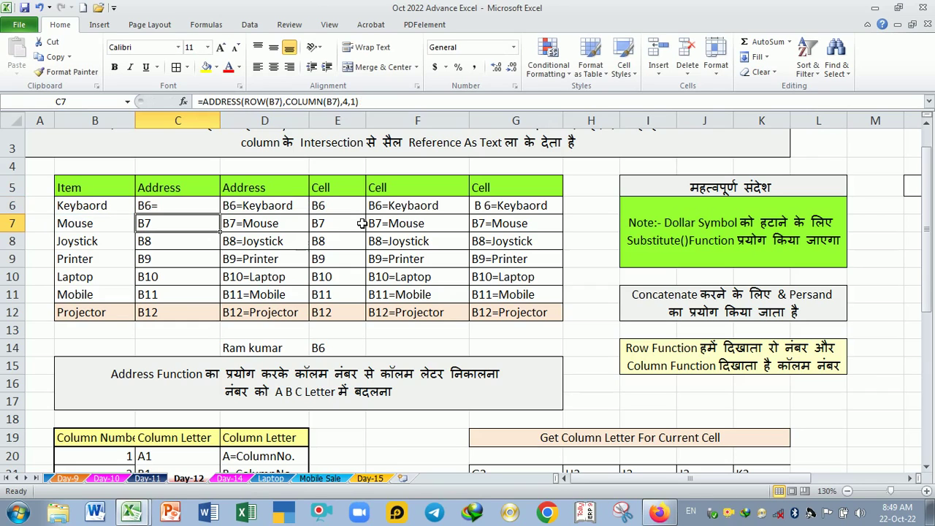
Step: Append &B6 to the C6 formula so it displays B6=Keyboard
click(197, 213)
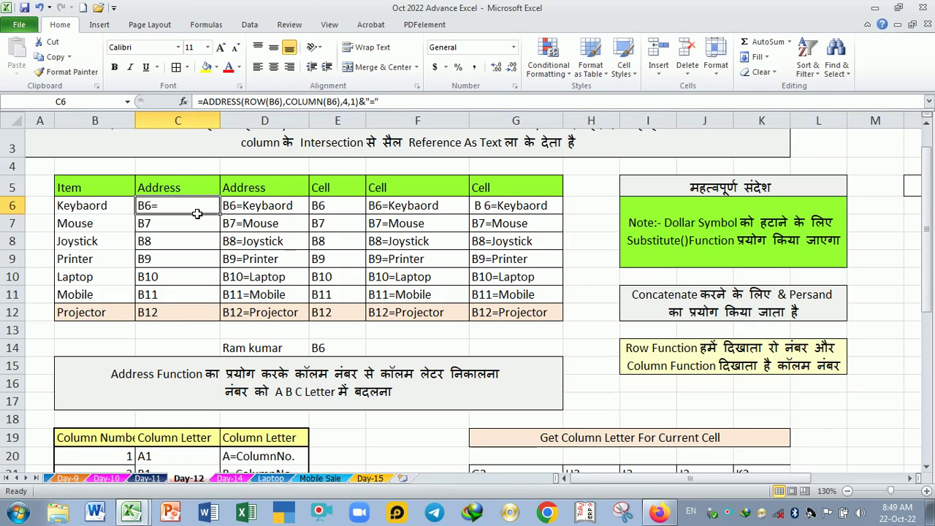
double_click(197, 213)
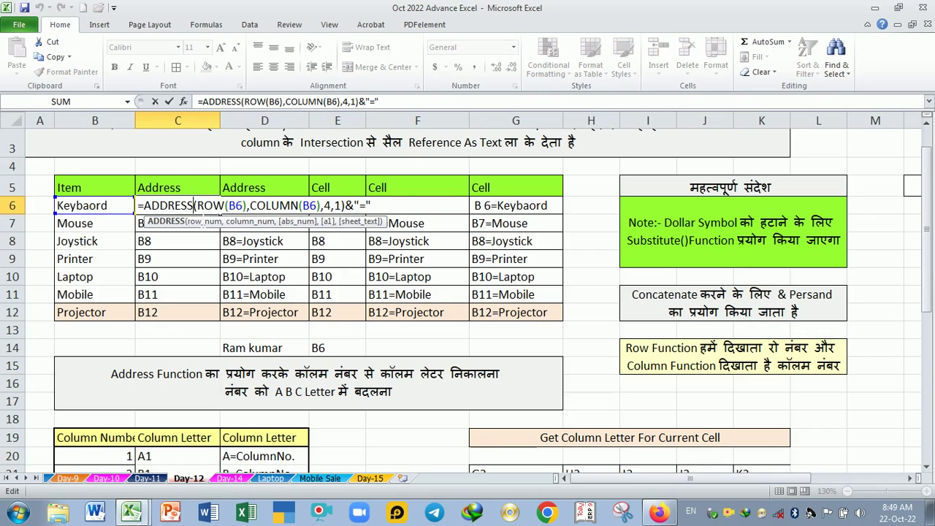
key(End)
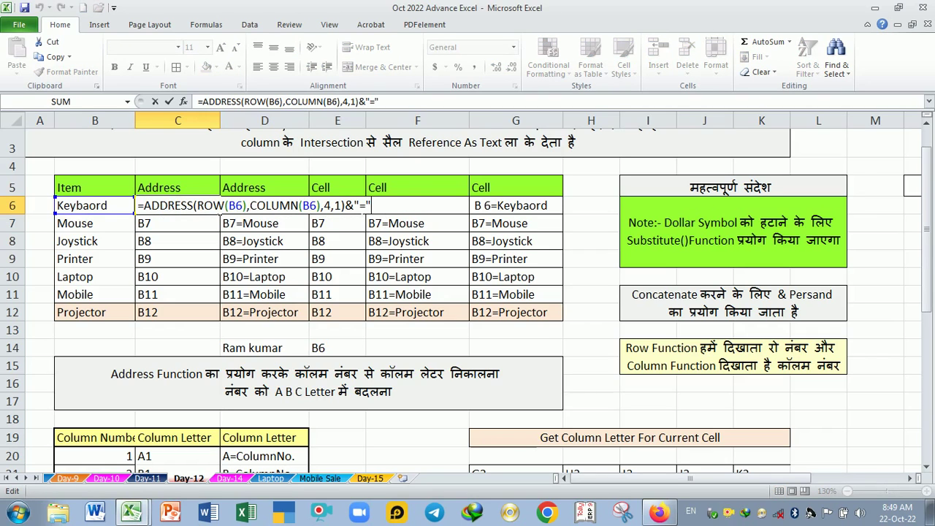
click(103, 209)
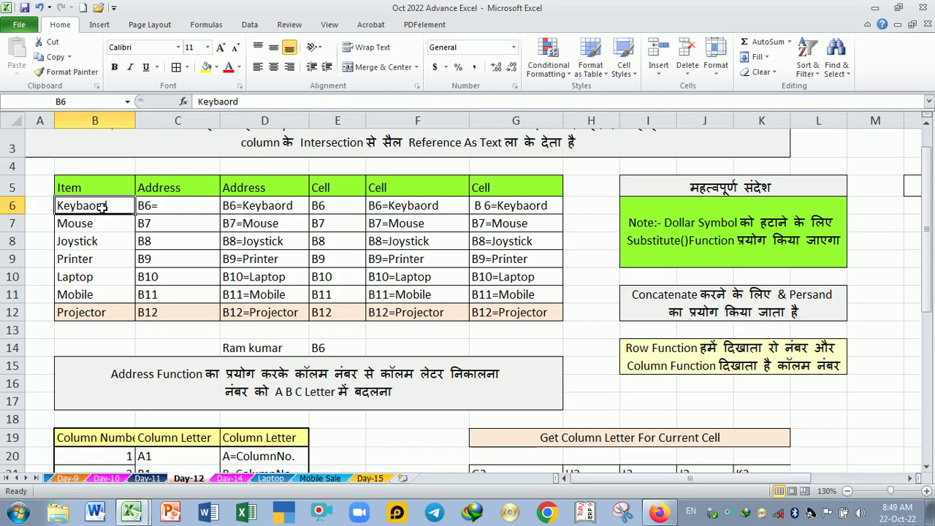
double_click(209, 211)
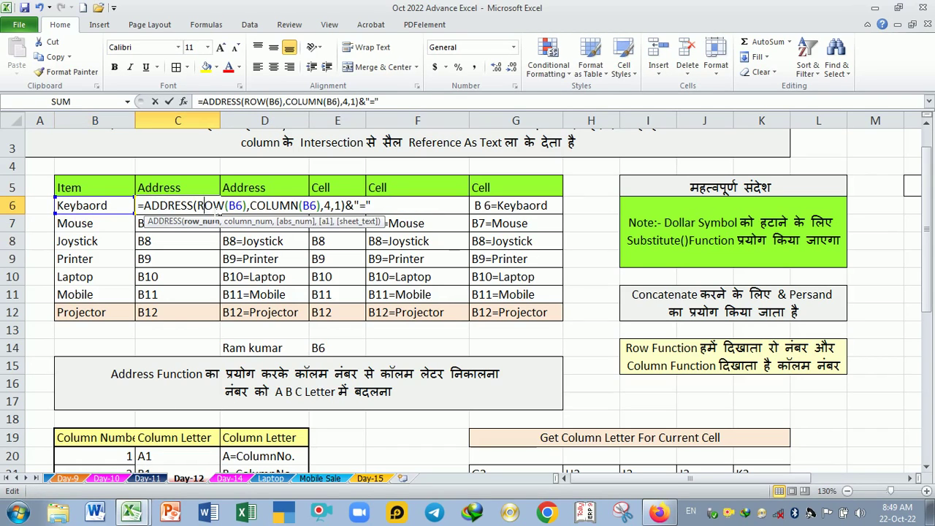
click(371, 205)
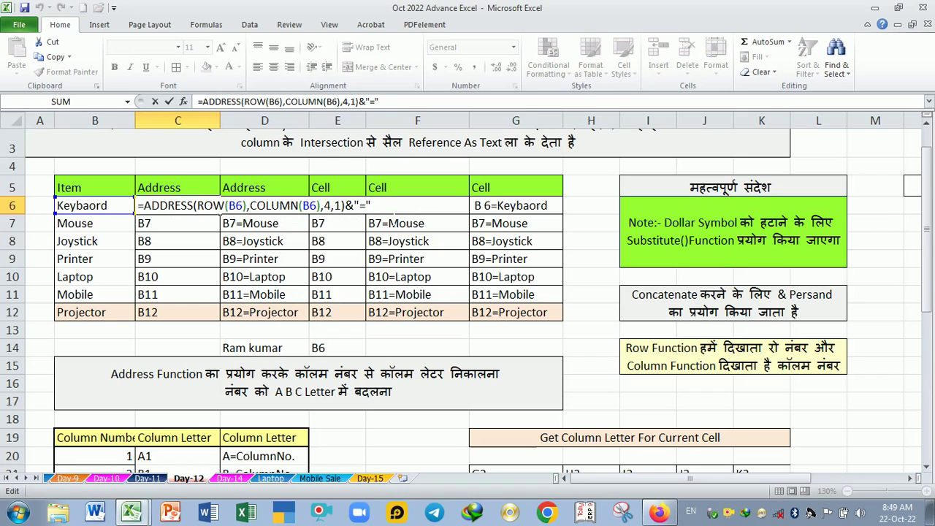
text(&)
click(100, 211)
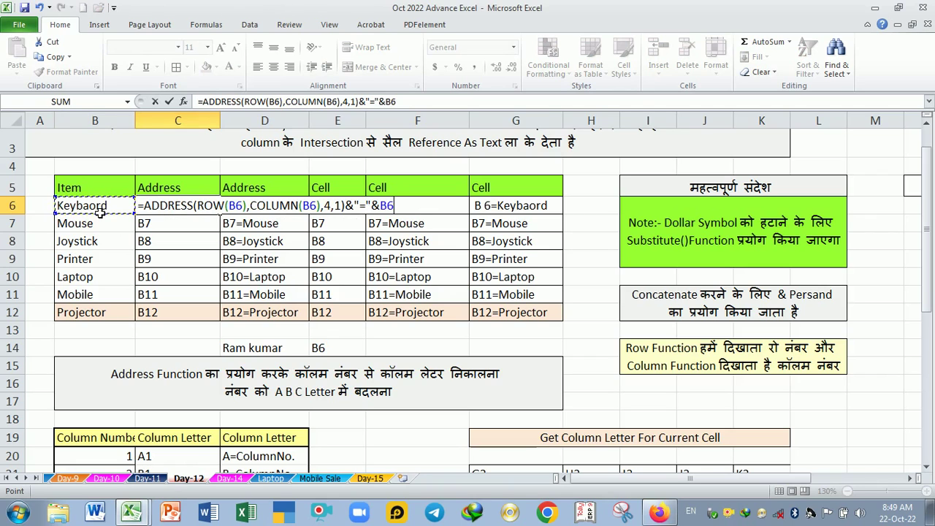
key(Return)
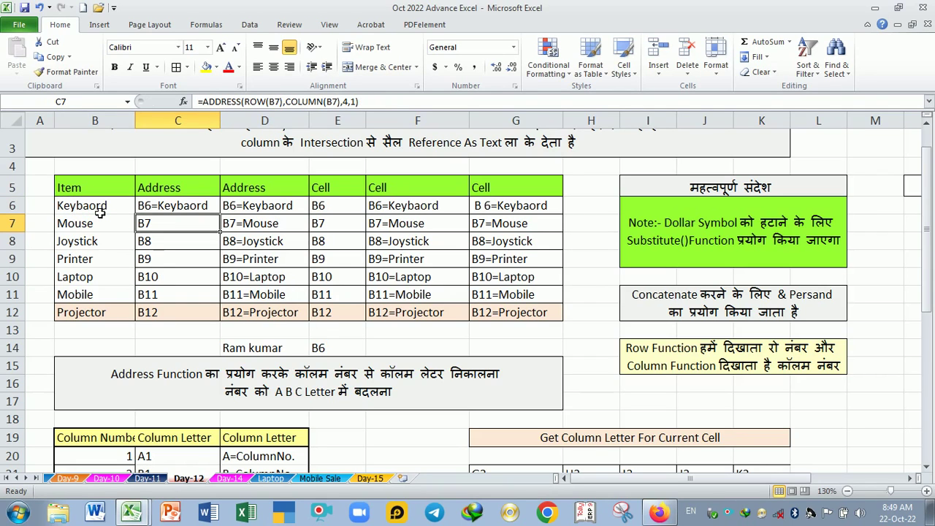
Step: Fill the label formula into C6:C12 with Ctrl+Enter, review the results, and reselect the range
click(209, 210)
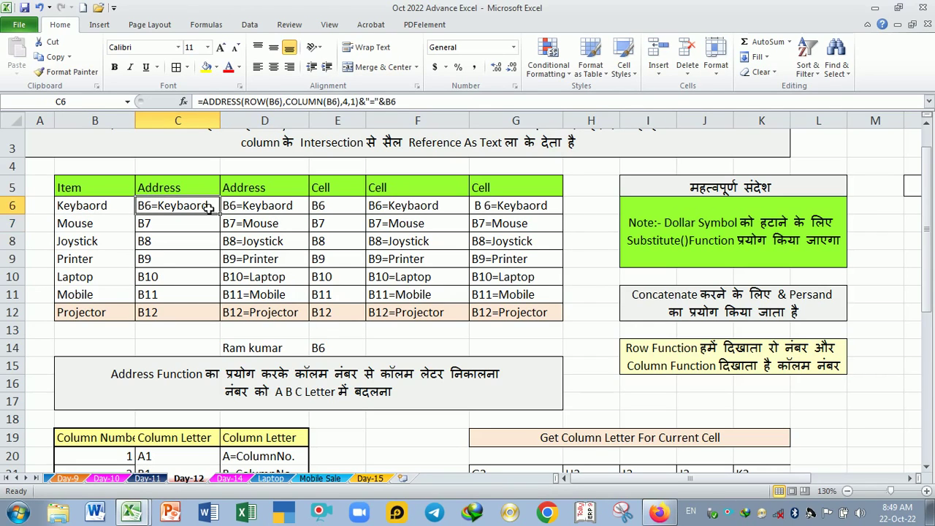
drag(209, 209, 202, 312)
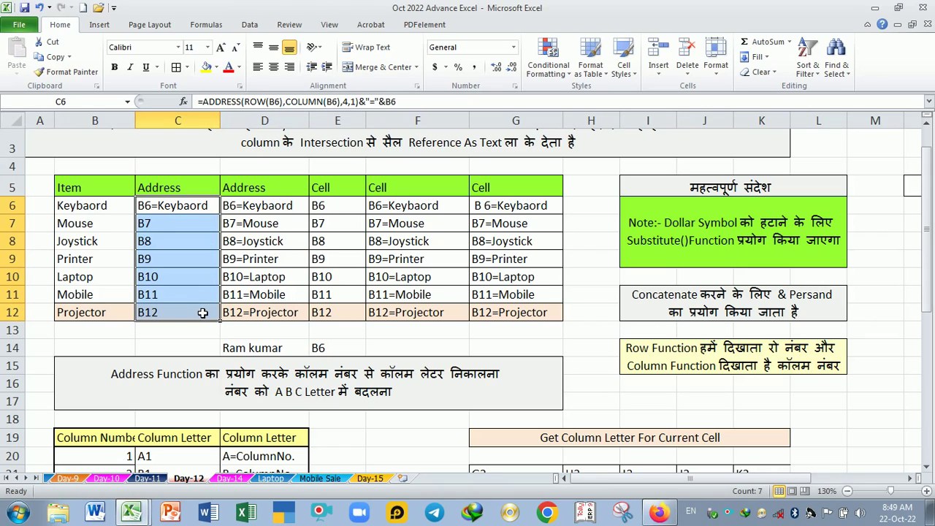
key(F2)
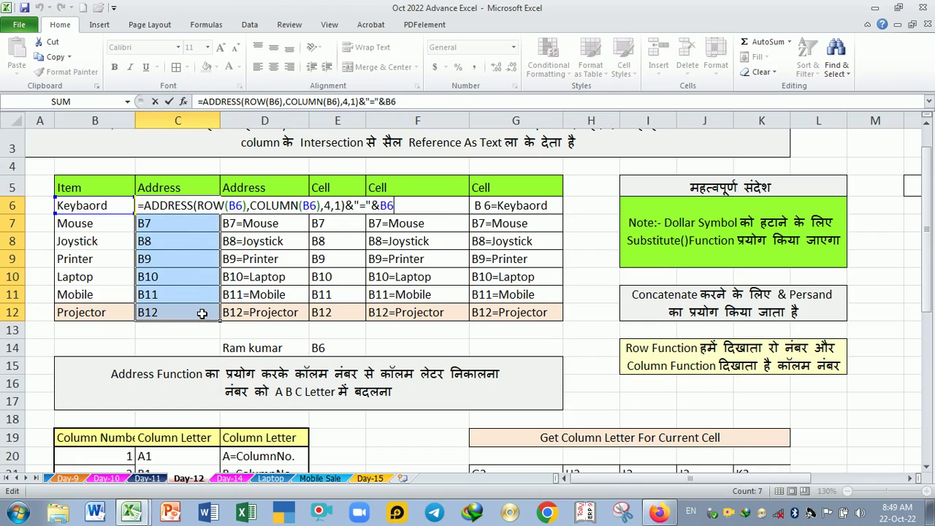
key(ctrl+Return)
click(203, 262)
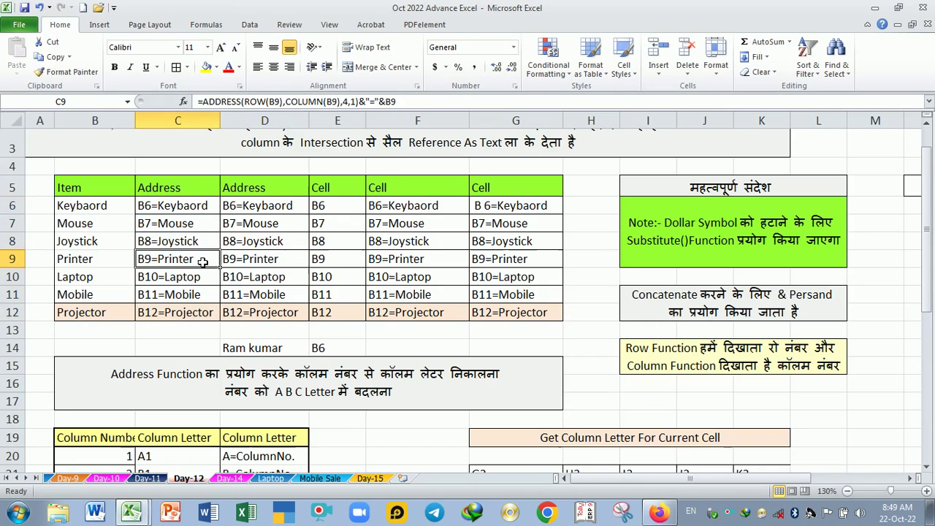
click(203, 226)
drag(200, 209, 204, 315)
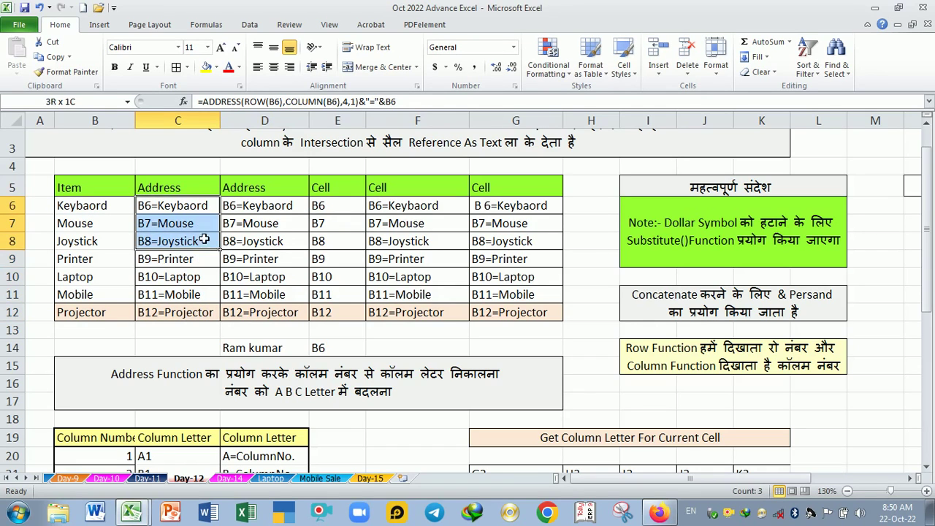
click(154, 216)
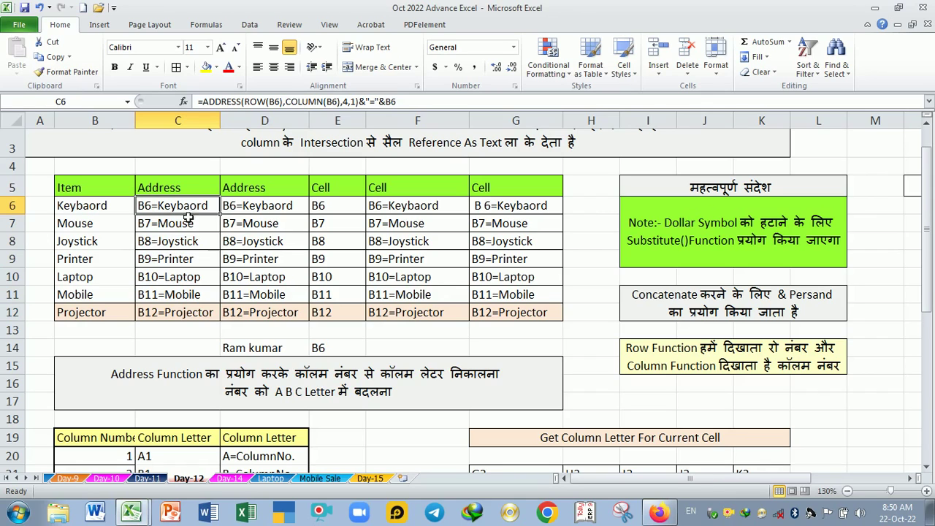
drag(189, 210, 188, 314)
Step: Clear C6:C12 and start =ADDRESS(ROW(B6) in C6
key(Delete)
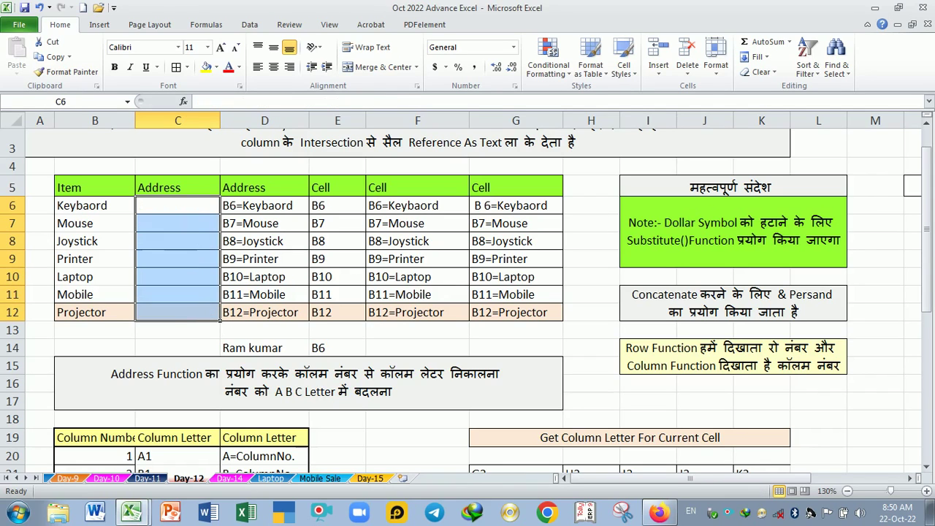
text(=)
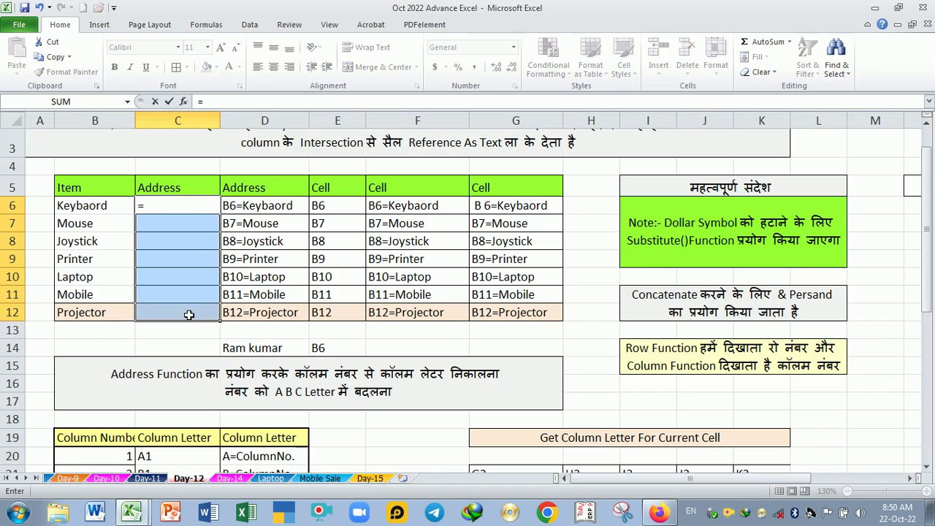
text(add)
key(Tab)
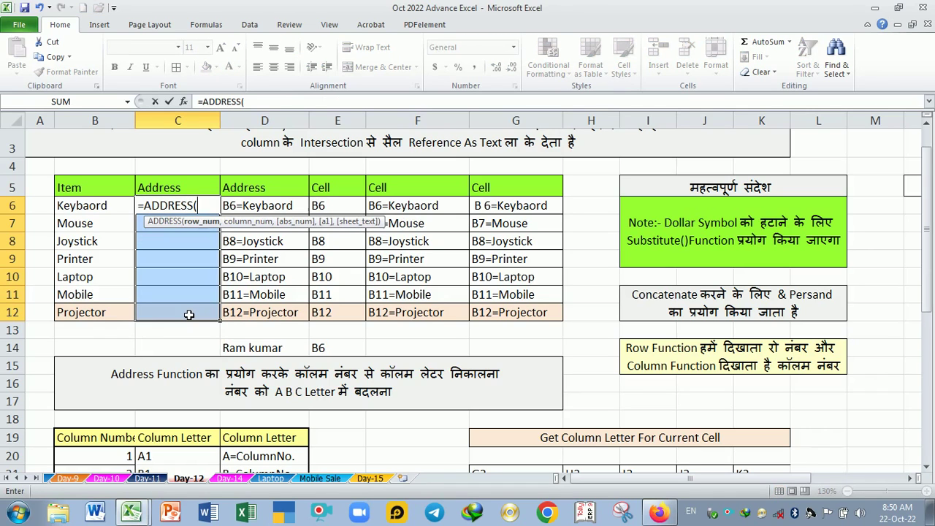
text(row)
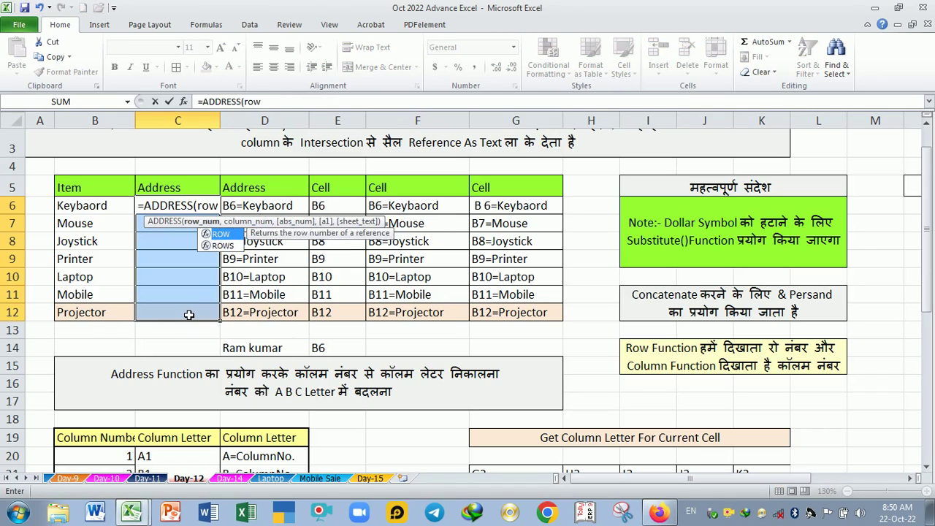
key(Tab)
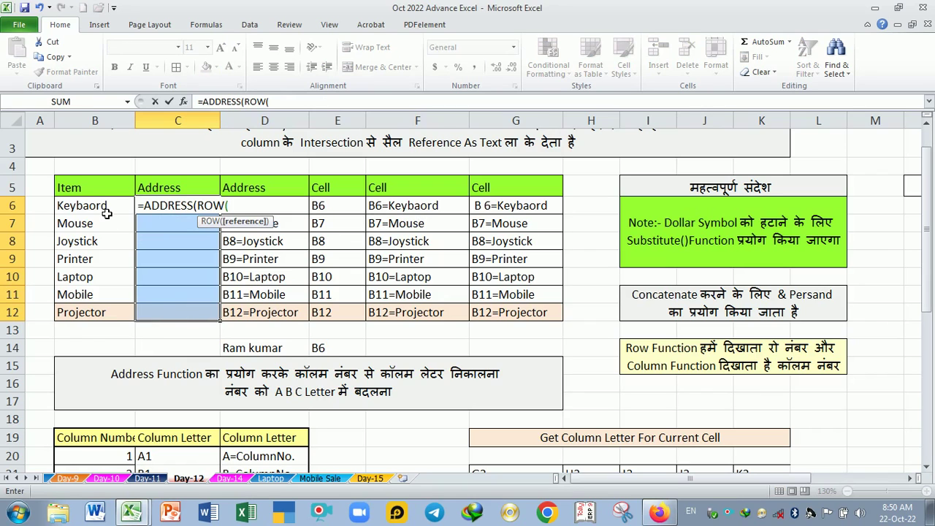
click(106, 212)
Step: Complete the formula with COLUMN(B6),4,1)&"="&B6 and enter it into all of C6:C12
text(),)
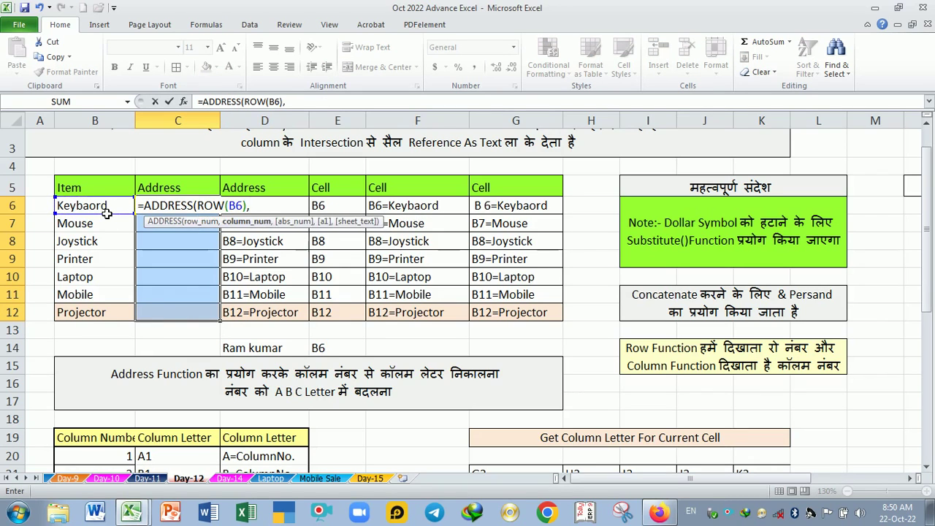
text(col)
key(Tab)
click(106, 212)
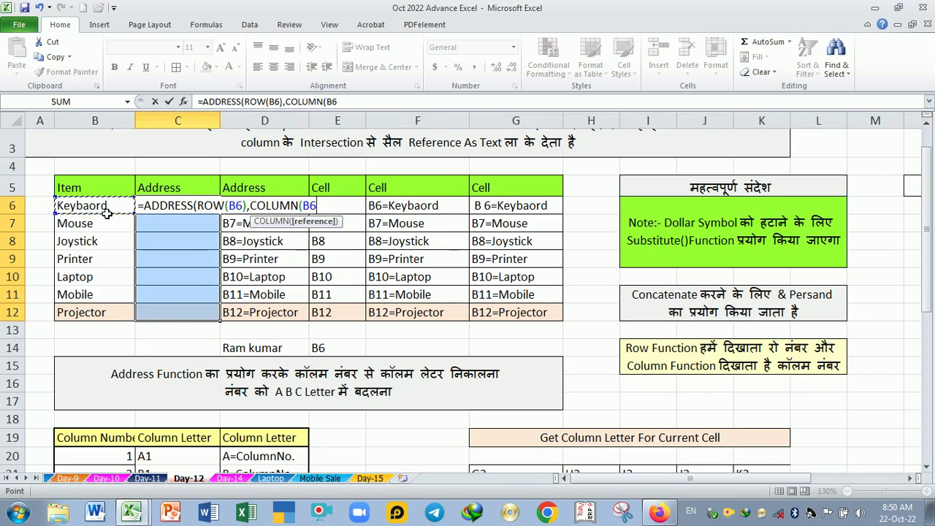
text())
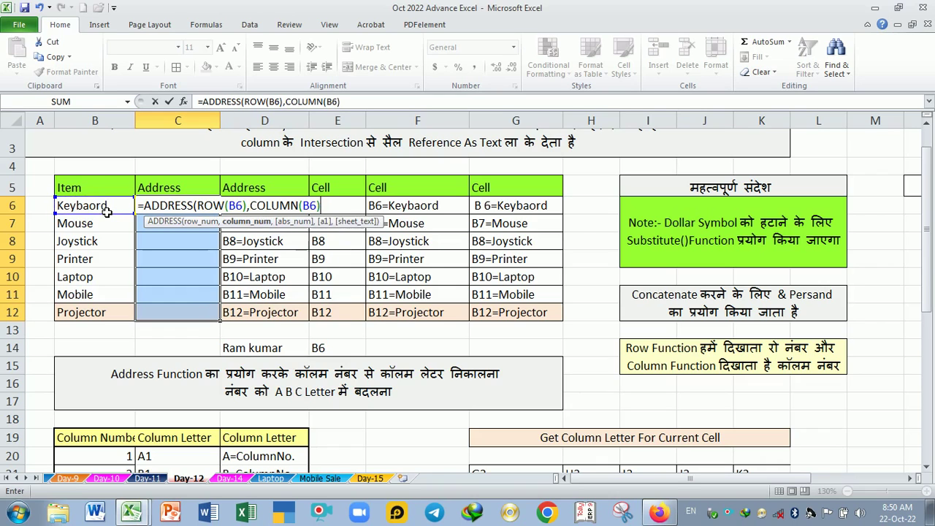
text(,4)
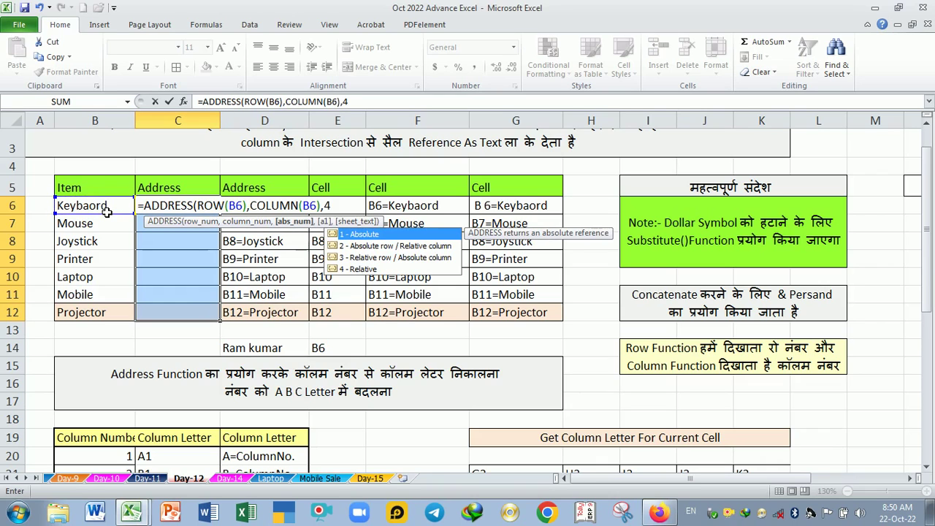
text(,1))
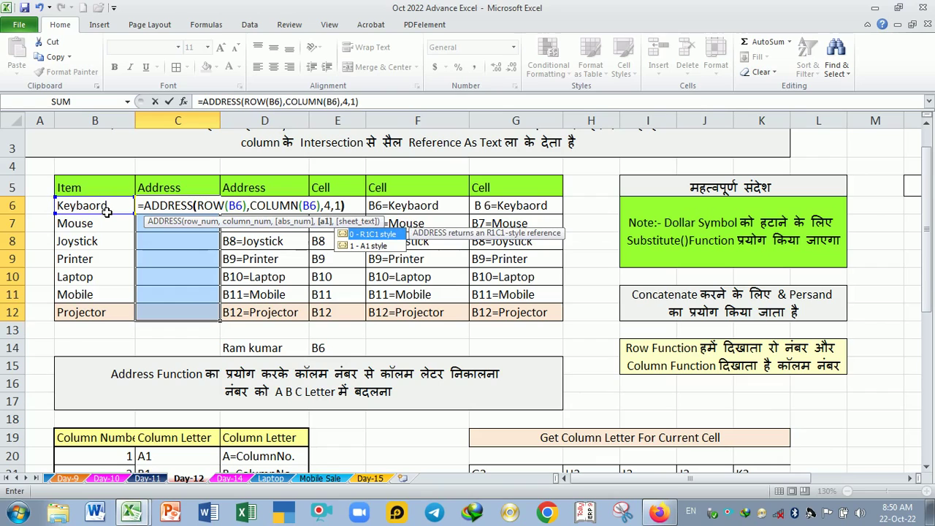
text(&)
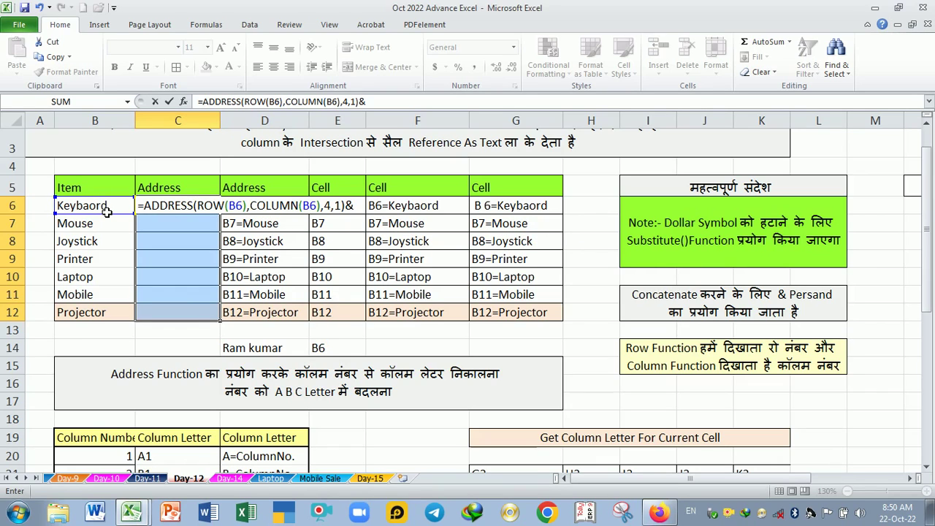
text(")
text(=)
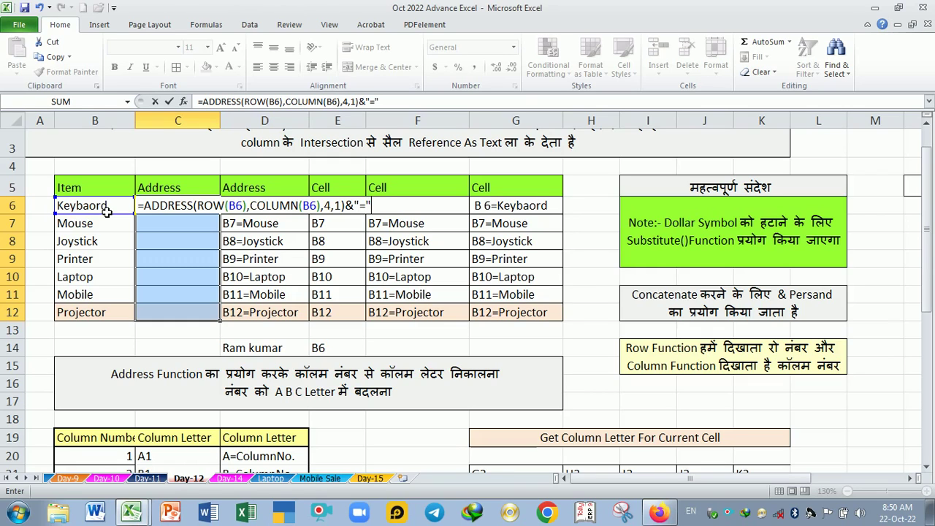
text(&)
click(107, 211)
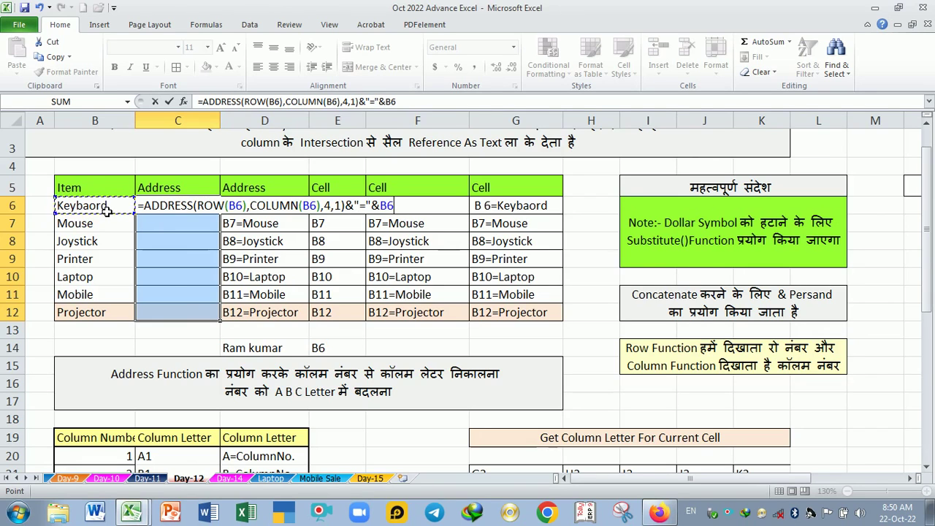
key(ctrl+Return)
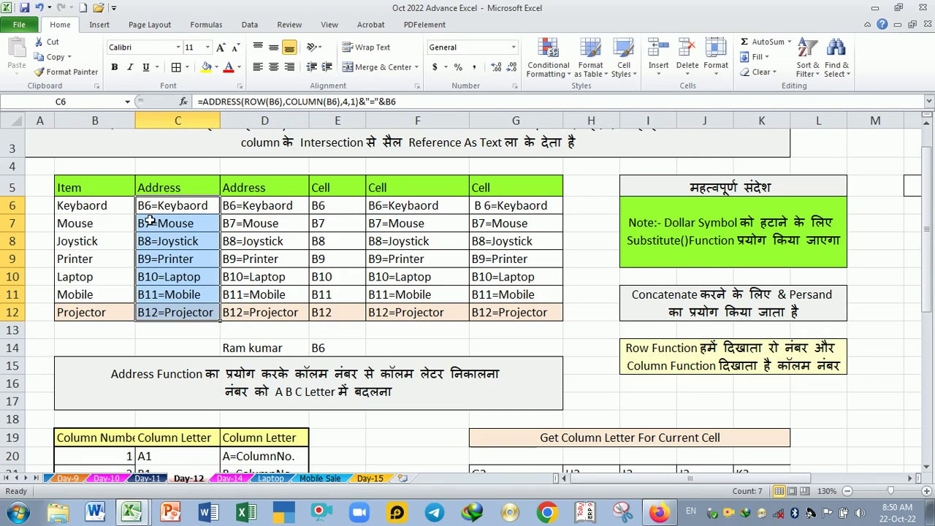
click(105, 210)
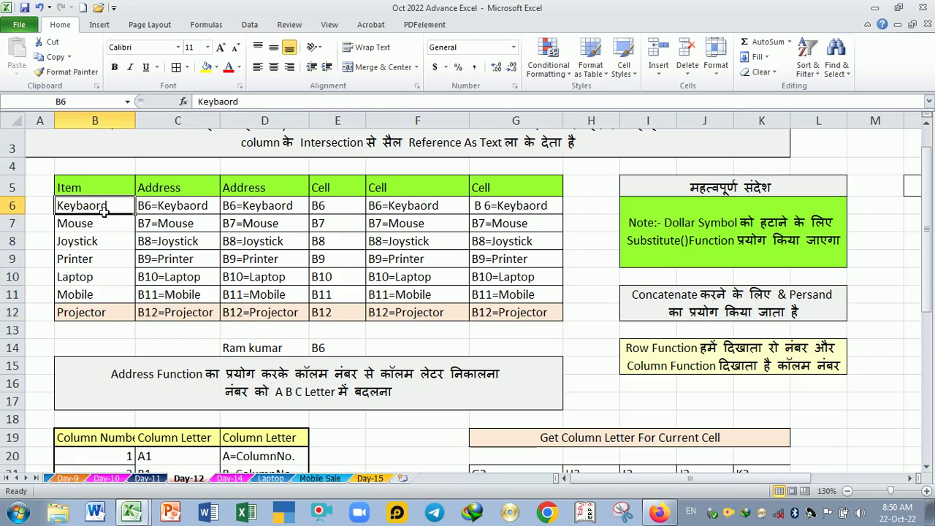
drag(104, 210, 107, 312)
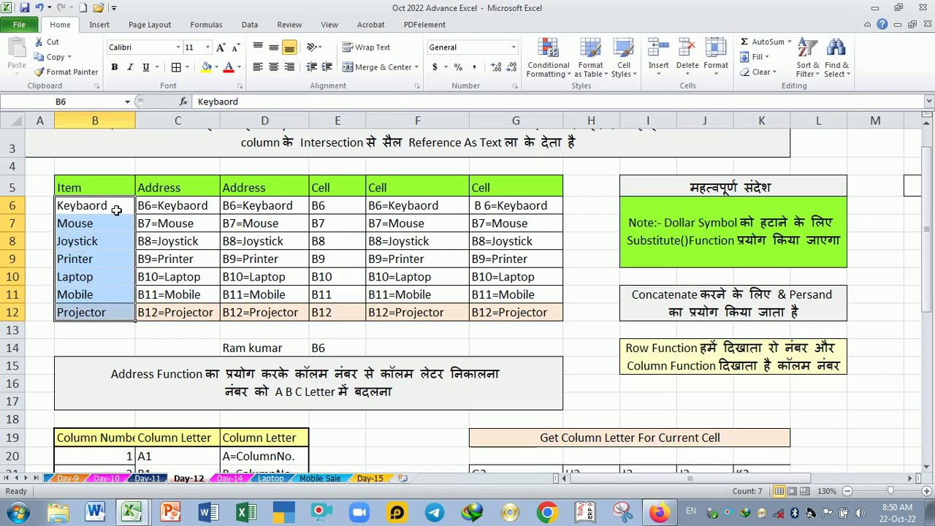
click(178, 216)
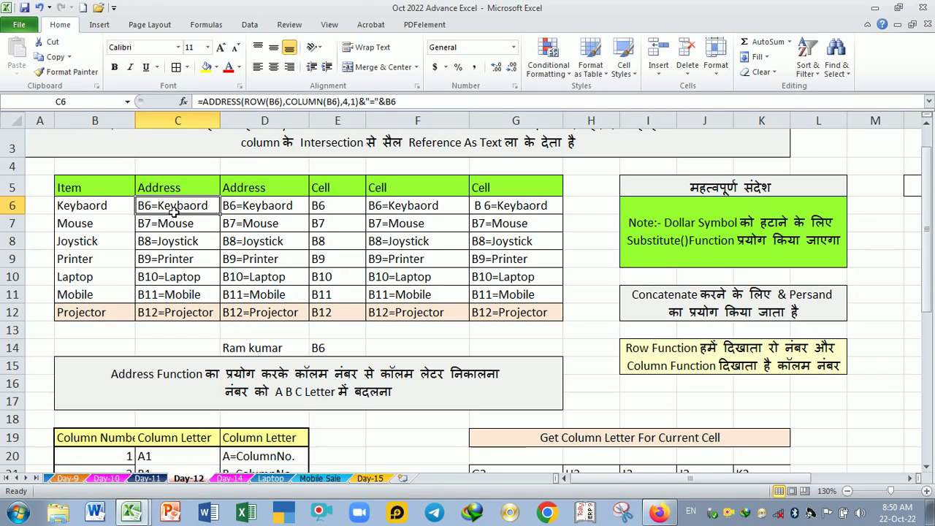
drag(178, 216, 178, 312)
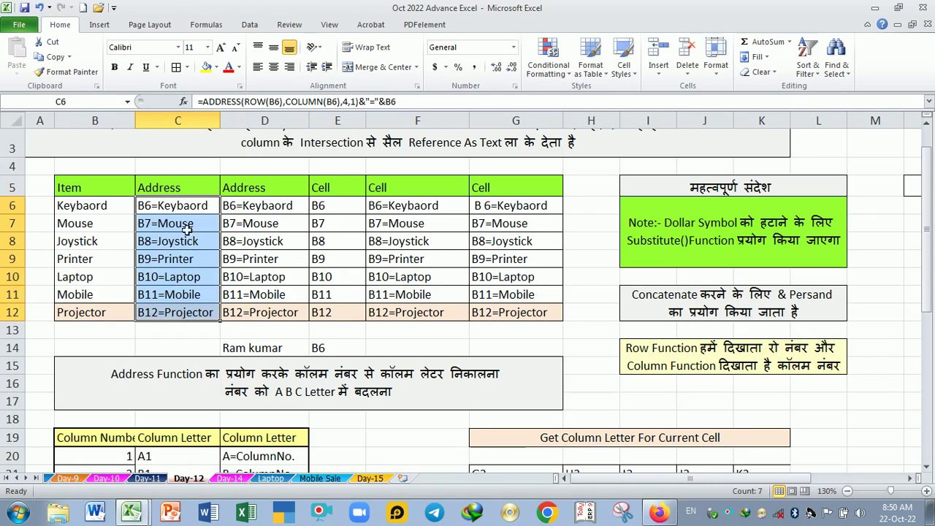
click(172, 210)
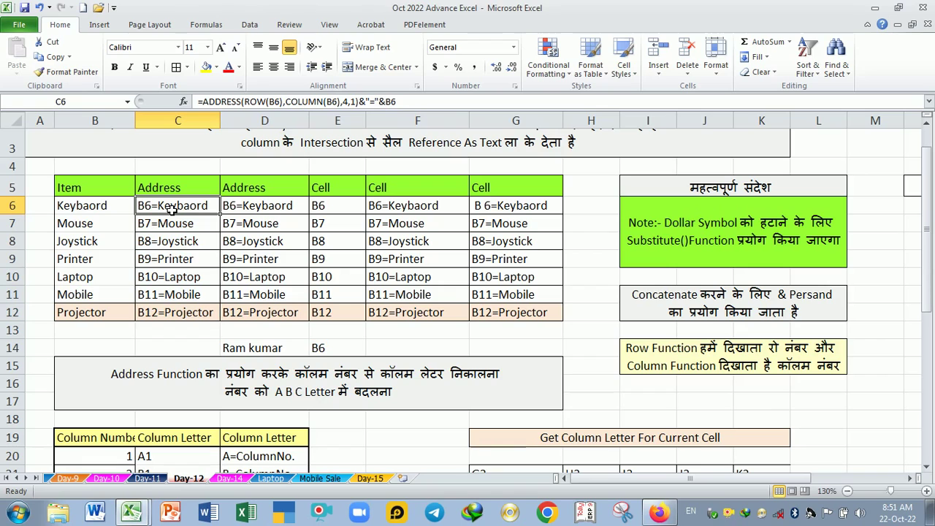
click(108, 212)
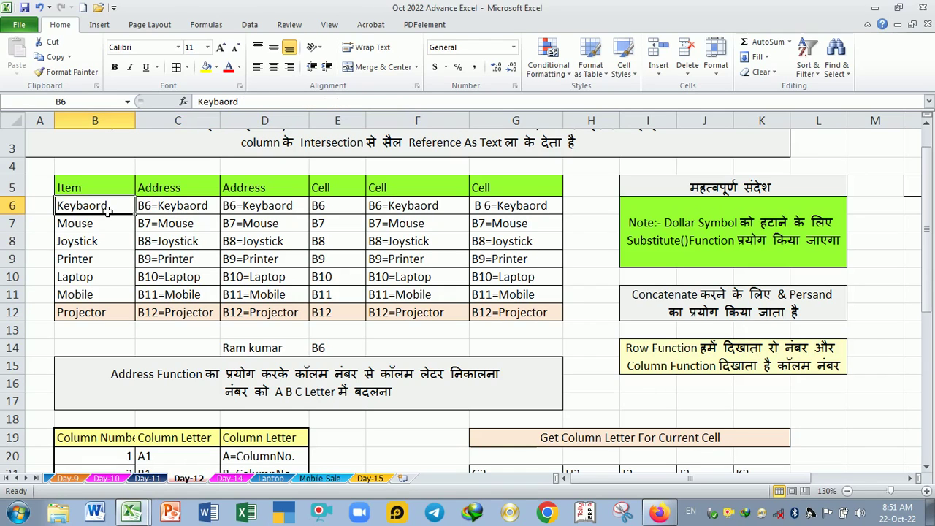
click(256, 212)
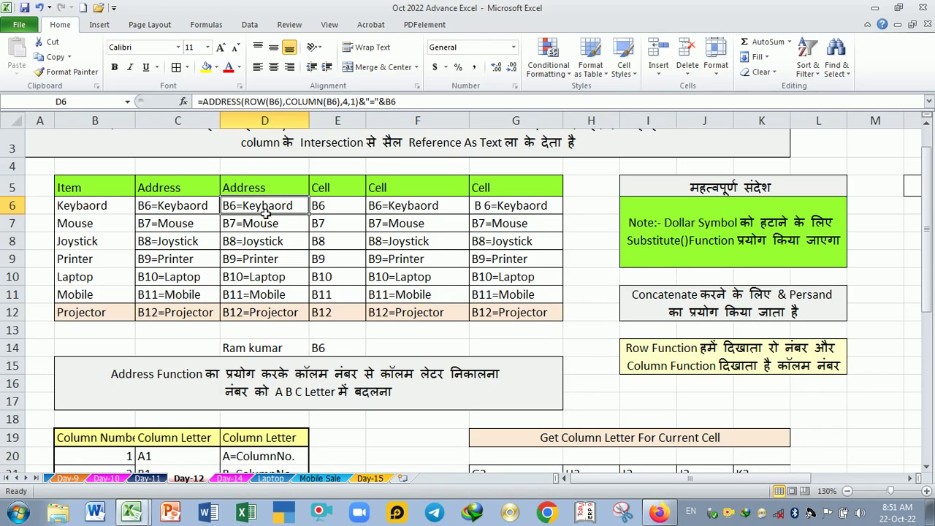
drag(264, 209, 279, 312)
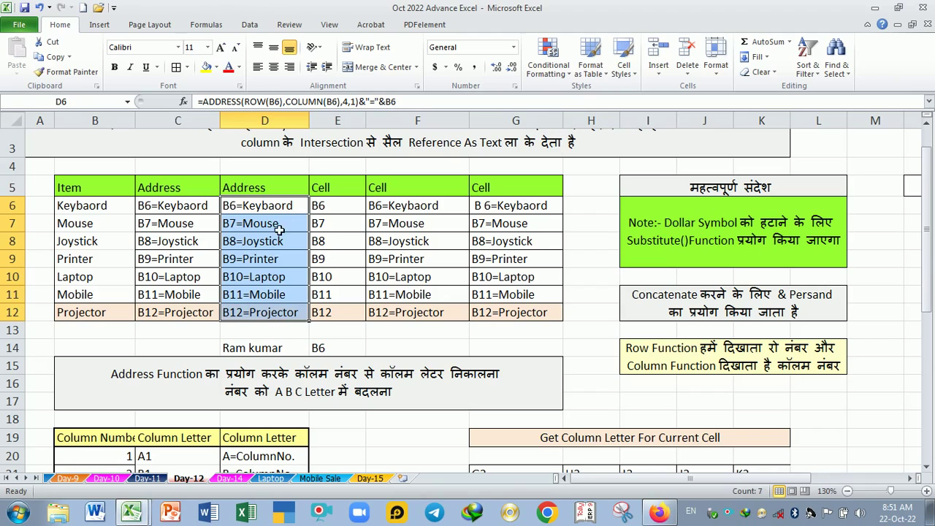
click(173, 209)
drag(173, 209, 182, 312)
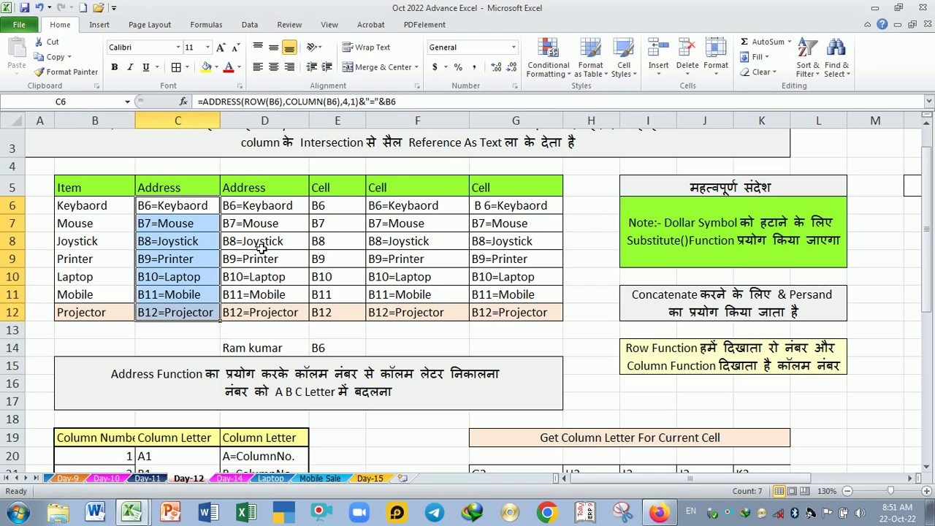
drag(273, 212, 273, 312)
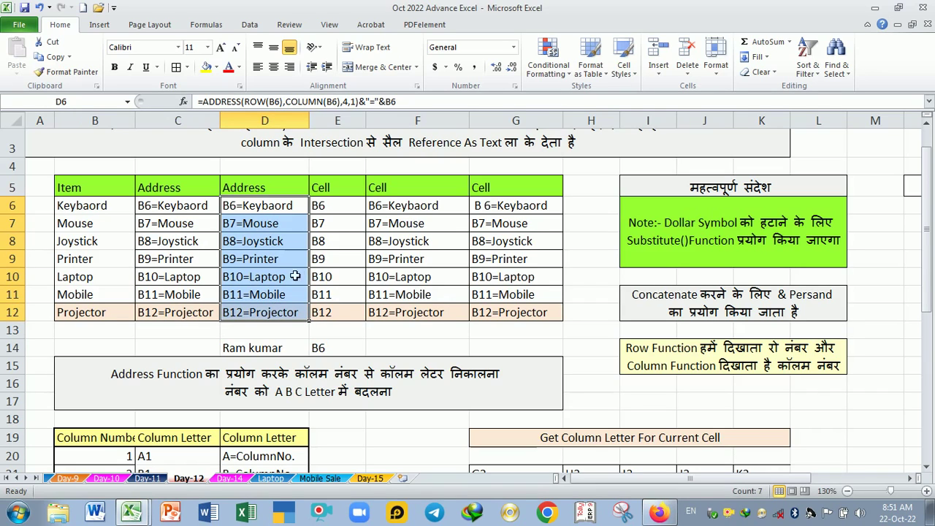
click(339, 215)
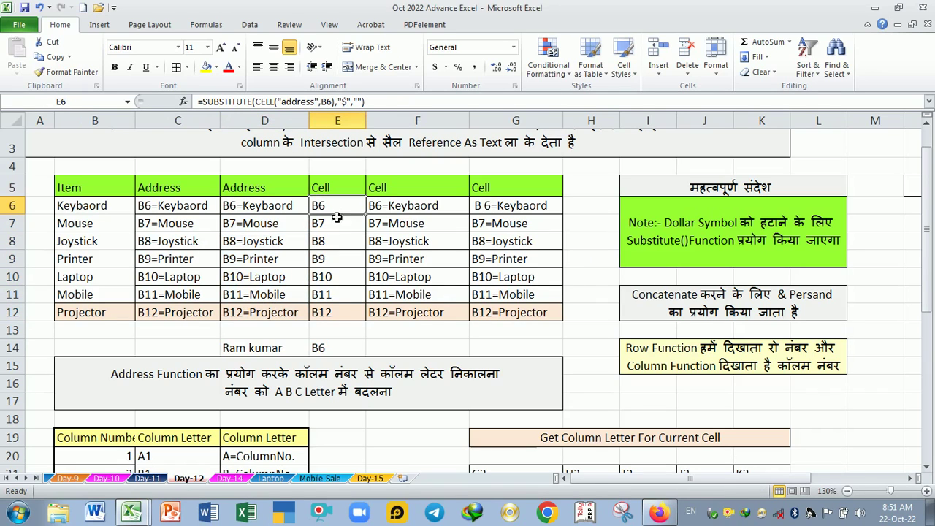
Step: Clear E6:E12 and enter =CELL("address",B6) in E6, which shows $B$6
drag(339, 214, 338, 312)
key(Delete)
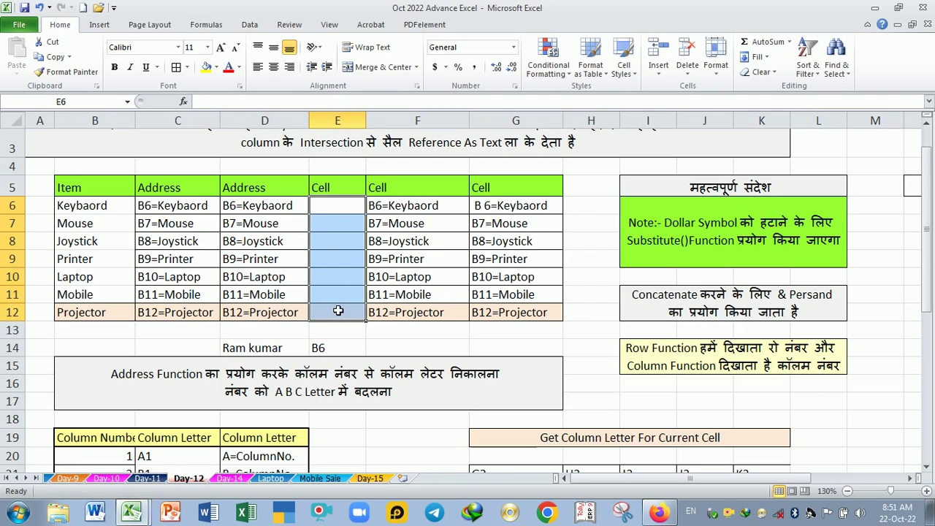
text(=cell)
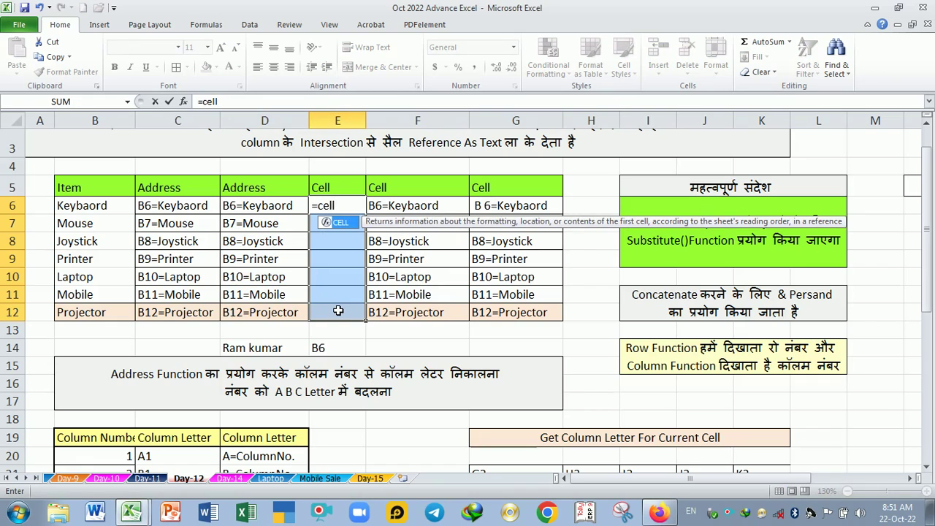
key(Tab)
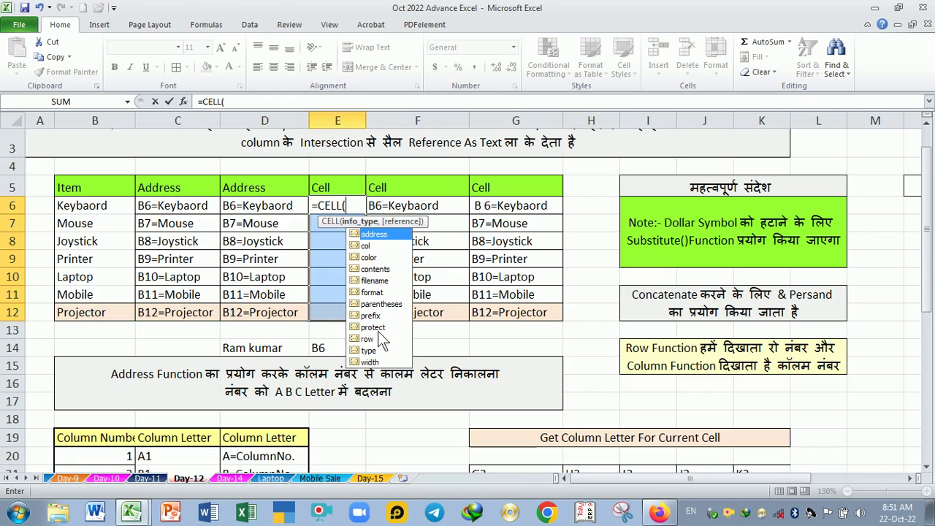
double_click(379, 235)
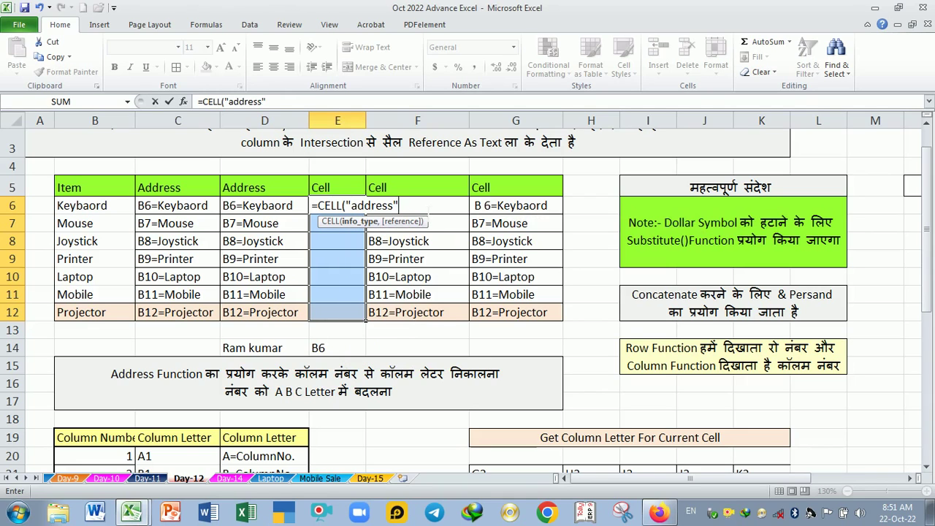
text(,)
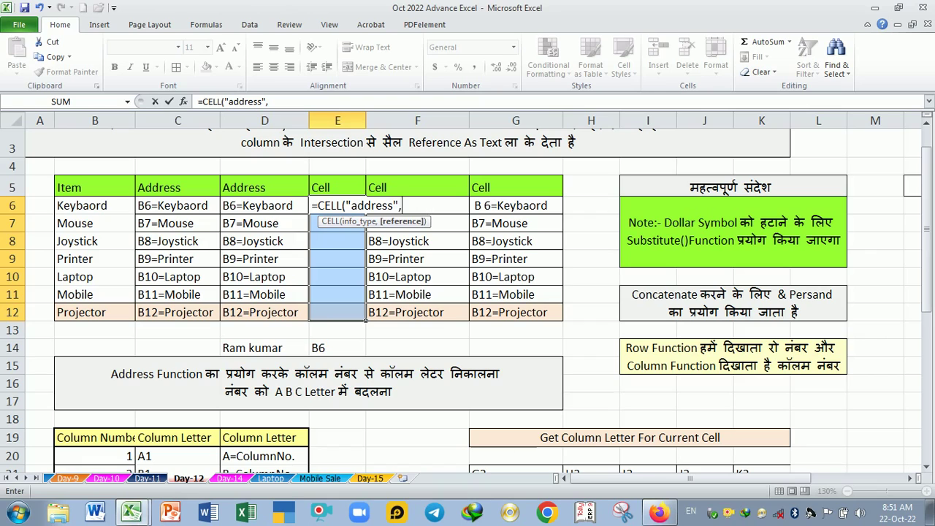
click(120, 214)
key(Return)
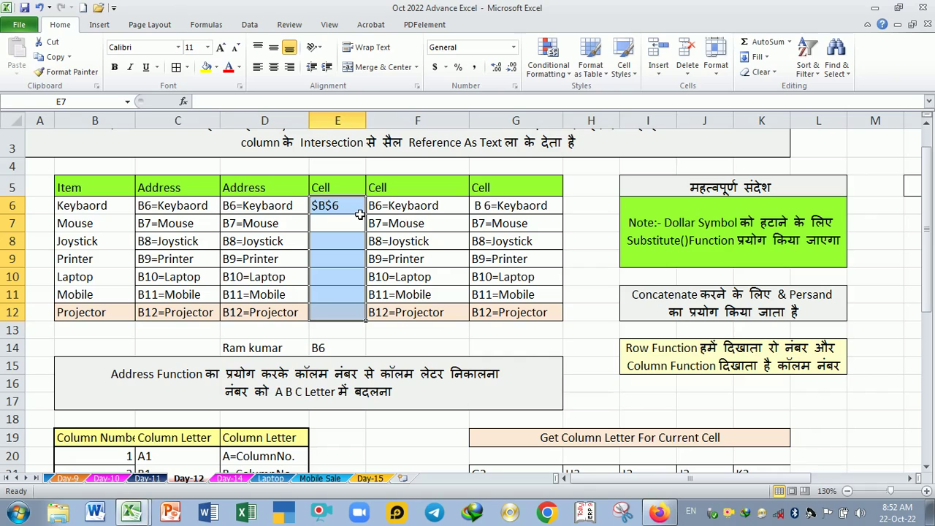
Step: Fill E6's CELL formula into E6:E12 with Ctrl+Enter, listing $B$6 through $B$12
drag(358, 208, 357, 315)
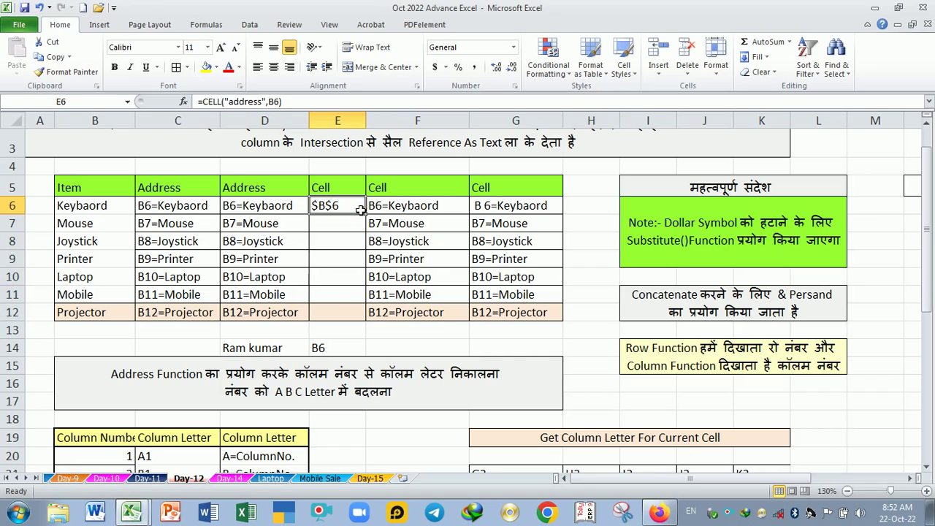
key(F2)
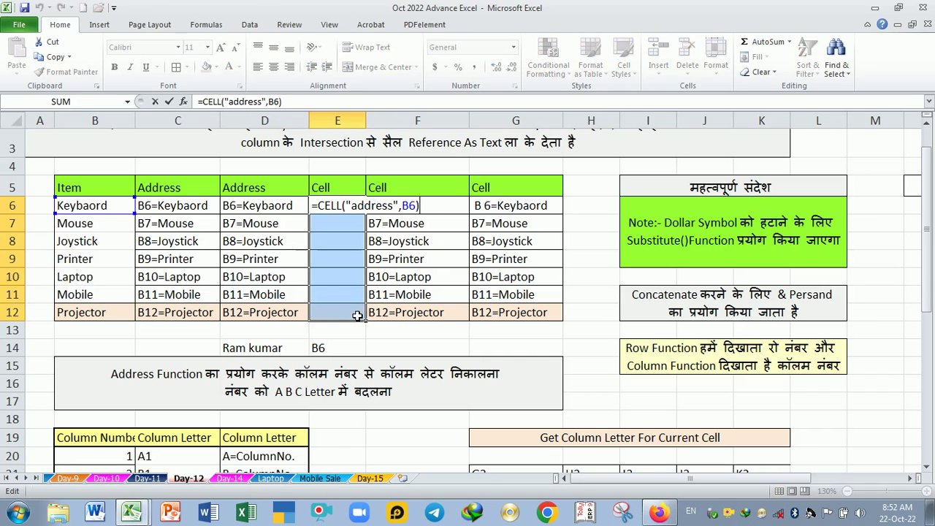
key(ctrl+Return)
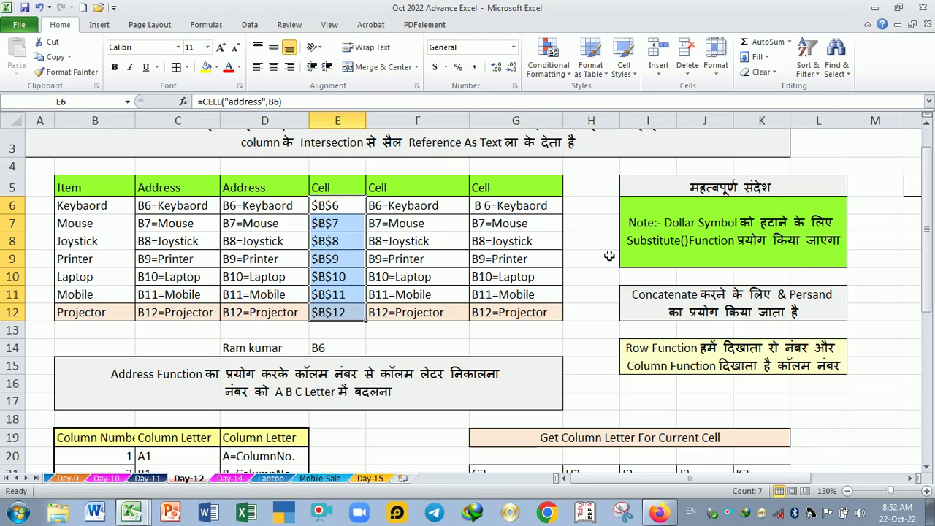
double_click(347, 209)
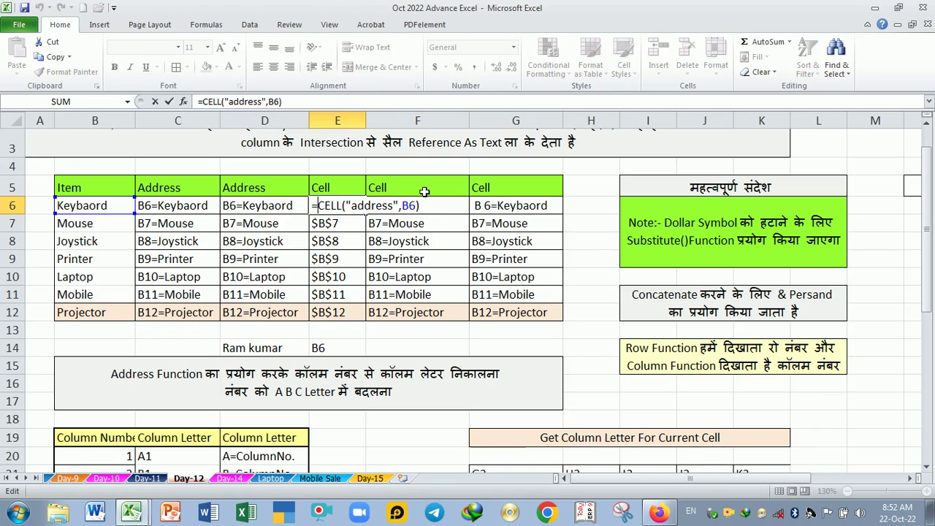
Step: Wrap E6's formula as =SUBSTITUTE(CELL("address",B6),"$","") to drop the dollar signs
text(su)
key(Tab)
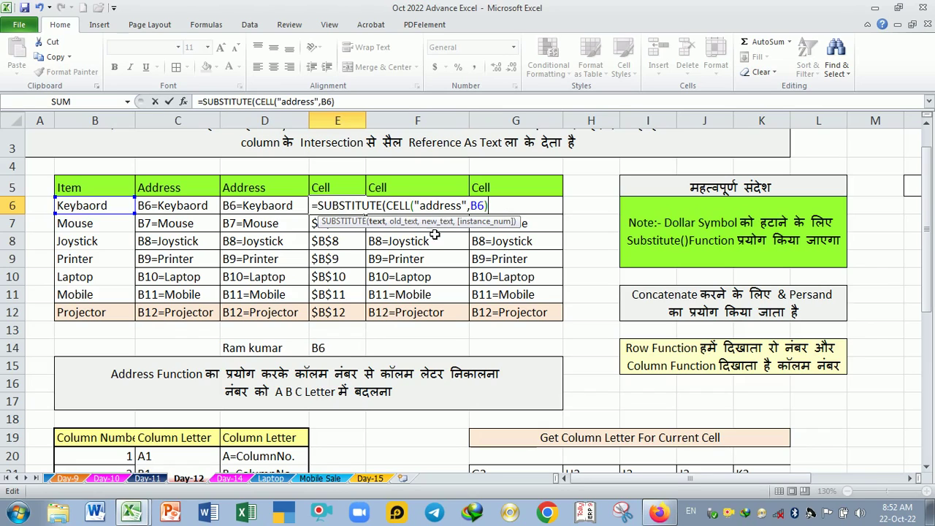
text(,)
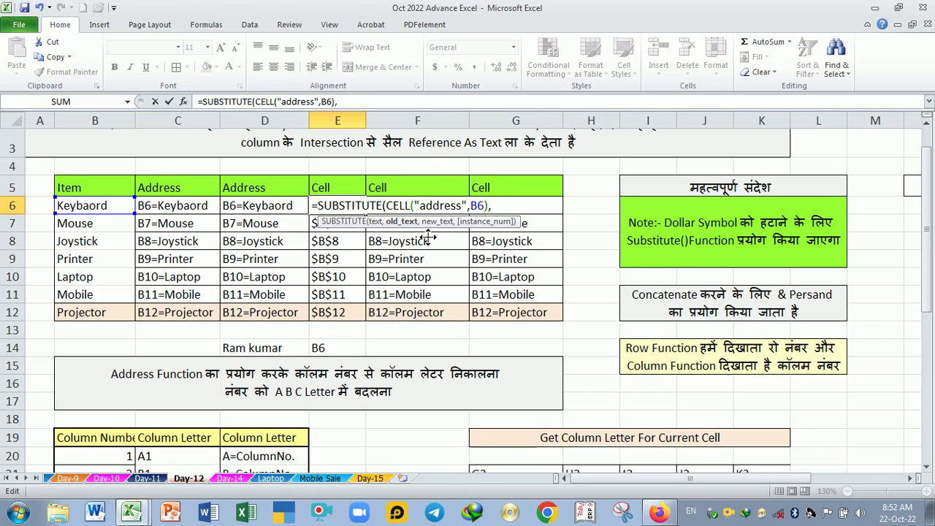
text(")
text($")
text(,)
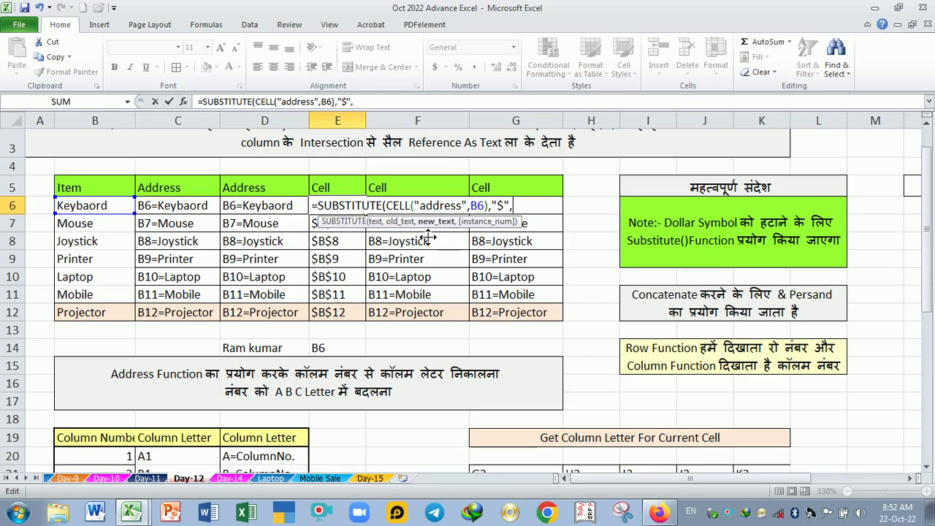
text(")
text(")
text())
key(Return)
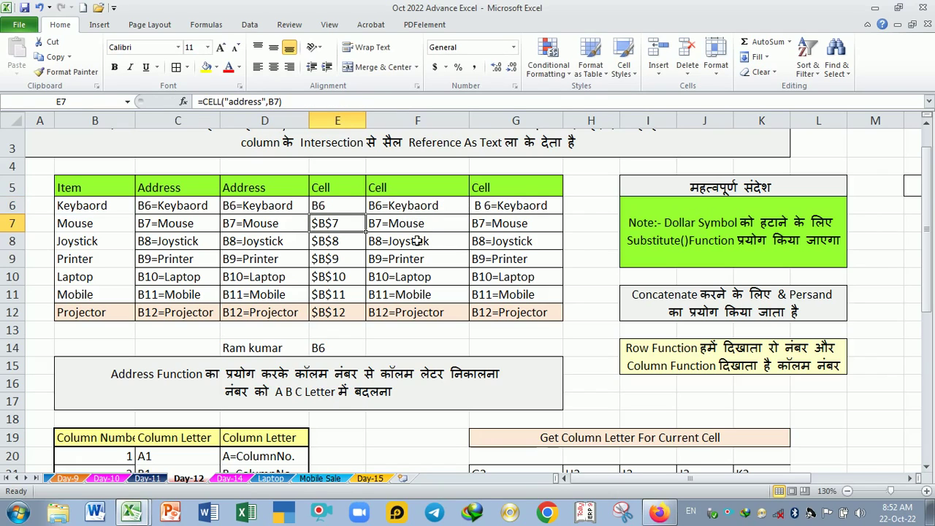
Step: Fill the SUBSTITUTE formula from E6 down through E12 to show B6 to B12
click(338, 208)
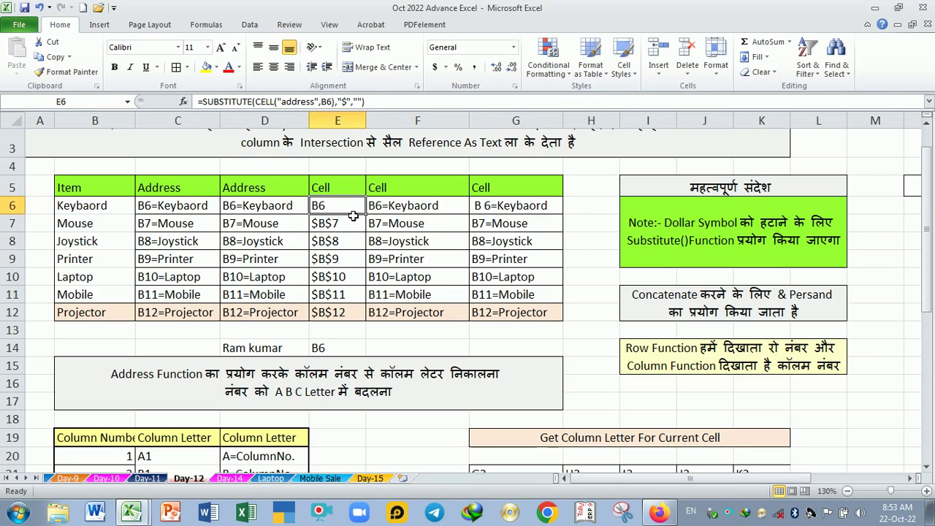
drag(365, 214, 354, 311)
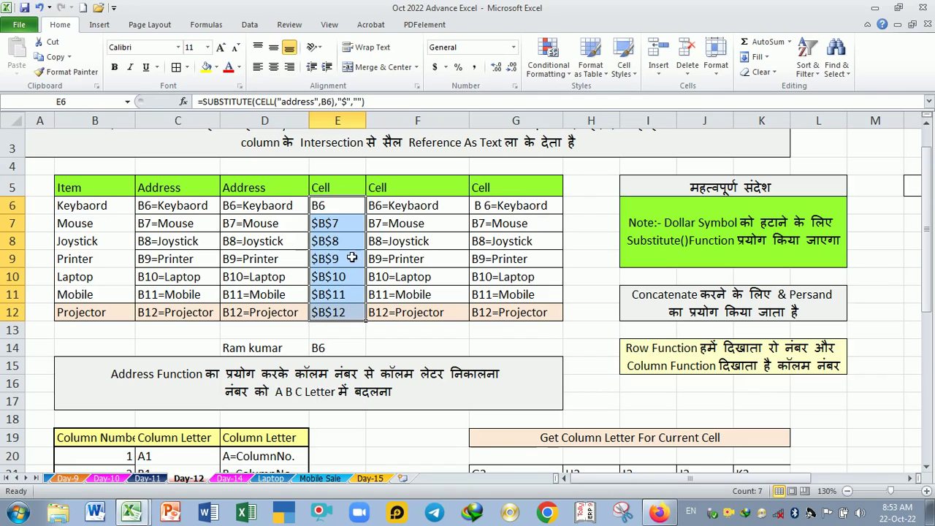
drag(342, 212, 346, 312)
key(F2)
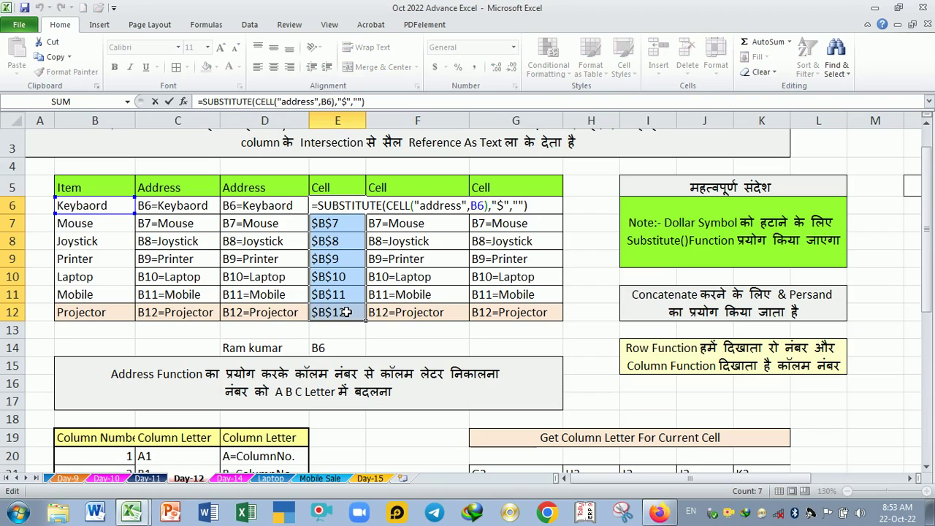
key(ctrl+Return)
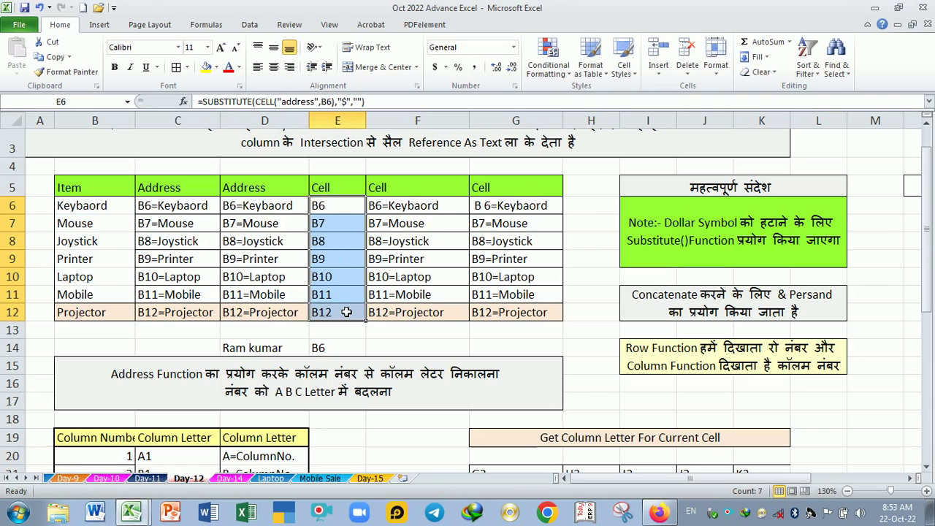
drag(341, 210, 341, 313)
drag(344, 213, 345, 322)
key(Delete)
text(=)
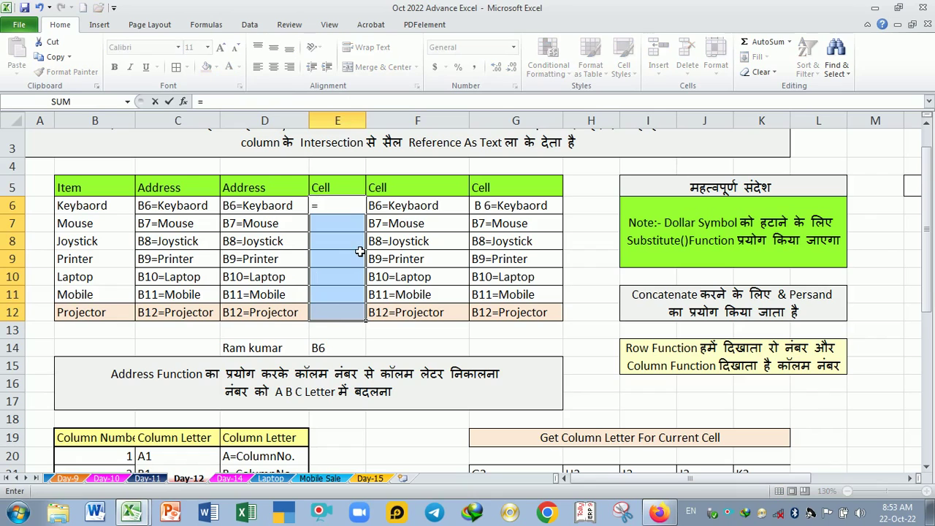
text(sub)
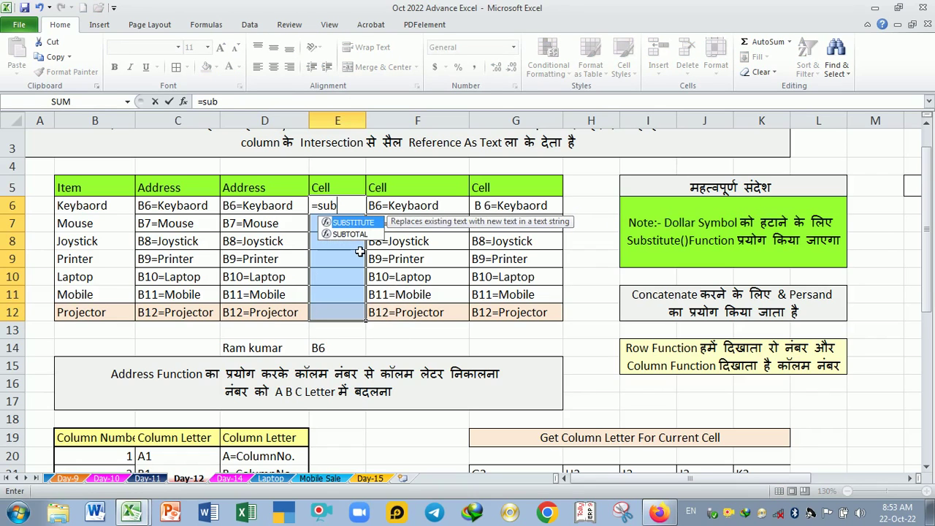
key(Tab)
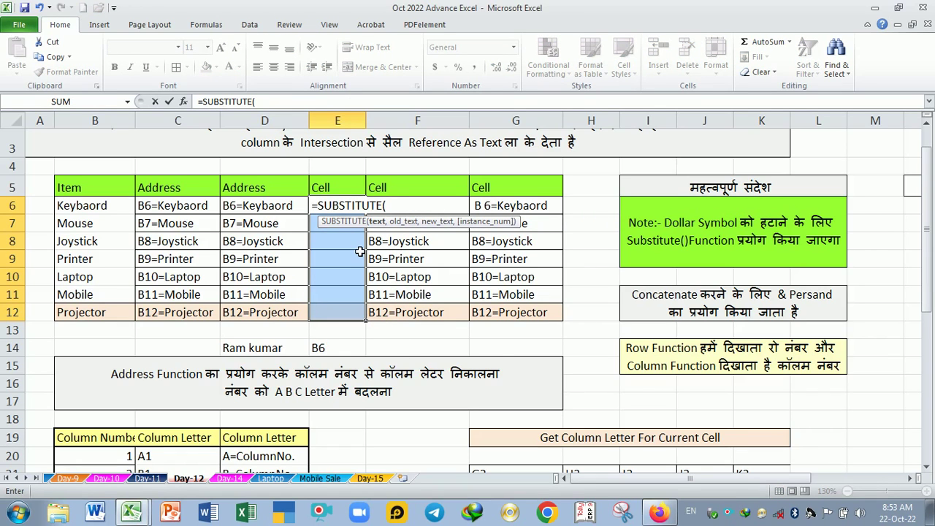
text(c)
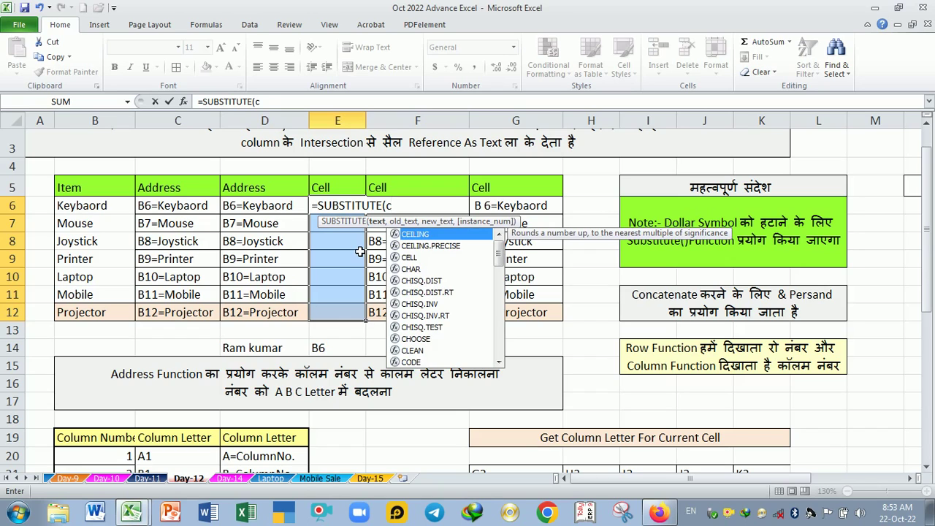
text(ell)
key(Tab)
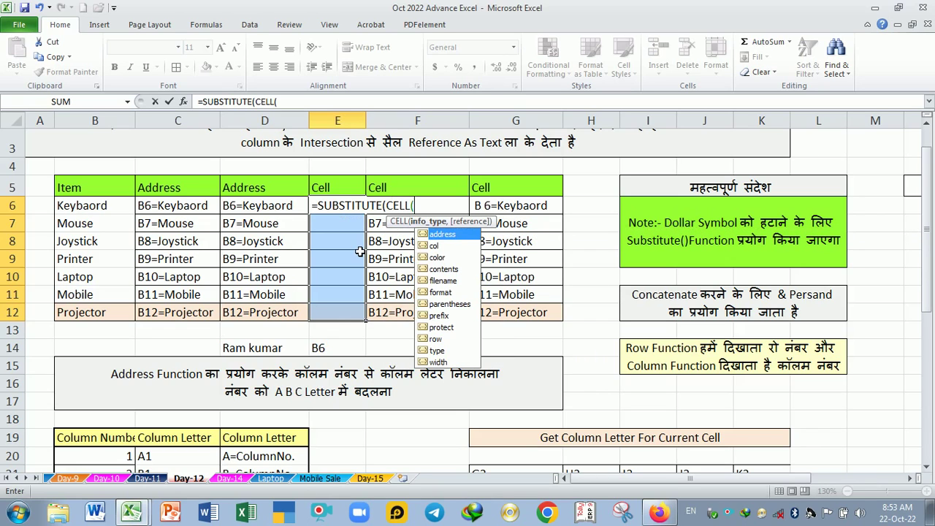
double_click(454, 236)
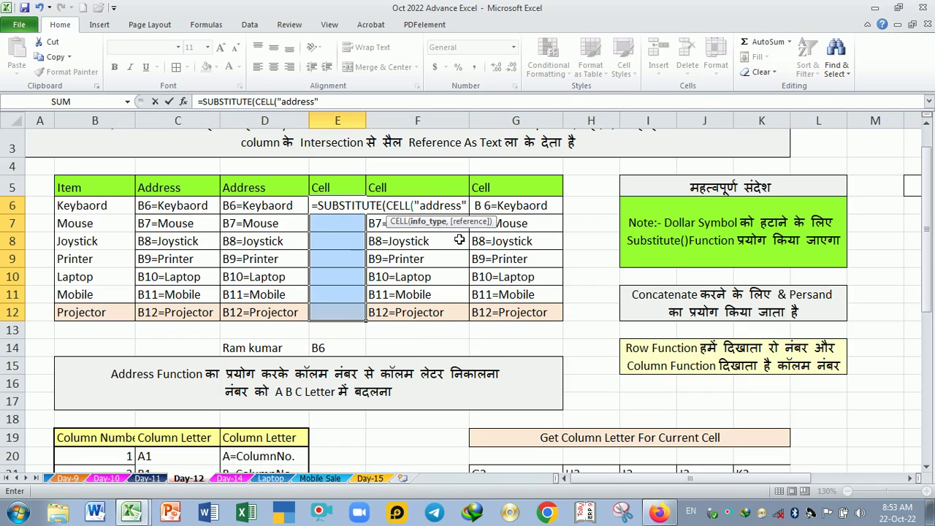
text(,)
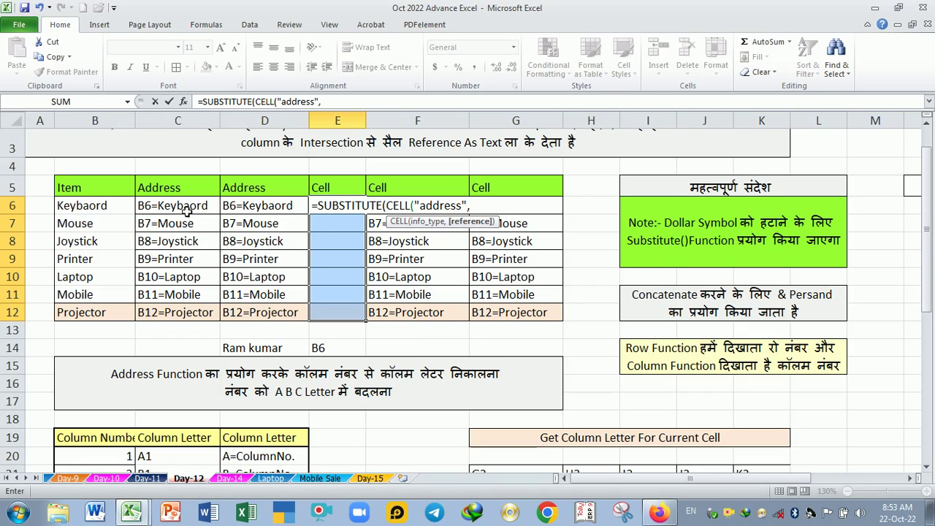
click(119, 211)
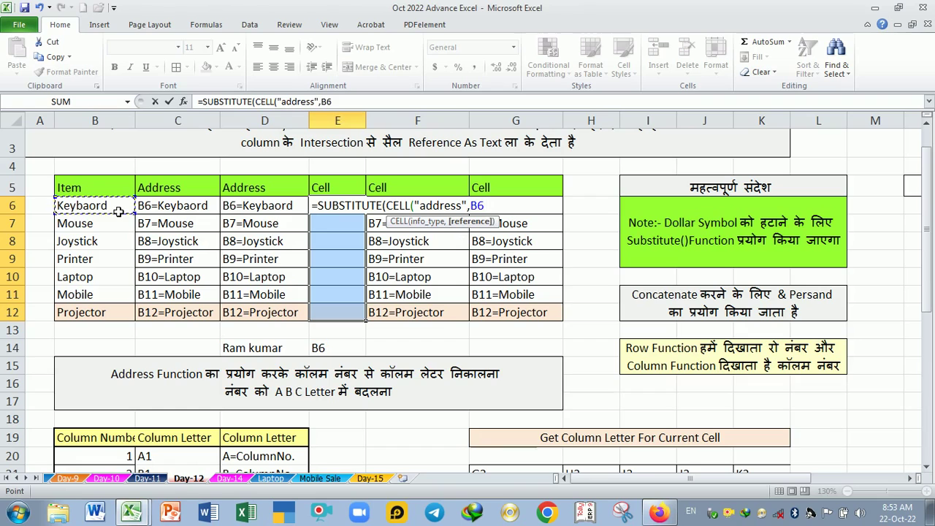
text())
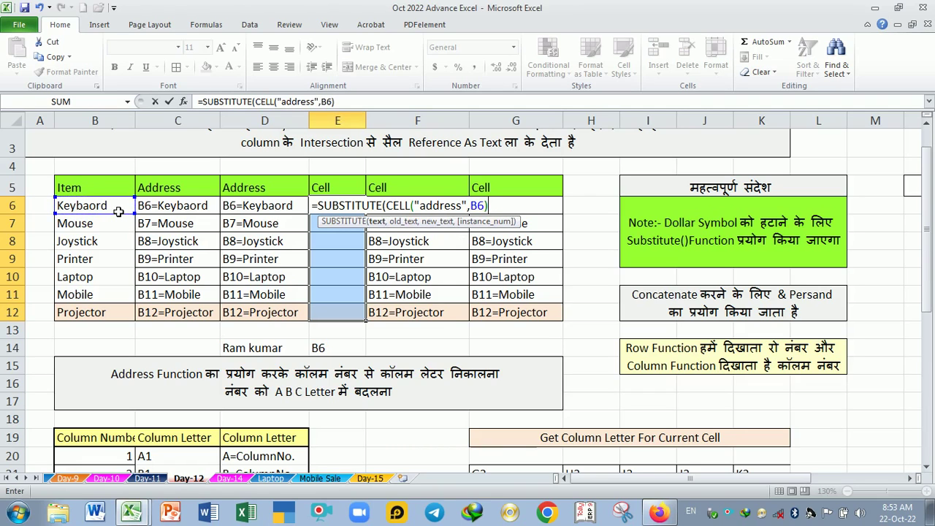
text(,")
text($)
text(",")
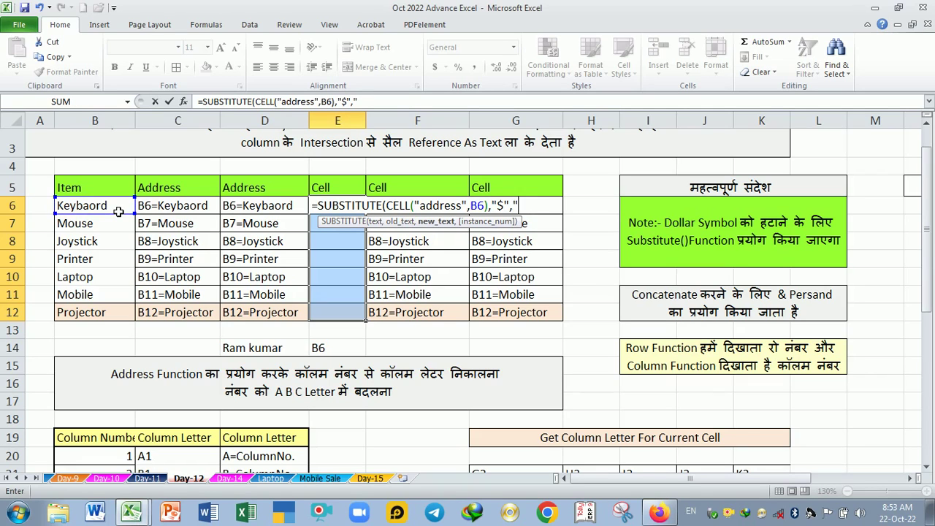
text("))
key(Return)
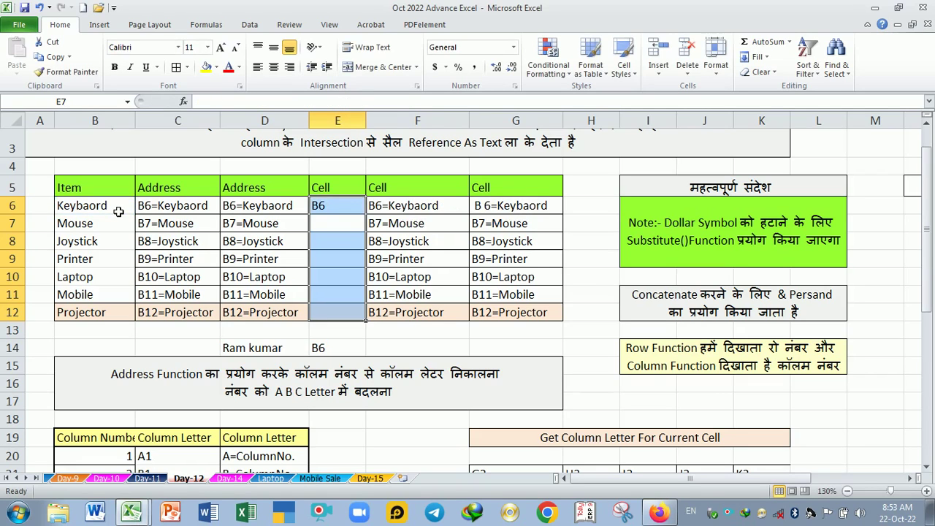
key(Delete)
key(ctrl+z)
drag(315, 208, 352, 320)
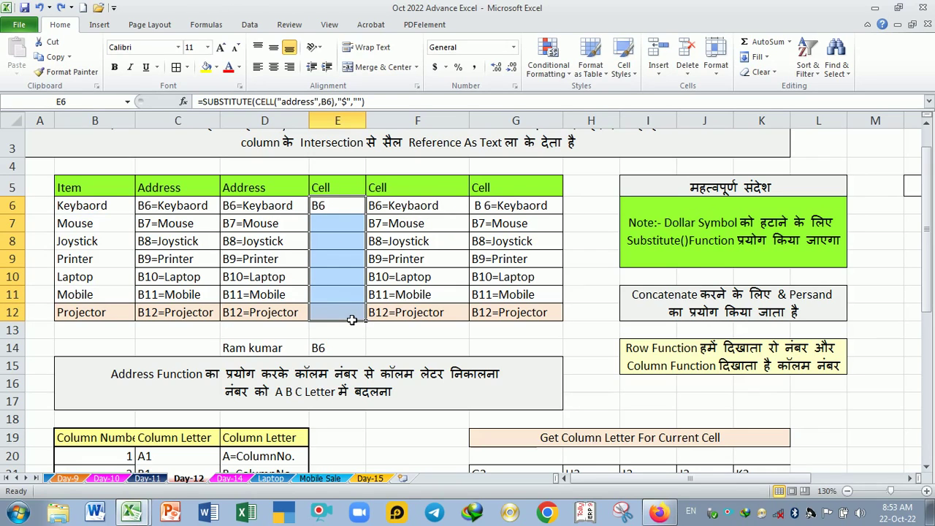
key(F2)
key(ctrl+Return)
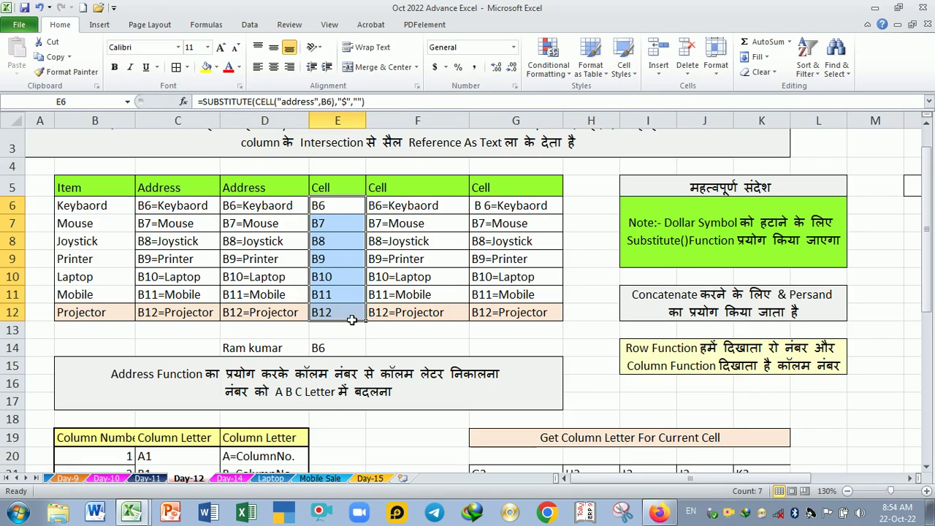
Step: Delete the existing labels from F6:F12
click(348, 212)
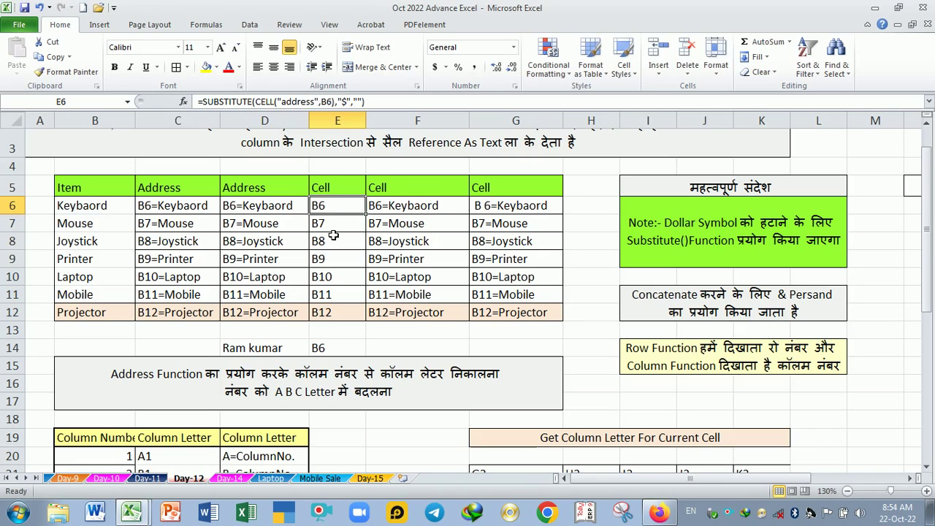
click(392, 212)
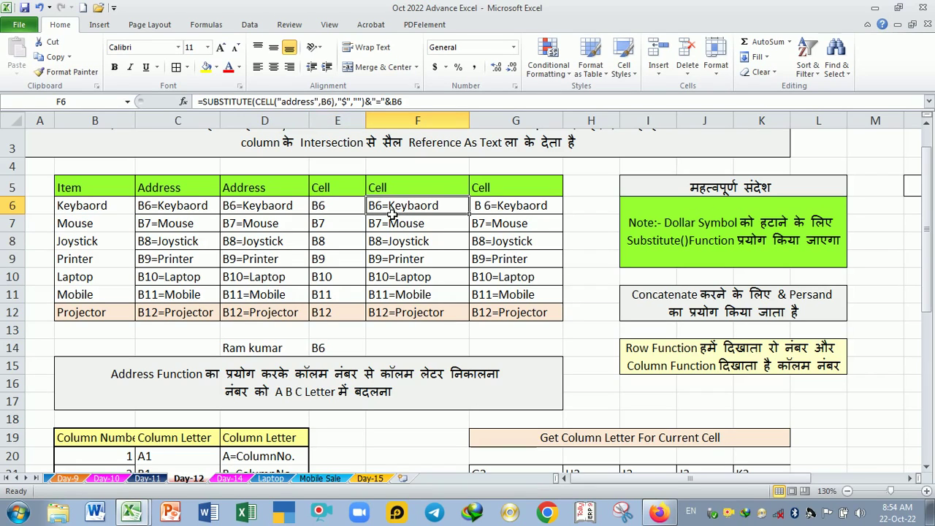
drag(393, 212, 407, 315)
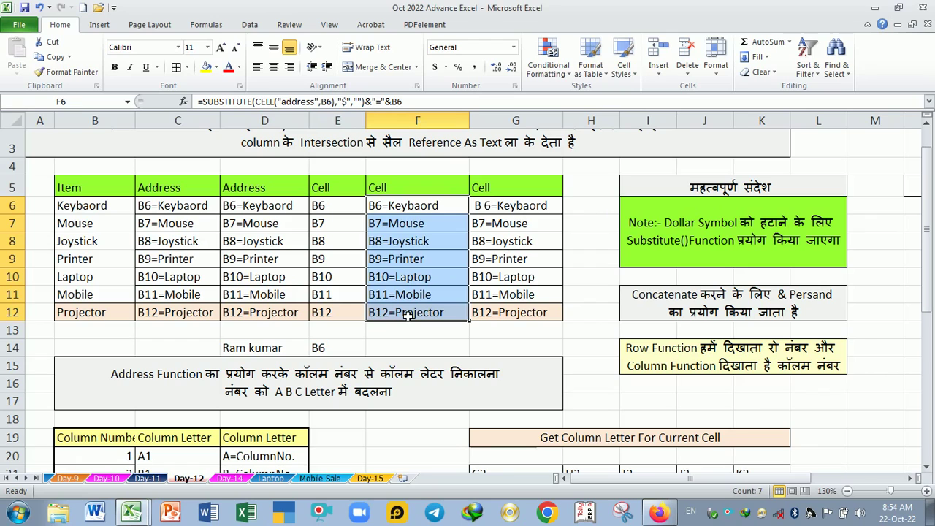
key(Delete)
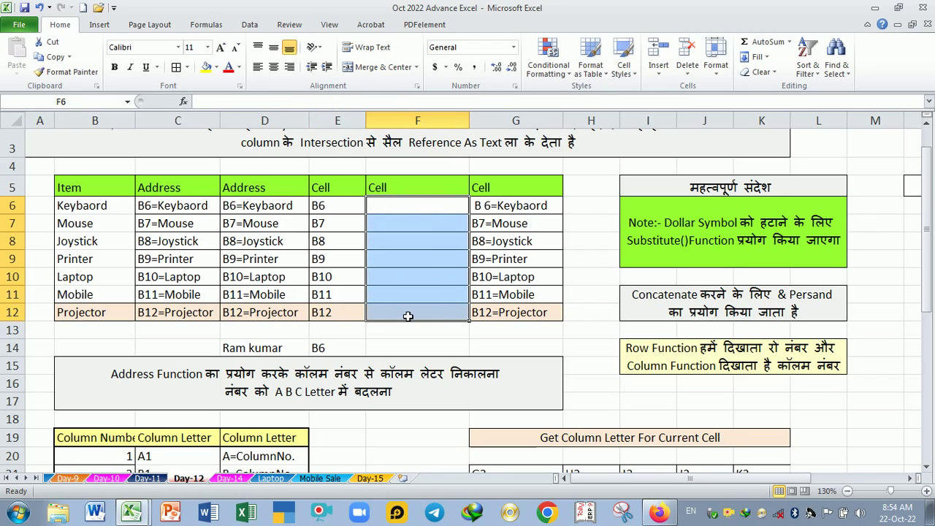
Step: Begin F6's formula as =SUBSTITUTE(CELL("address" and try pointing at the Keyboard cell
text(=)
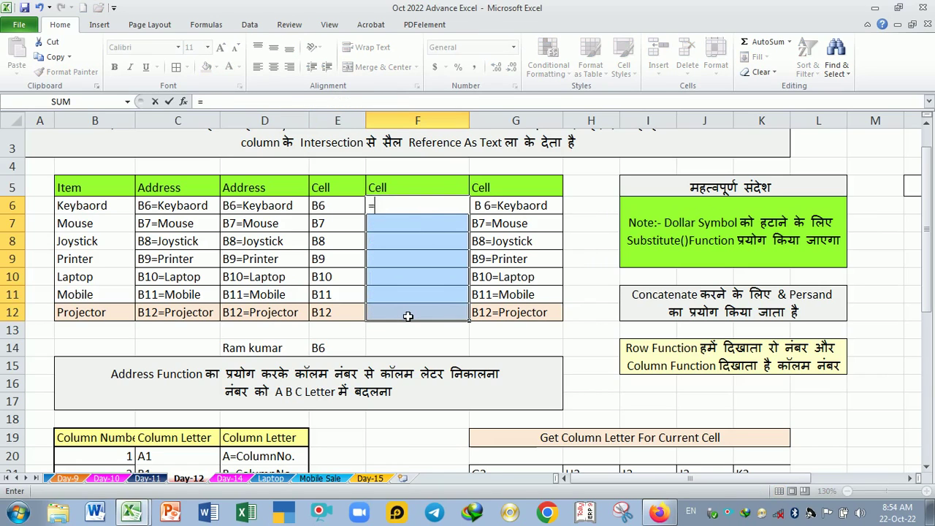
text(su)
key(Tab)
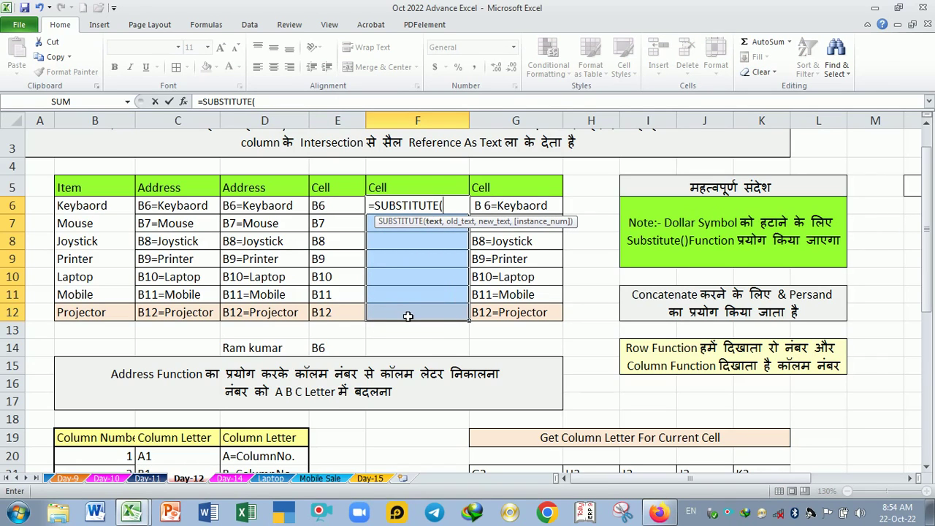
text(c)
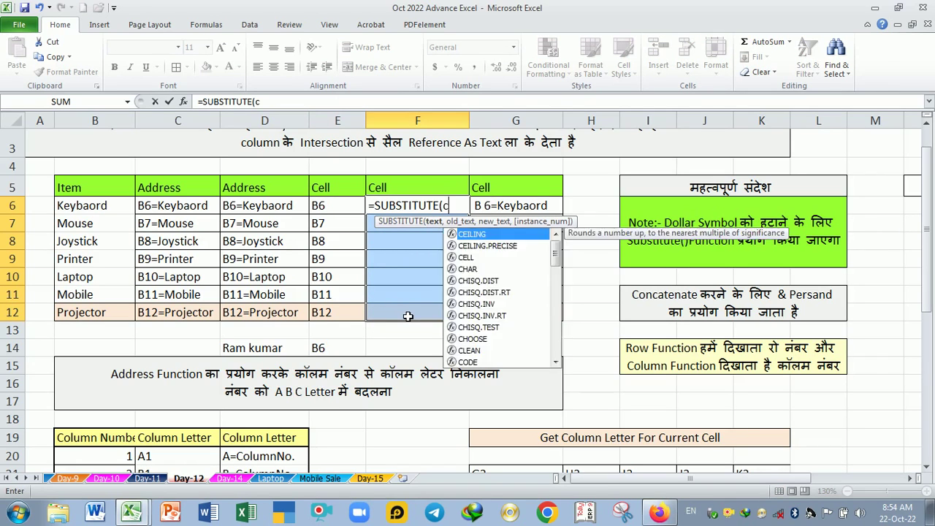
text(ell)
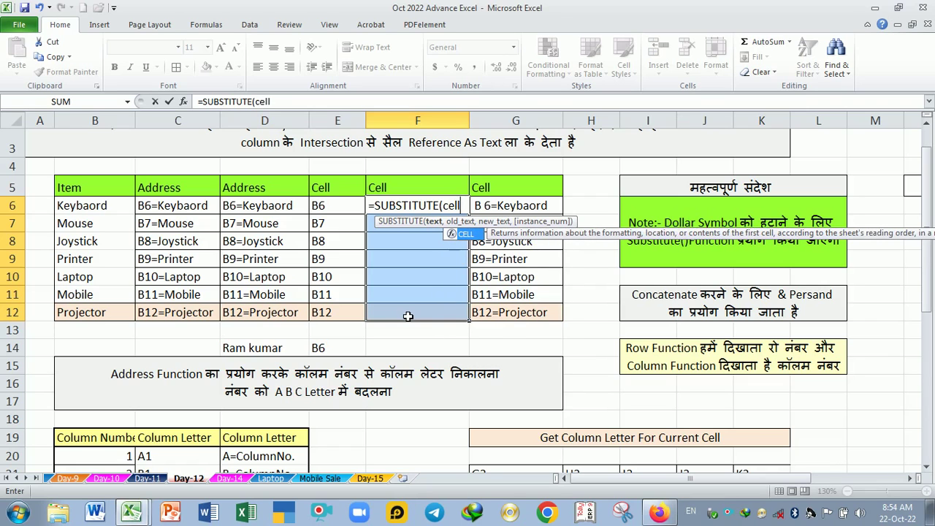
key(Tab)
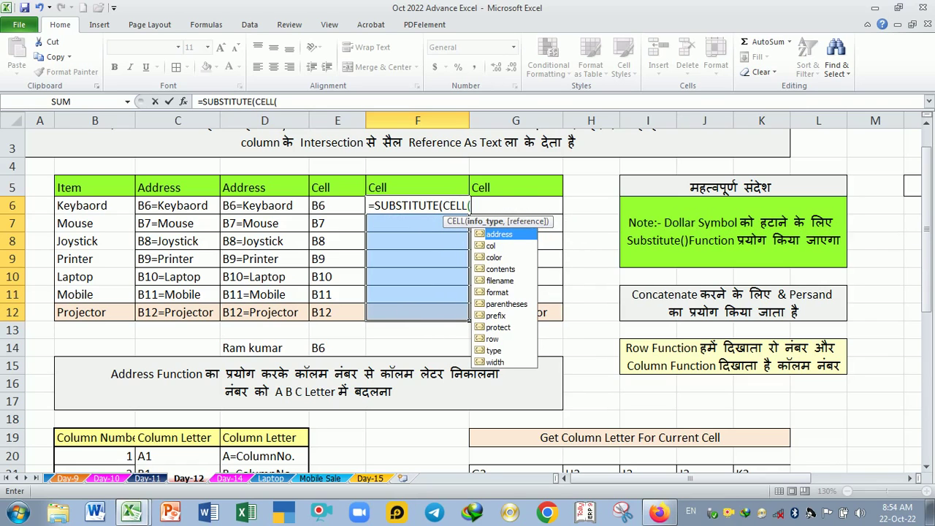
double_click(511, 233)
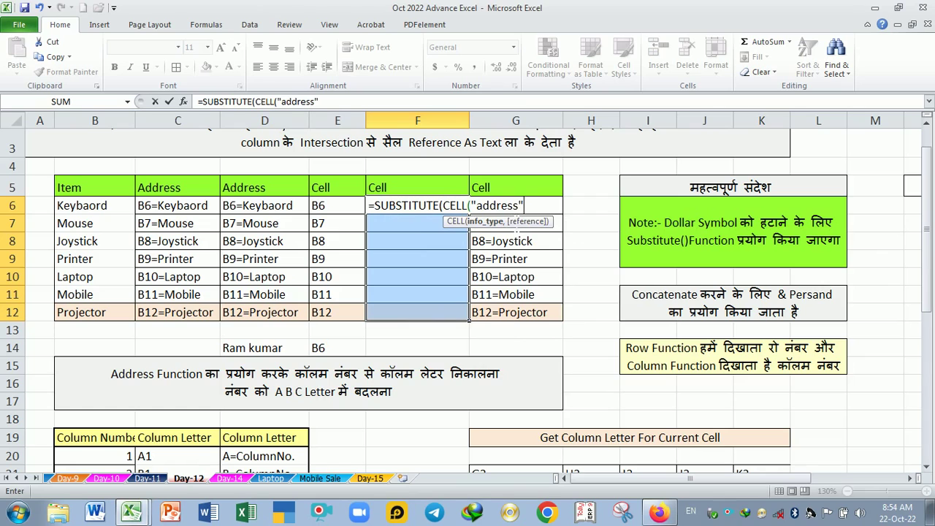
click(99, 220)
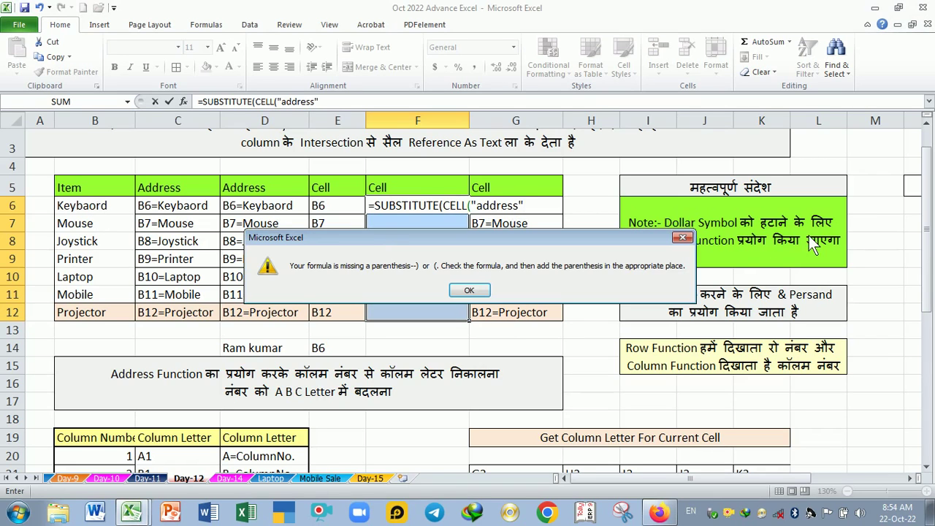
Step: Complete F6 as =SUBSTITUTE(CELL("address",B6),"$","")&"="&B6, showing B6=Keyboard
click(683, 238)
key(End)
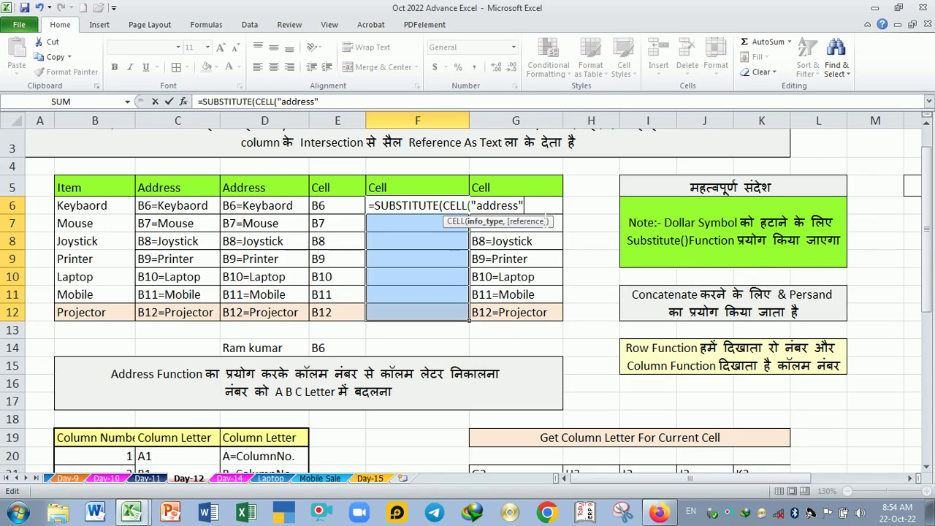
text(,)
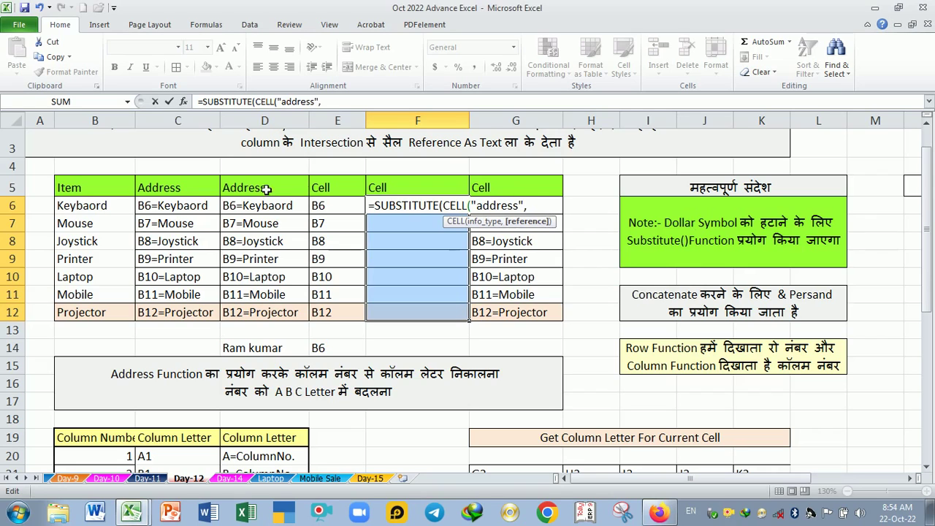
click(101, 213)
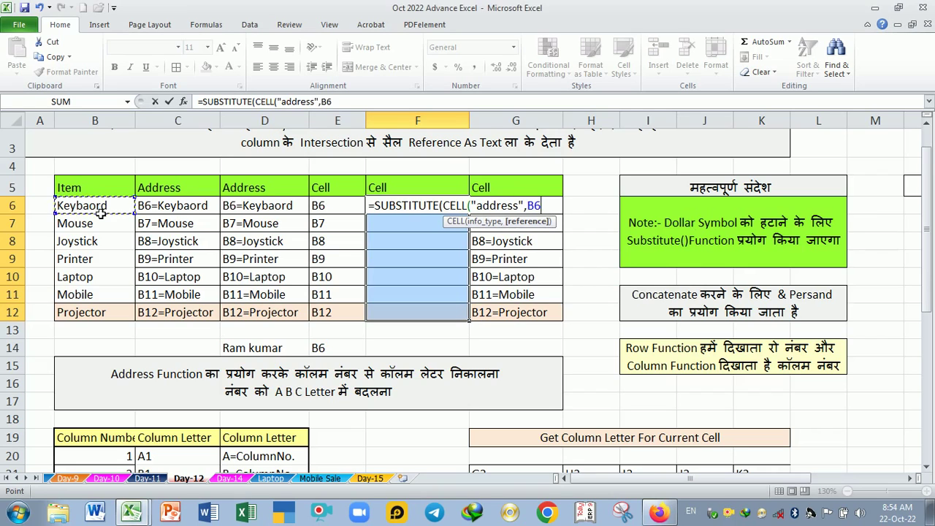
text())
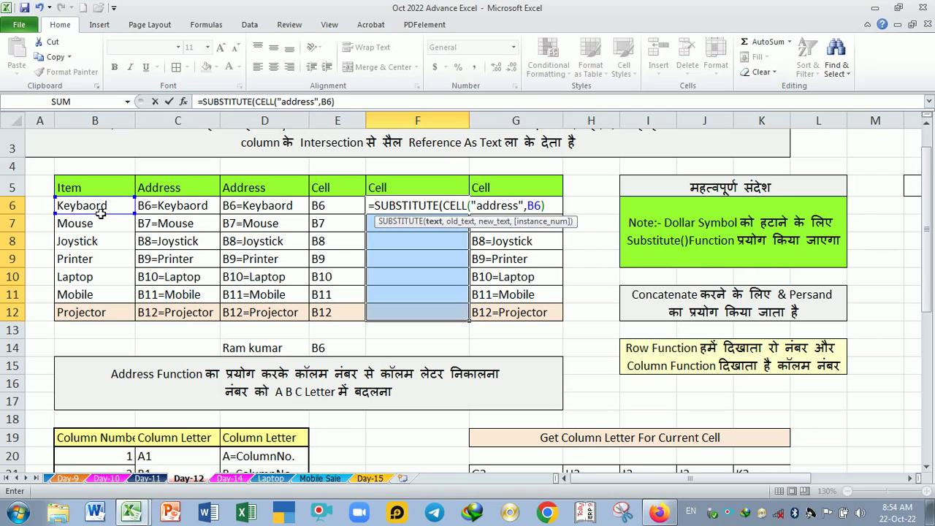
text(,")
text($")
text(,"")
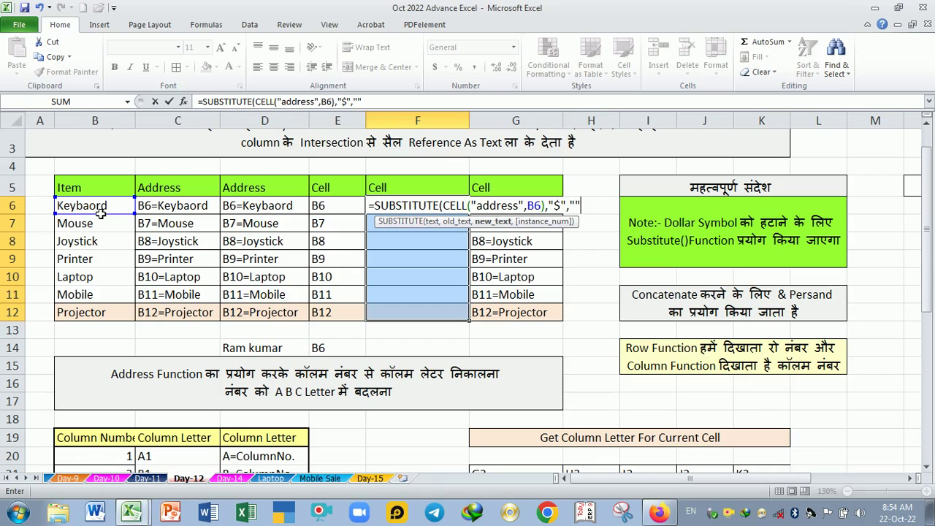
text())
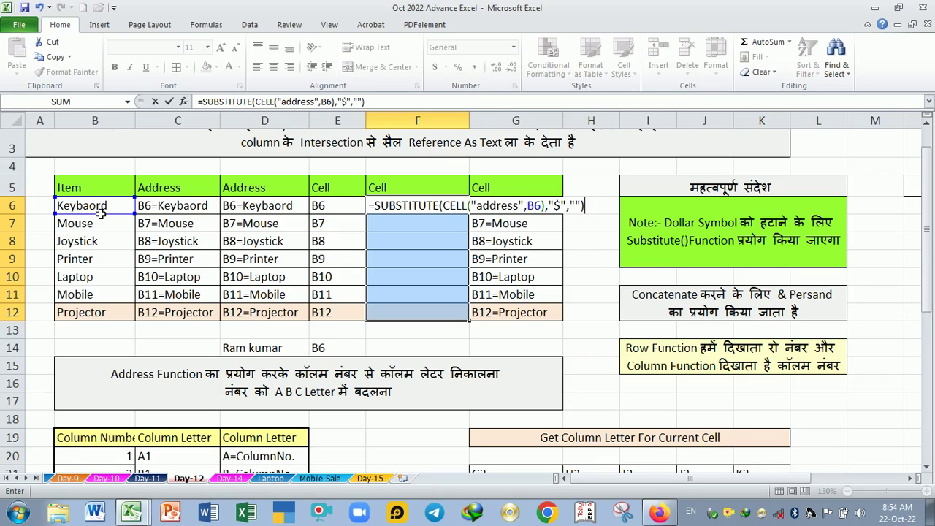
text(&)
text("-)
key(BackSpace)
text(="&)
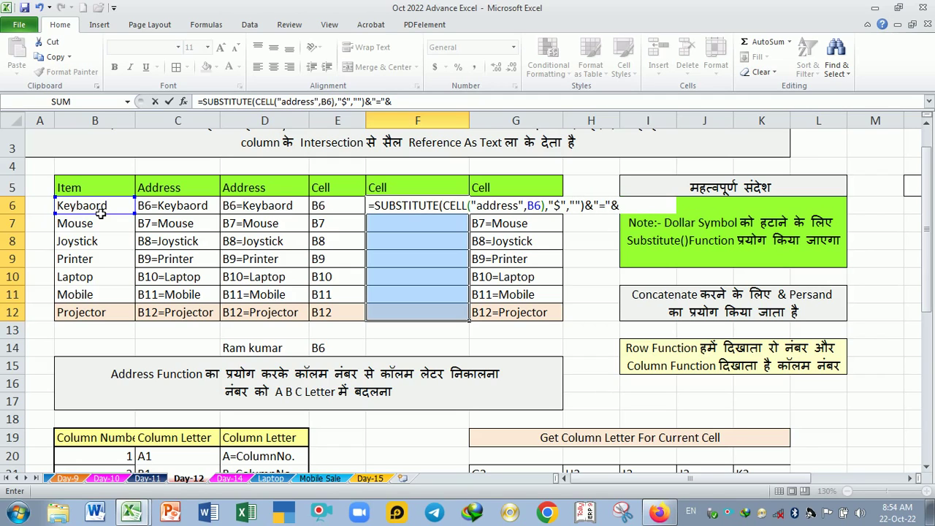
click(101, 213)
key(Return)
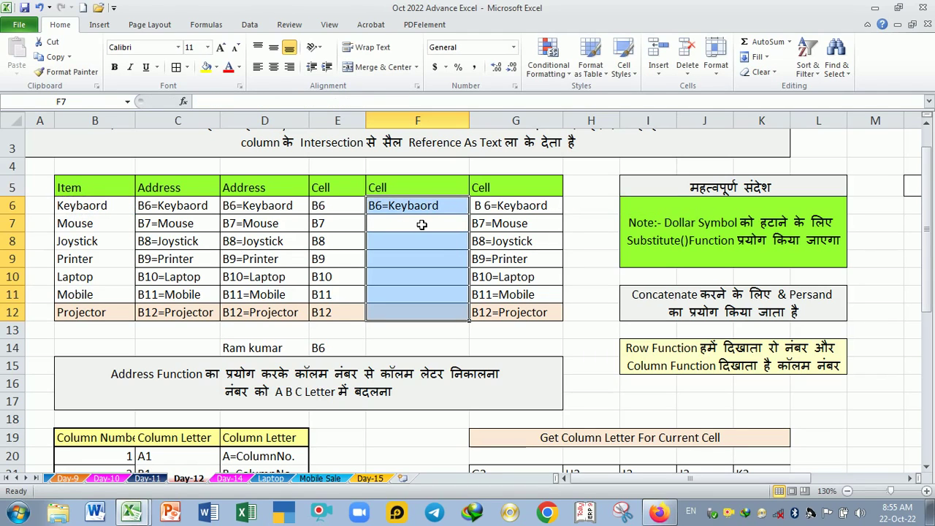
Step: Fill the label formula into F6:F12, giving B6=Keyboard through B12=Projector
drag(418, 205, 417, 314)
key(F2)
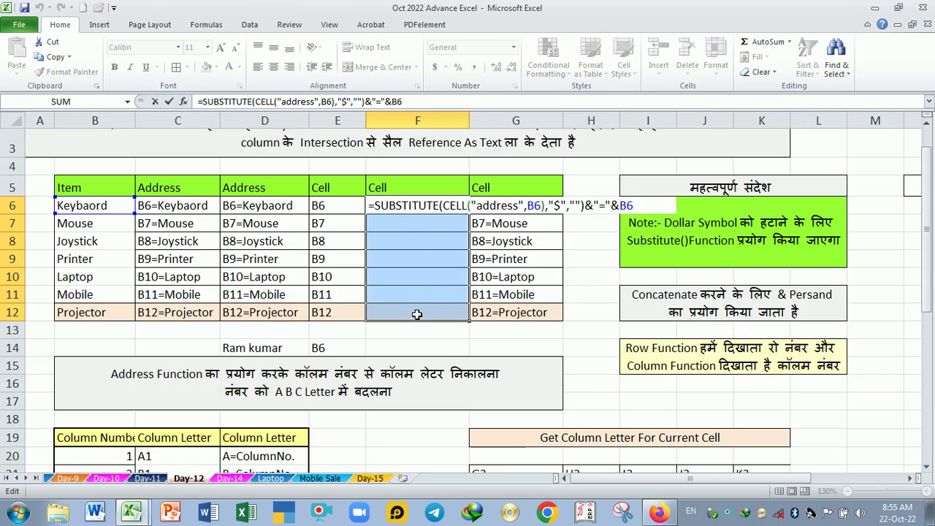
key(ctrl+Return)
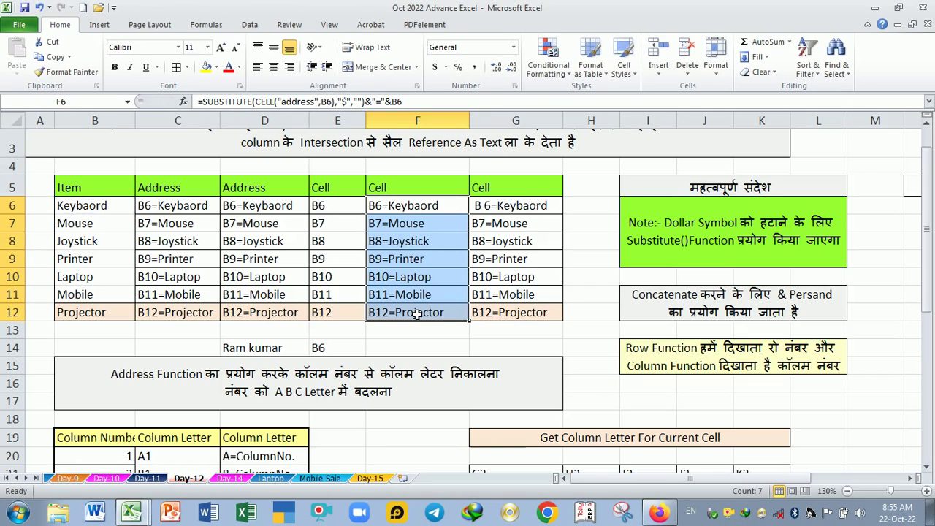
click(432, 334)
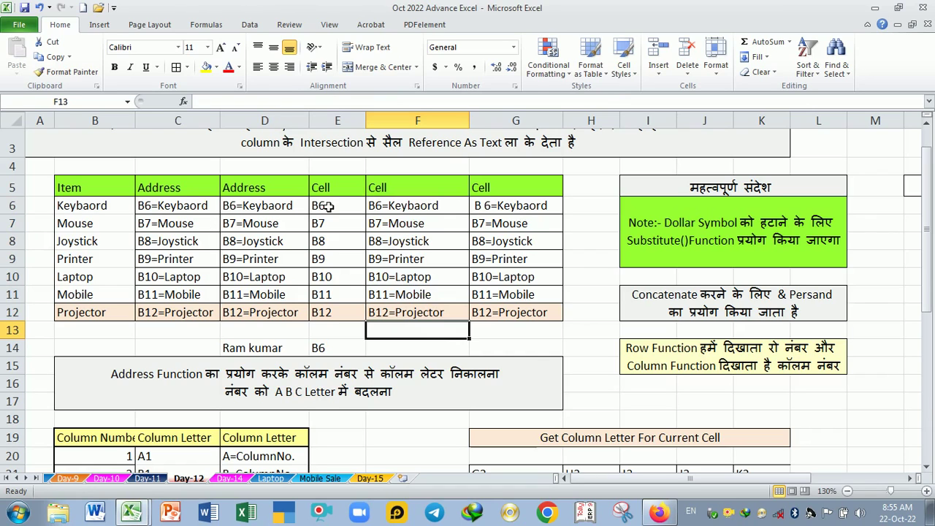
double_click(411, 206)
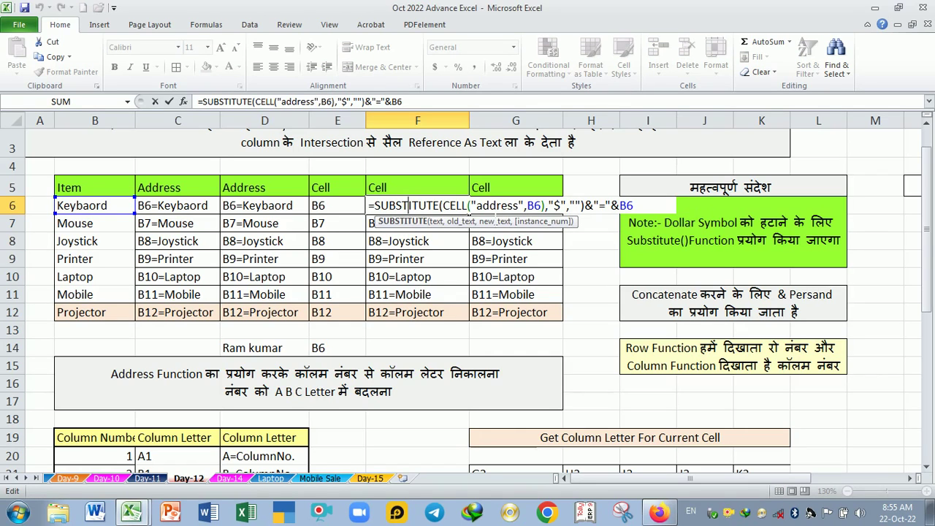
key(Return)
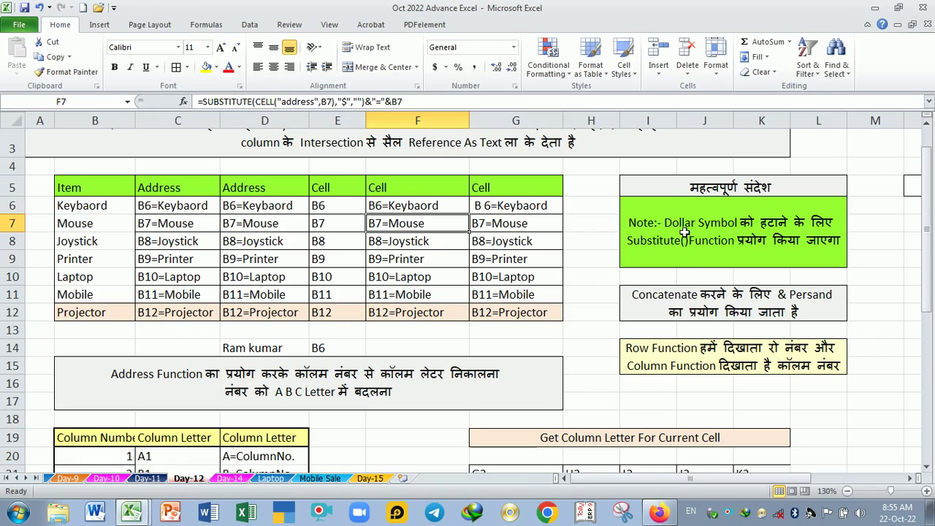
click(683, 243)
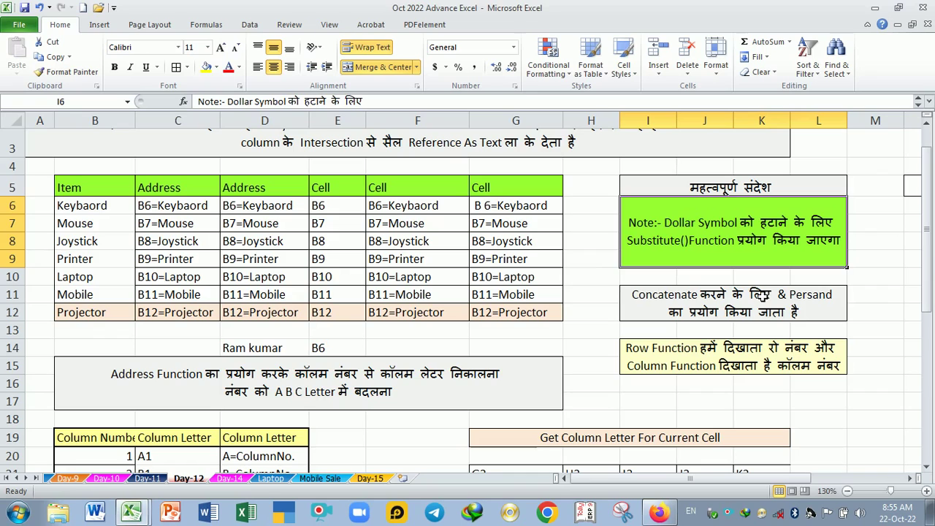
click(763, 297)
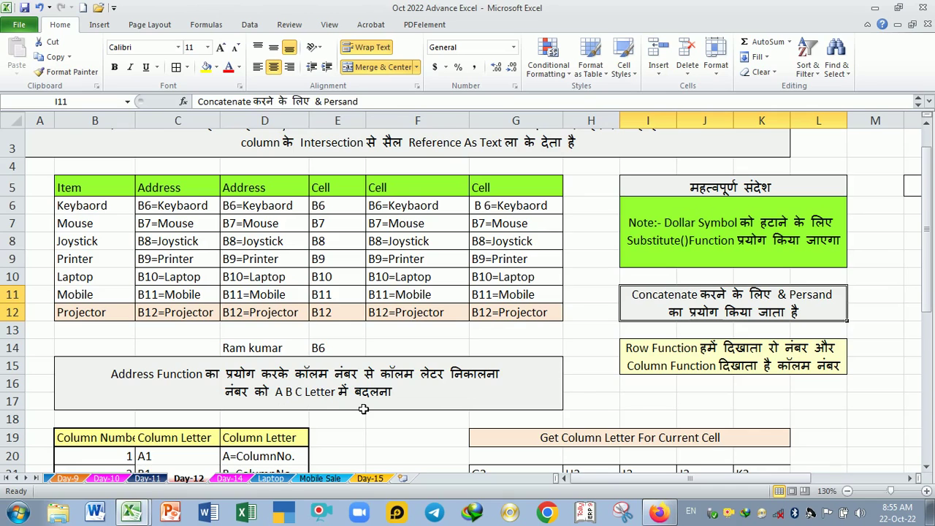
Step: Delete the old letters in C20:C27 and then in D20:D27
scroll(363, 410, down, 1)
scroll(364, 399, down, 1)
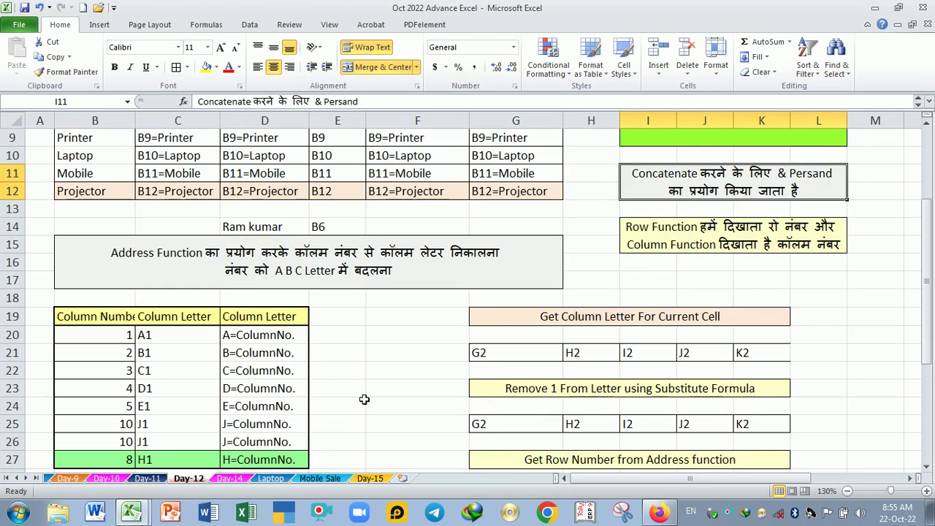
scroll(364, 399, down, 1)
drag(174, 286, 201, 414)
key(Delete)
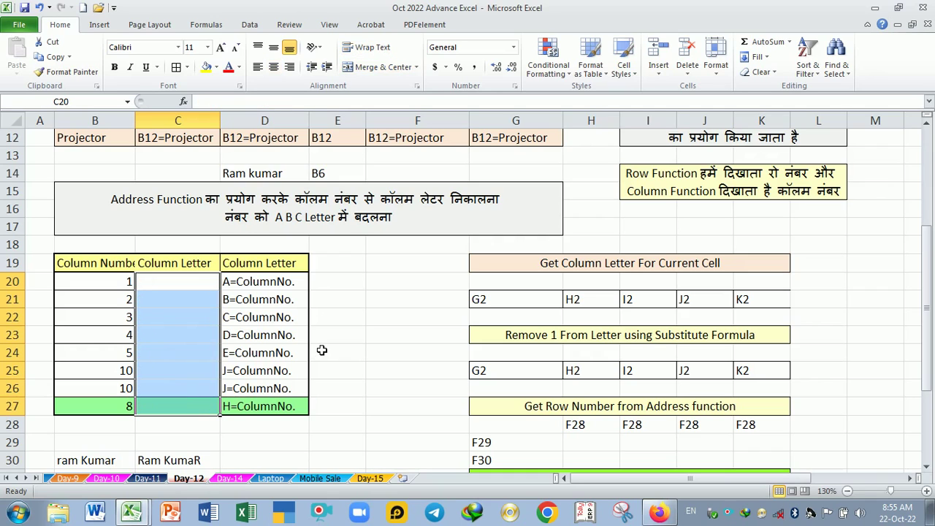
drag(268, 288, 273, 406)
key(Delete)
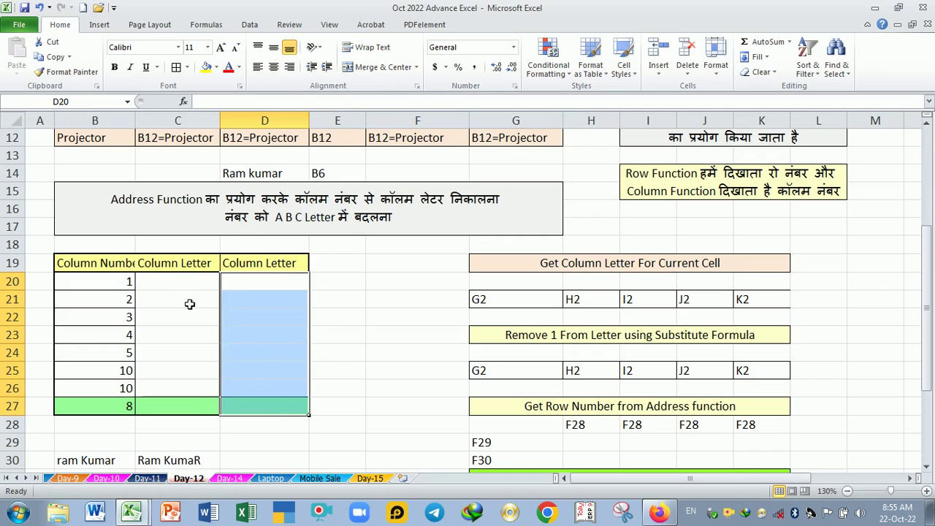
Step: Check the column number in B20, then return to cell C20
click(163, 285)
click(107, 284)
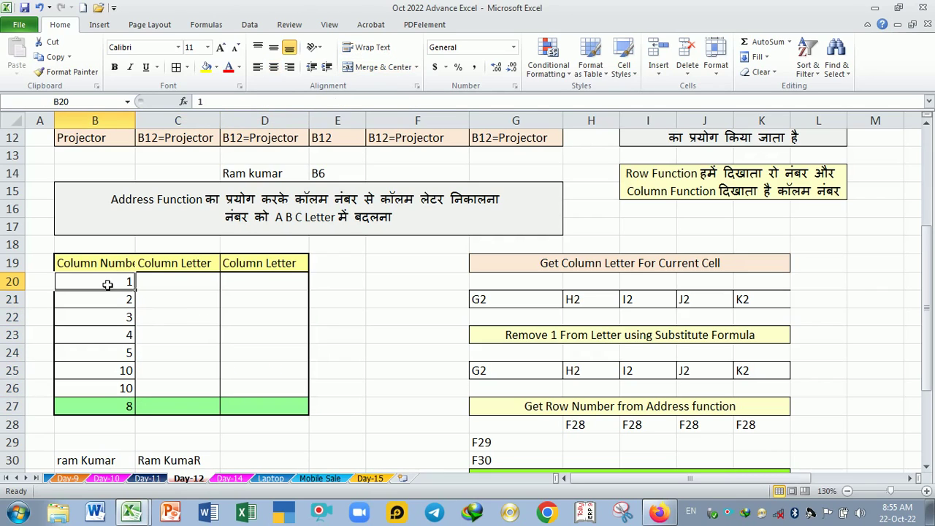
click(52, 136)
click(95, 133)
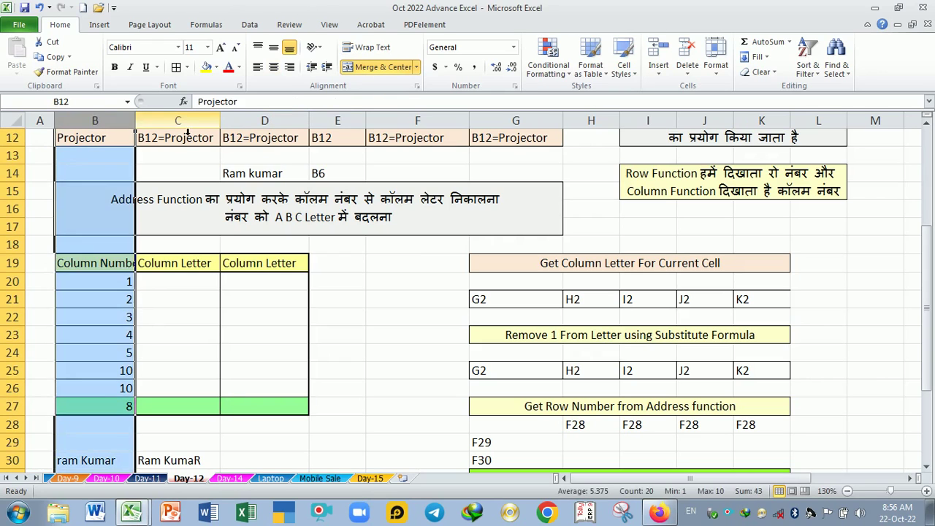
click(176, 133)
click(157, 290)
click(124, 285)
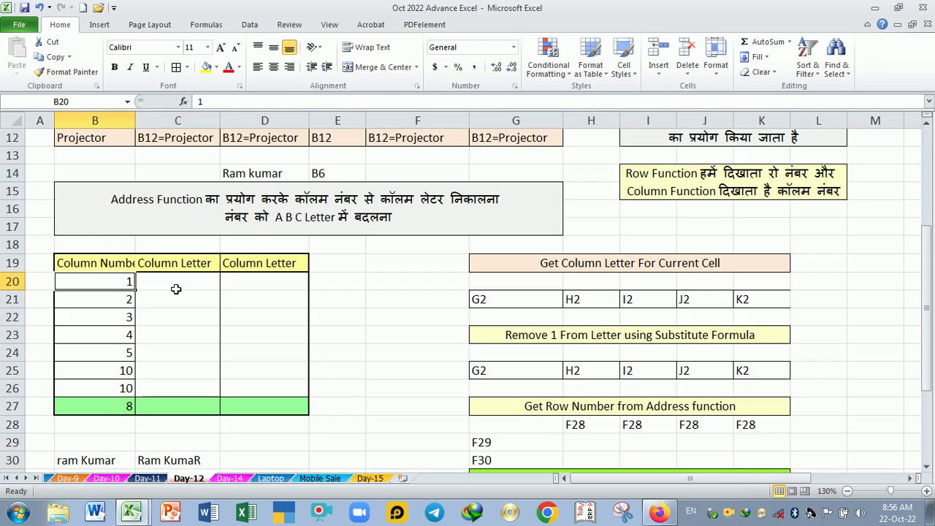
click(176, 289)
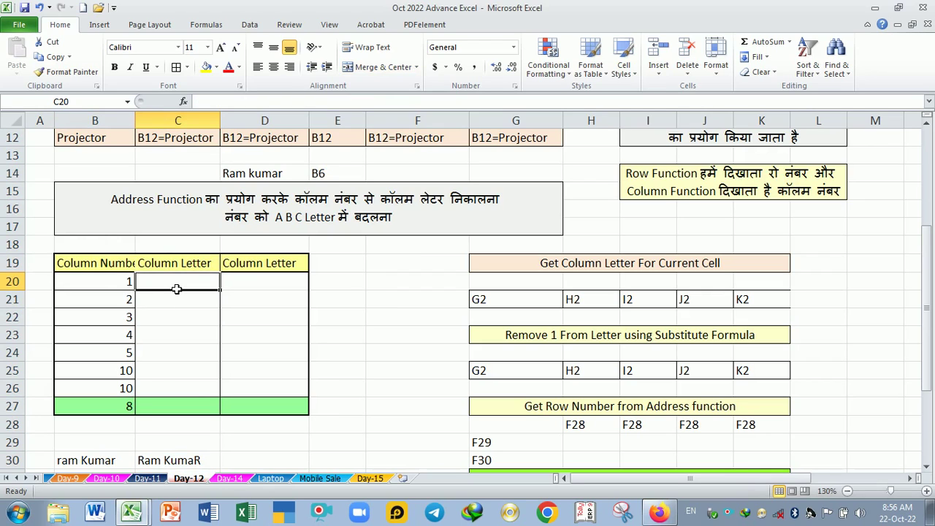
Step: Enter =ADDRESS(2,COLUMN(B20),4,1) in C20, which displays B2
text(=a)
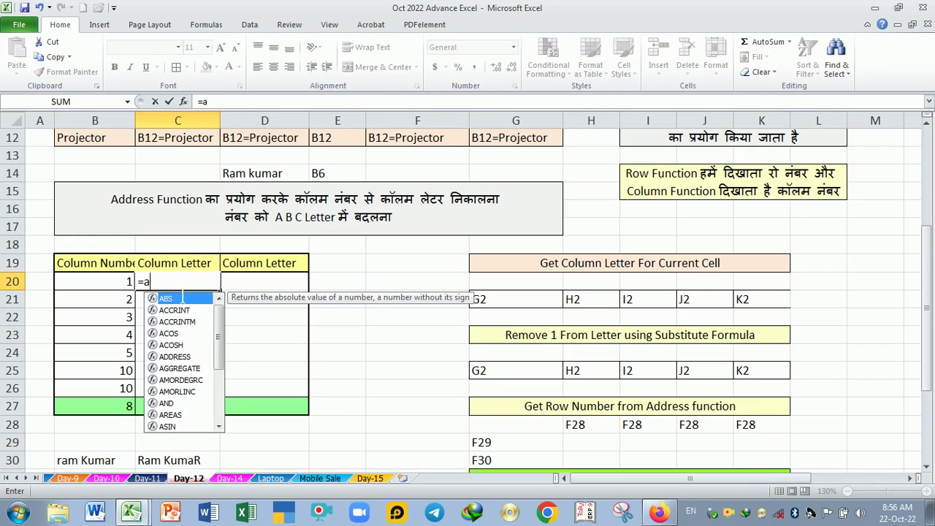
text(d)
key(Tab)
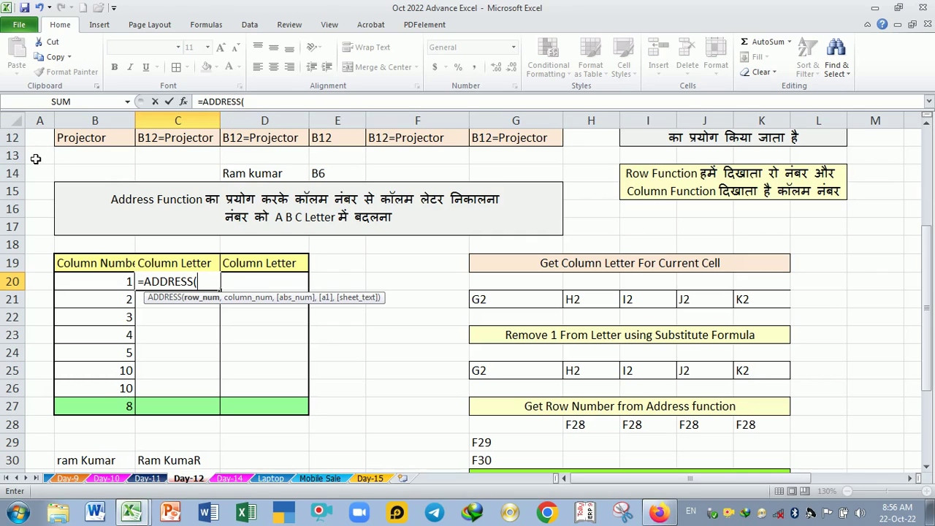
text(2,)
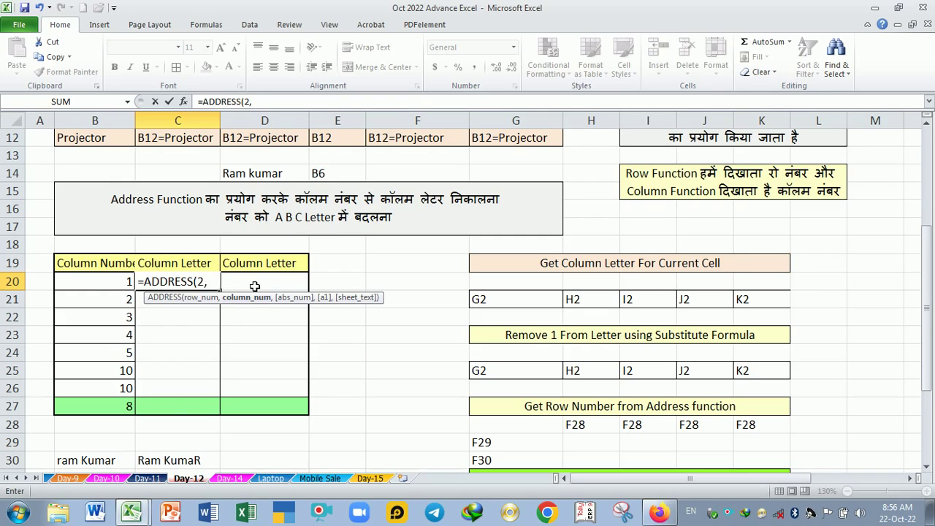
text(column)
key(Tab)
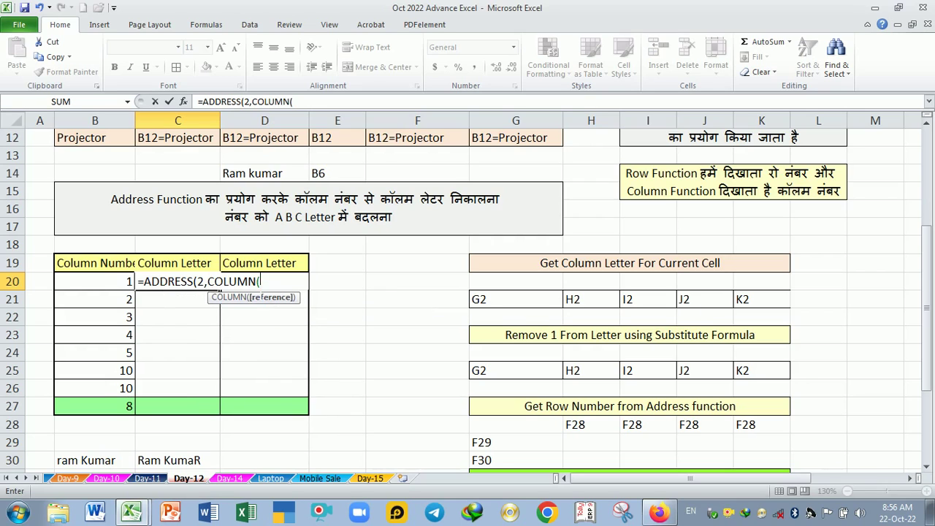
click(107, 290)
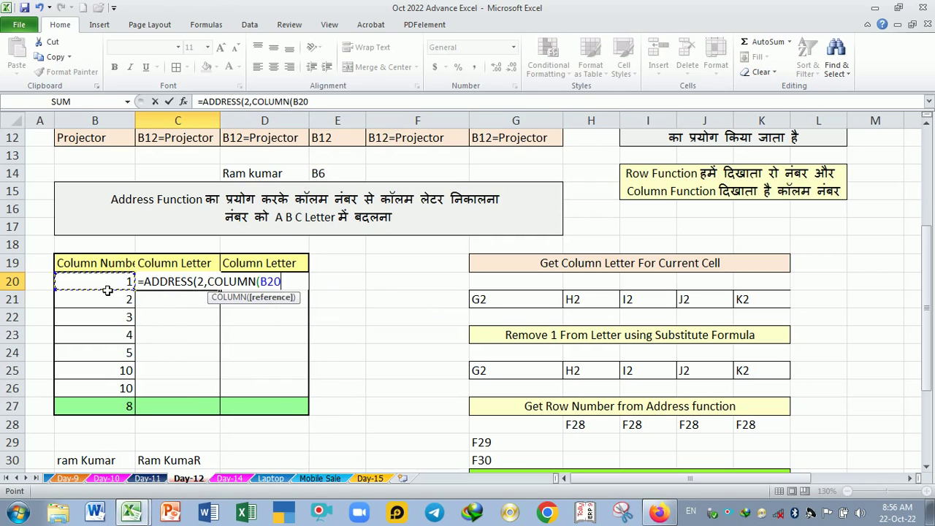
text())
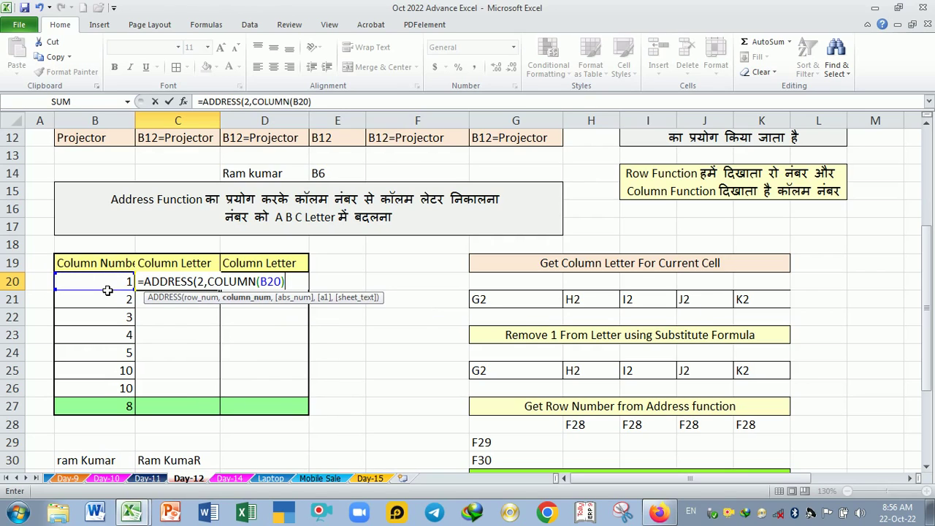
text(,4)
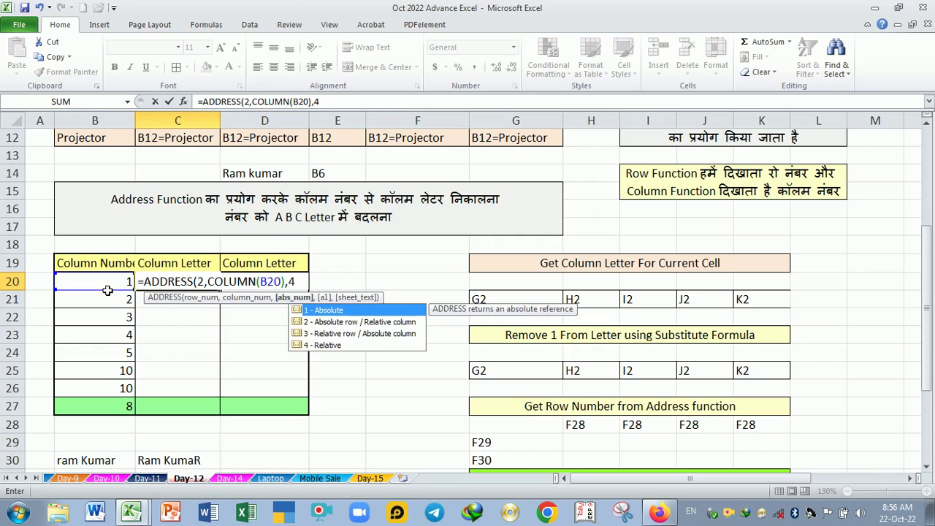
text(,1)
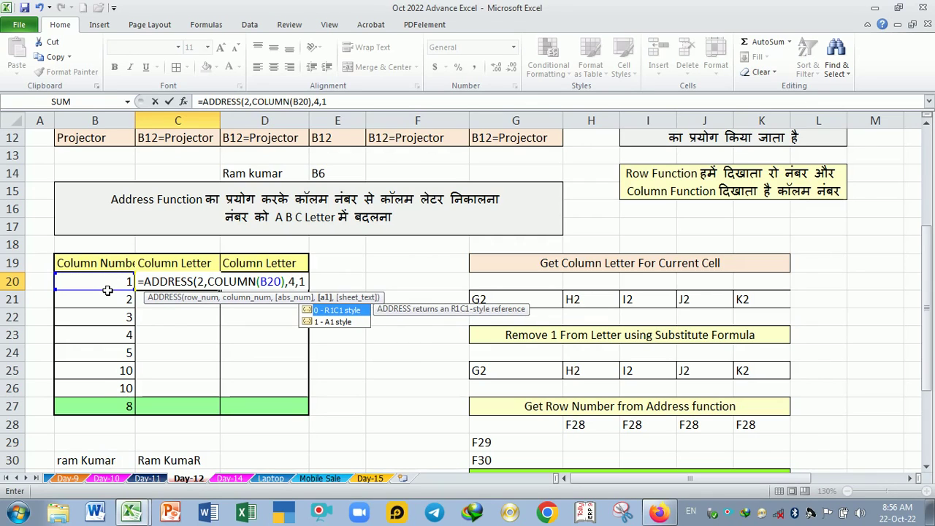
key(Return)
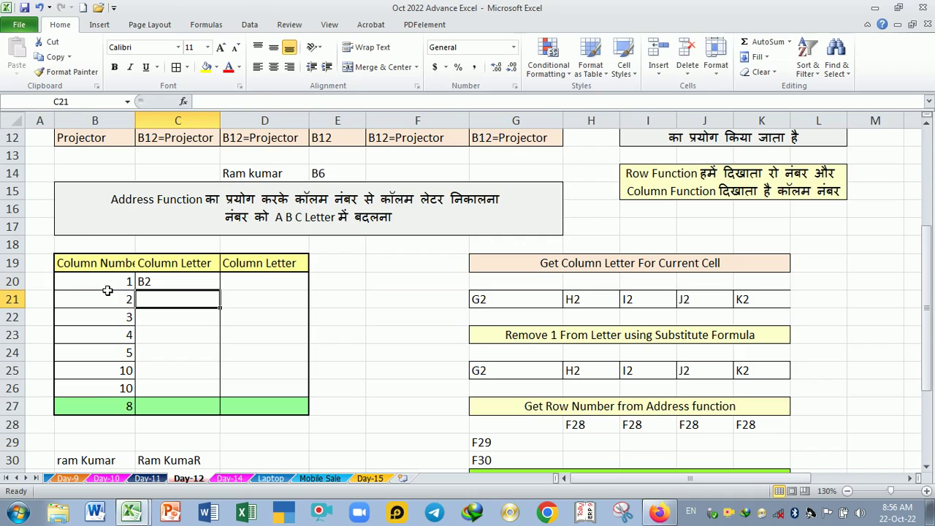
Step: Fill C20's ADDRESS formula down to C26
click(164, 287)
drag(219, 290, 219, 395)
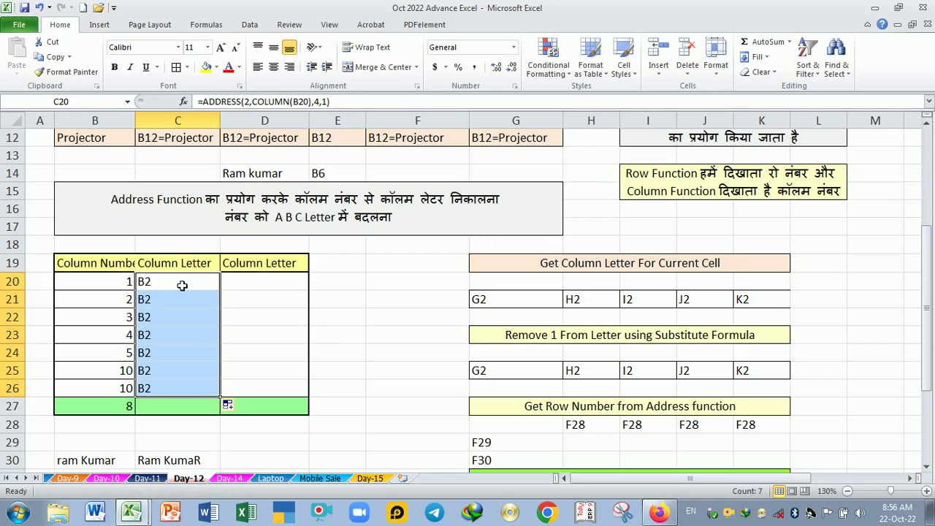
drag(182, 285, 184, 391)
Step: Make the reference $B$20, refill the formula down to C26, and select C20:C26
double_click(175, 287)
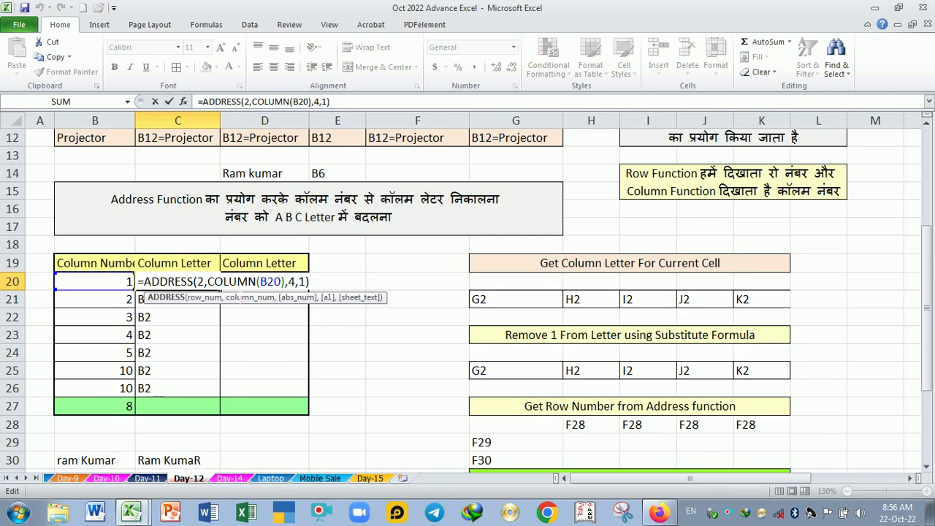
click(267, 282)
key(Return)
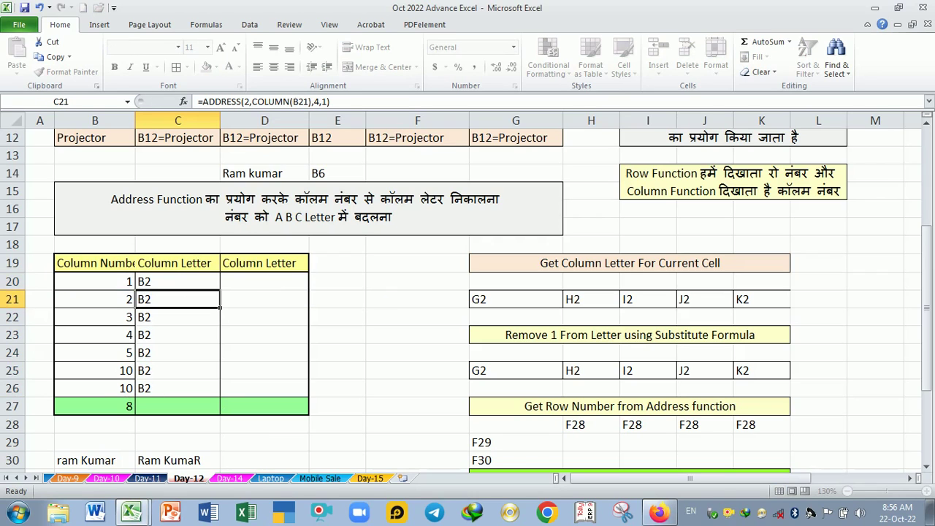
key(Up)
key(Up)
key(Down)
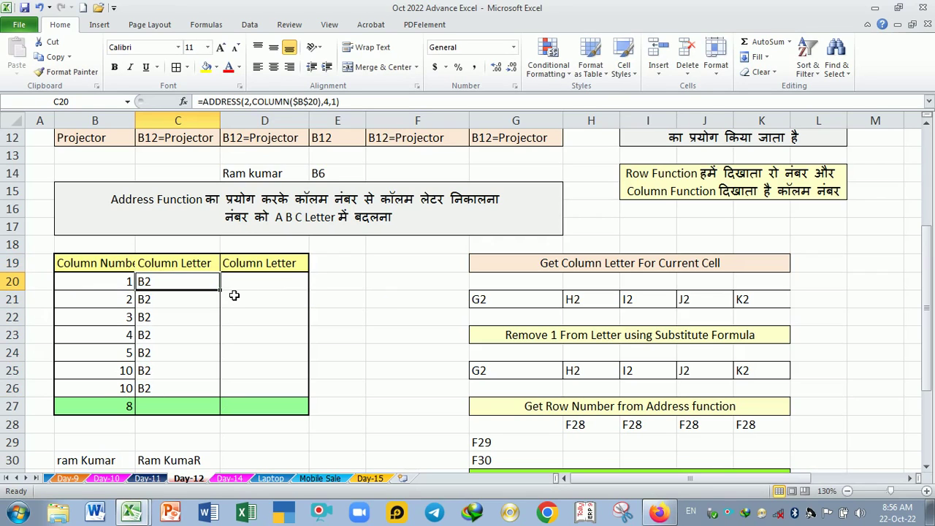
drag(221, 290, 219, 391)
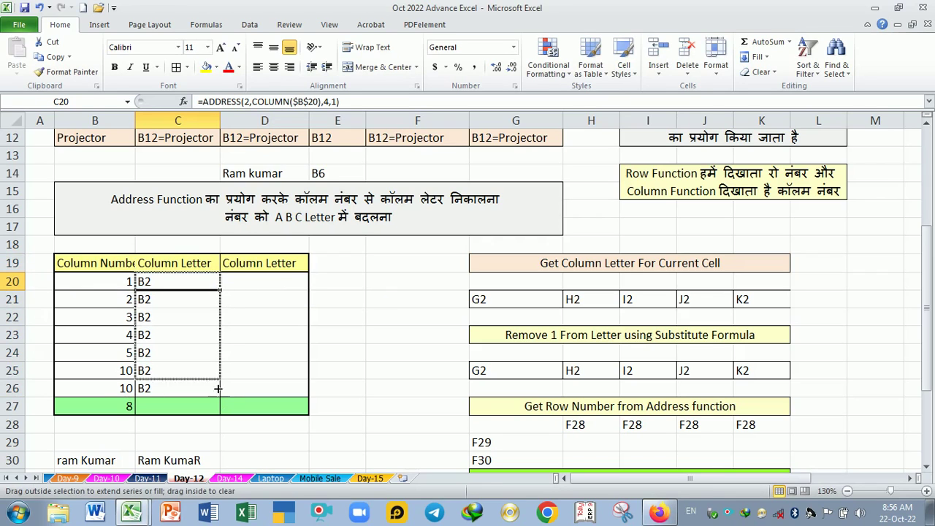
click(213, 346)
scroll(213, 345, up, 1)
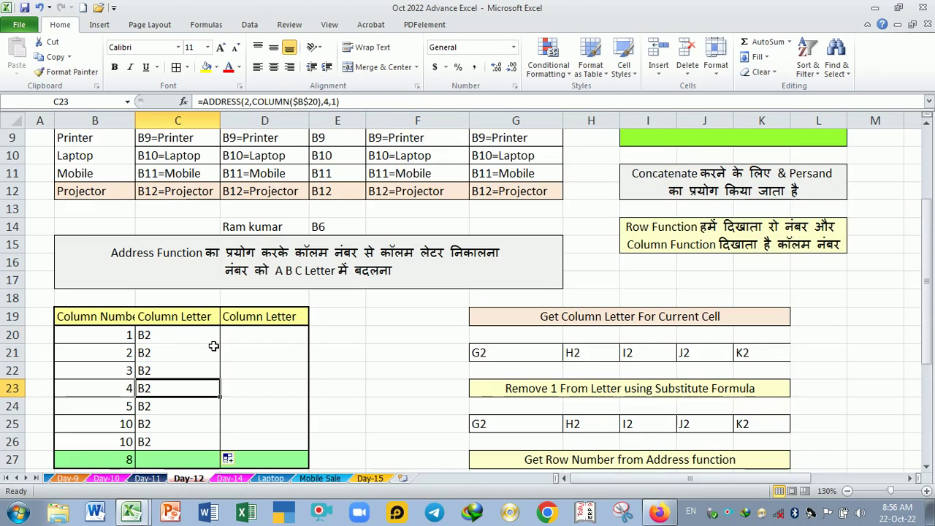
scroll(213, 343, down, 1)
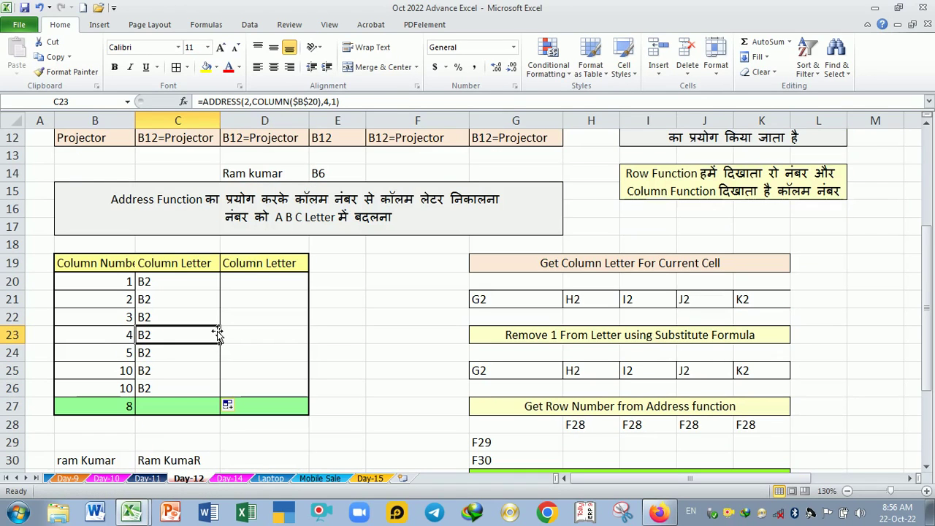
drag(183, 281, 191, 392)
Step: Clear C20:C26 and enter =ADDRESS(1,COLUMN(B20),4,1) in C20
key(Delete)
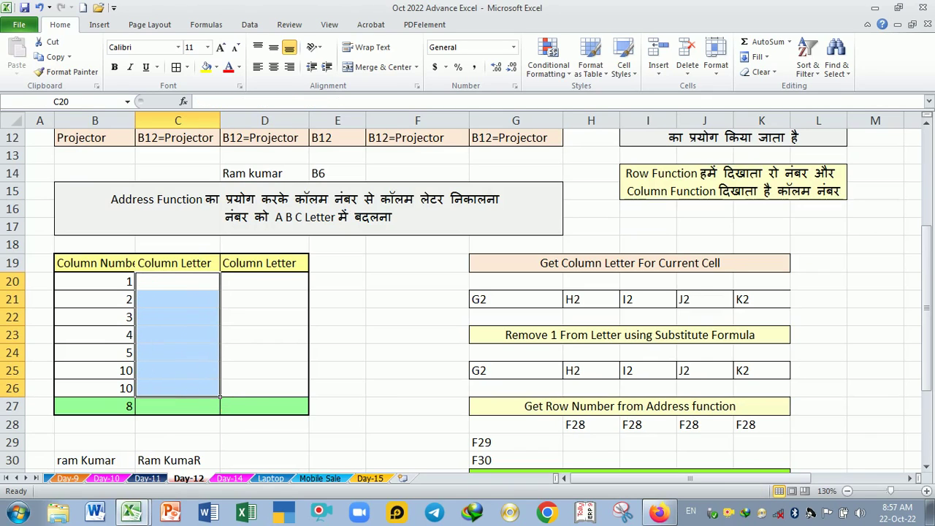
click(190, 290)
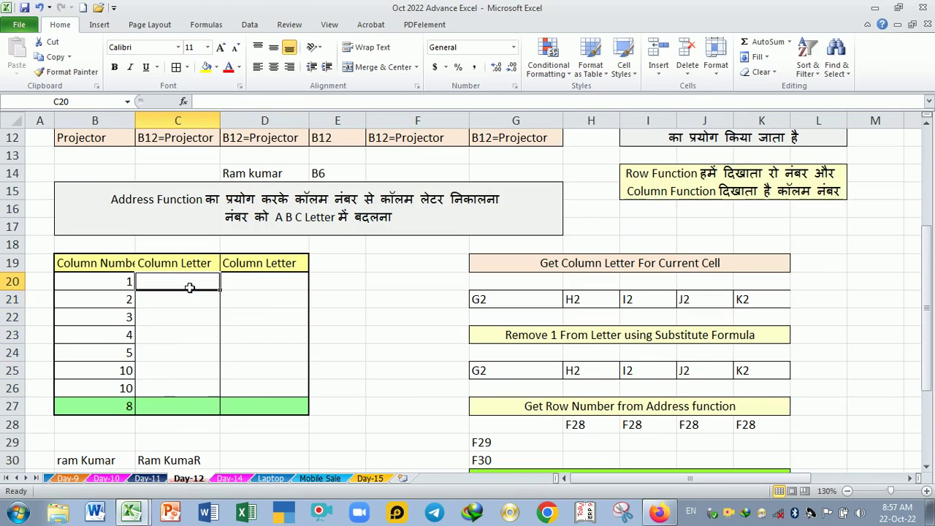
text(=add)
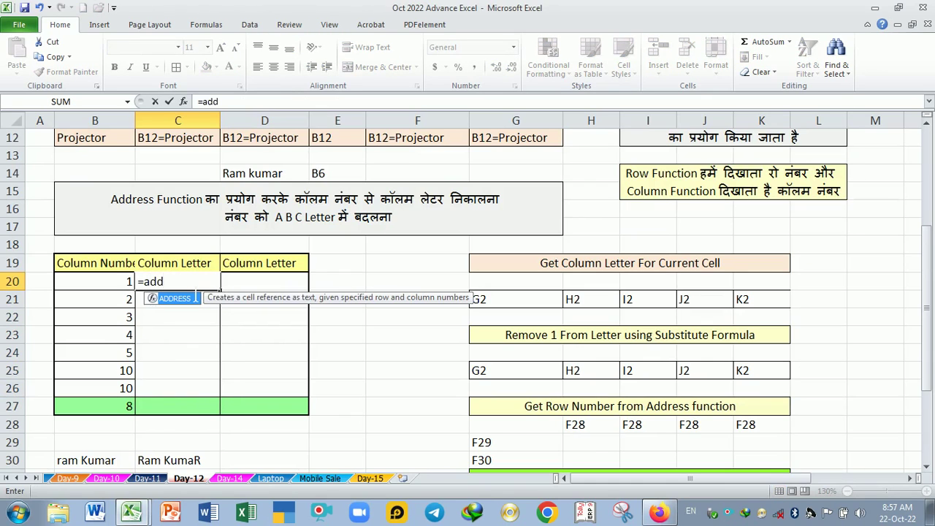
key(Tab)
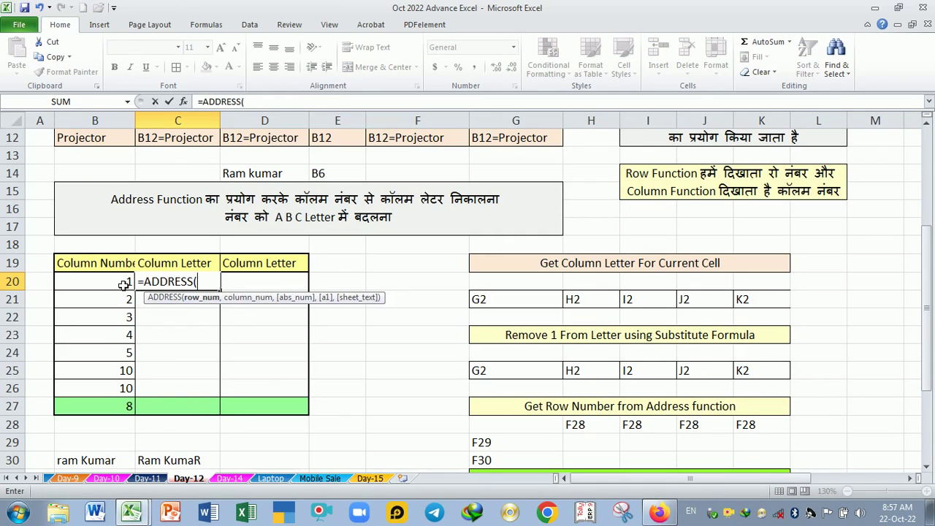
click(124, 285)
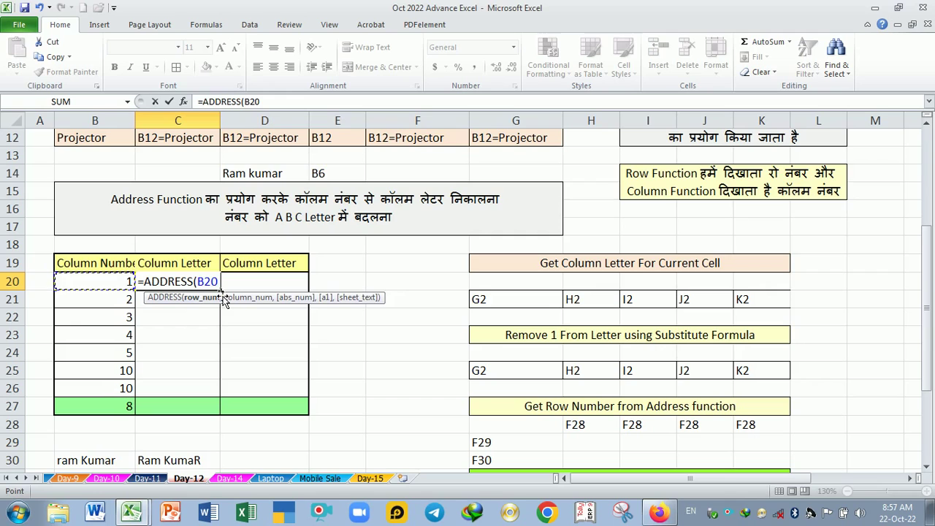
key(BackSpace)
key(BackSpace)
key(BackSpace)
text(1)
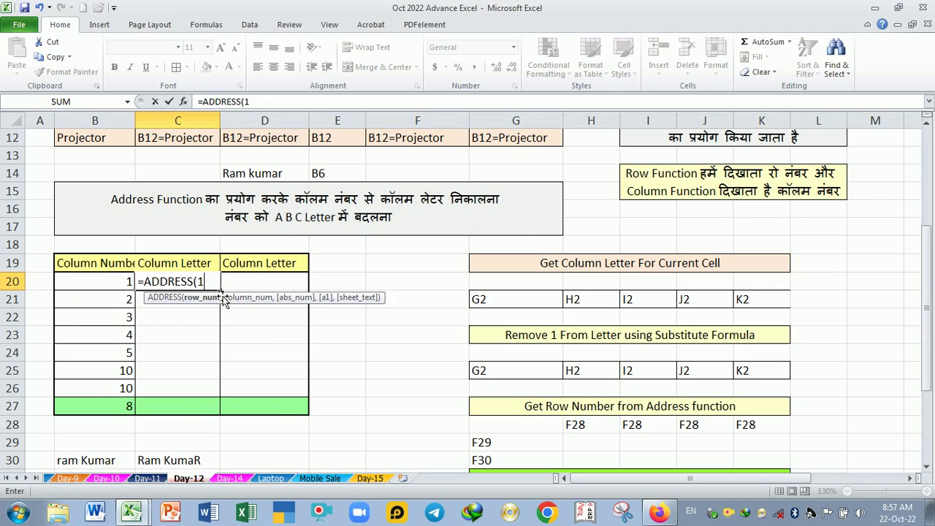
text(,col)
key(Tab)
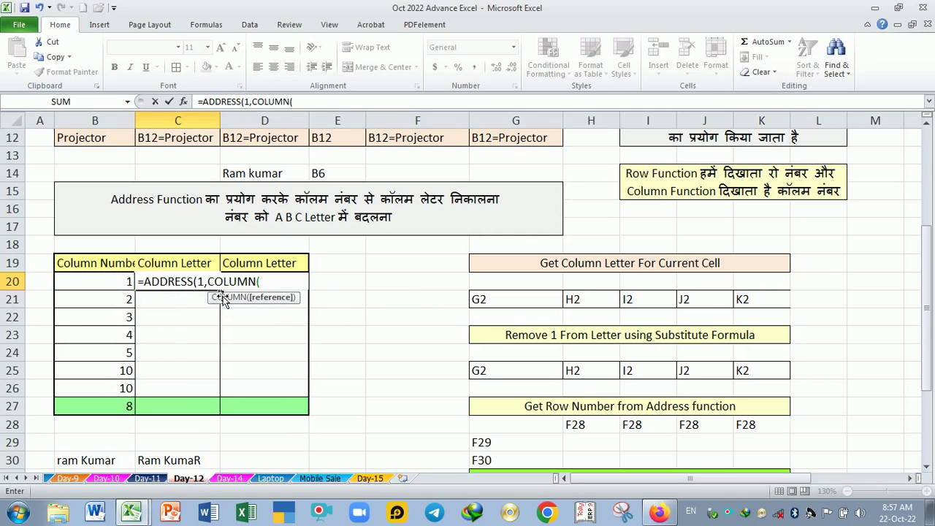
text(),)
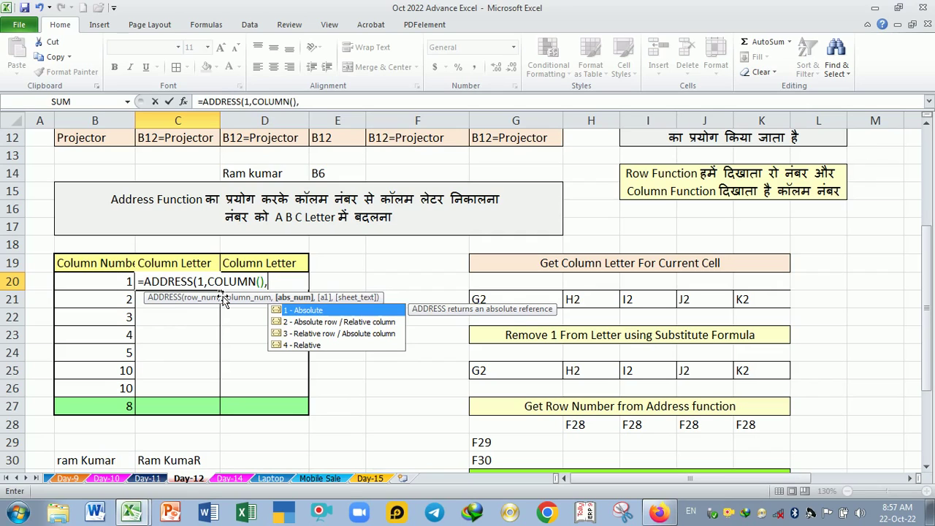
key(BackSpace)
key(BackSpace)
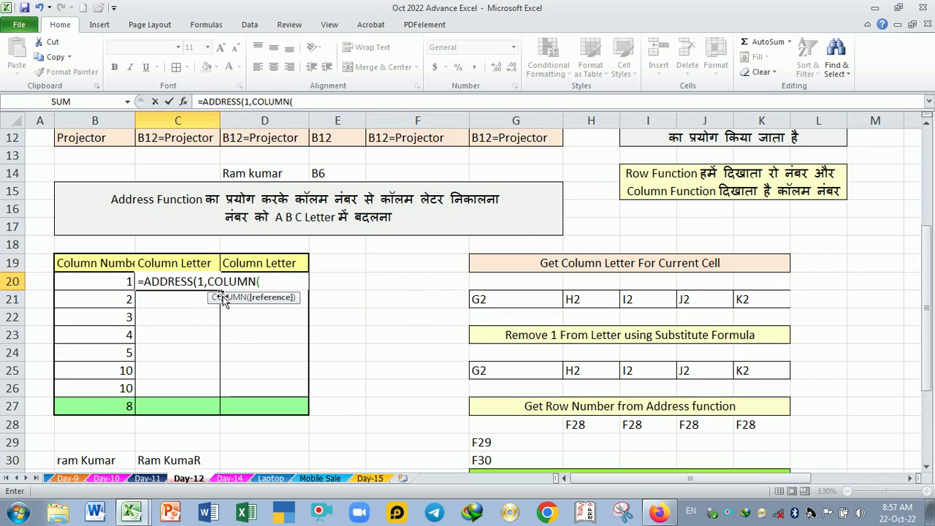
click(121, 285)
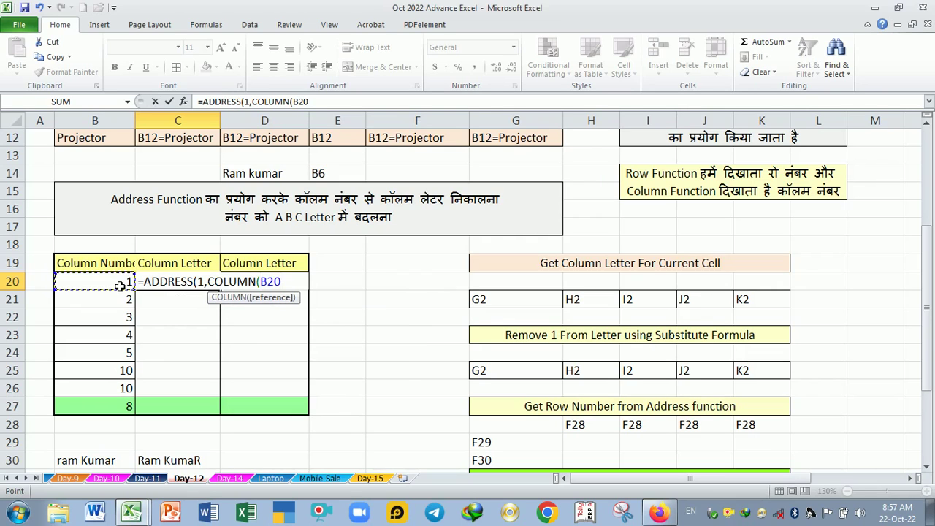
text(),)
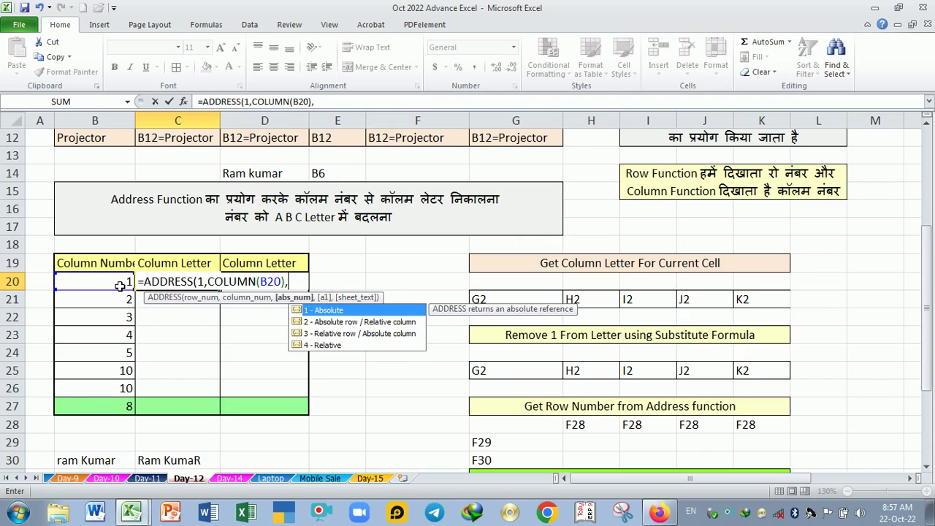
text(4,)
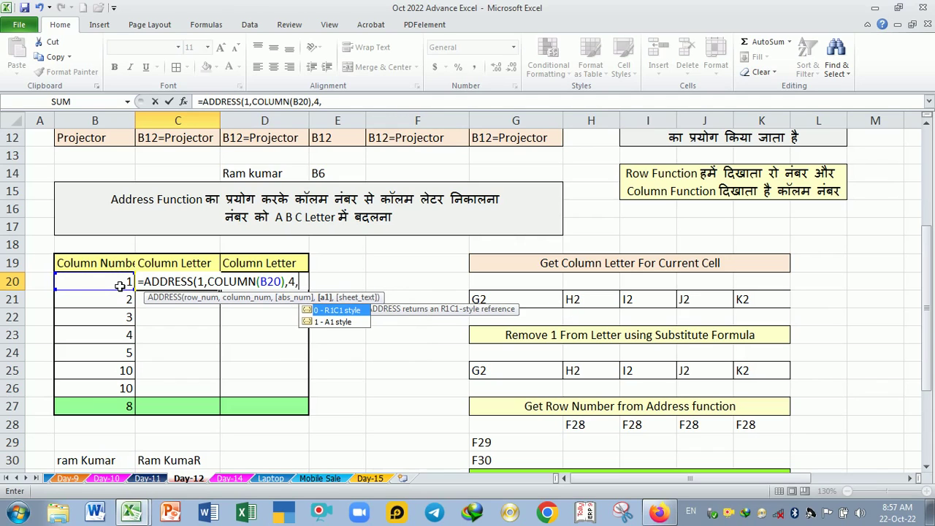
text(1)
key(Return)
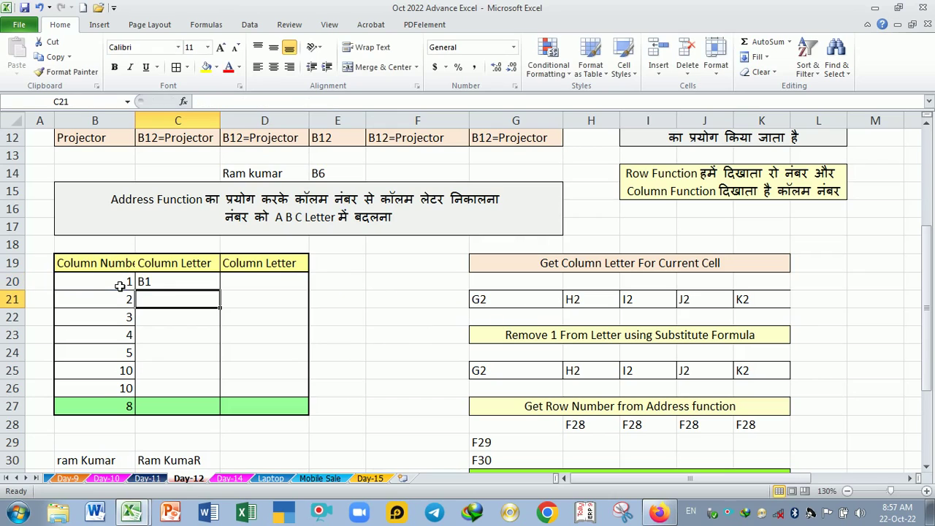
Step: Compare C20's formula with the cells in the row below
click(161, 285)
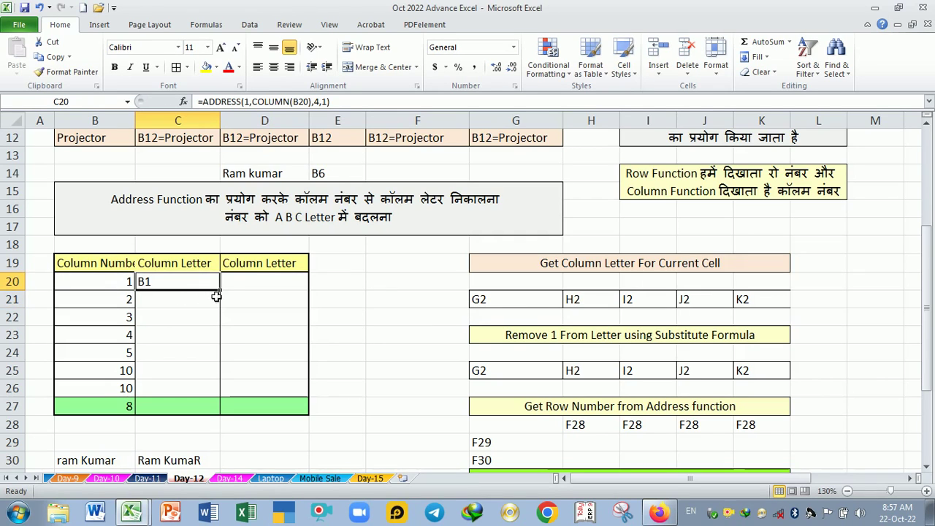
click(159, 309)
click(167, 282)
click(165, 306)
click(168, 287)
click(176, 307)
click(173, 287)
click(183, 307)
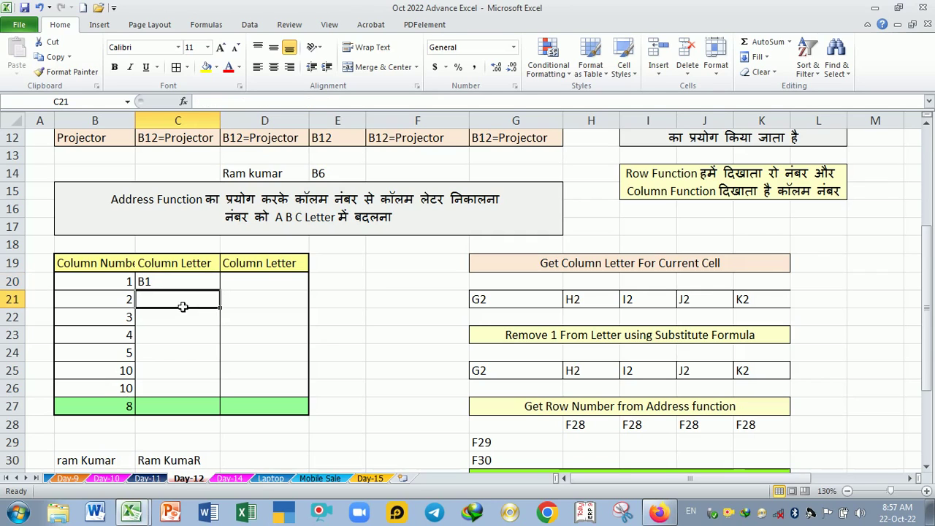
click(129, 308)
click(176, 284)
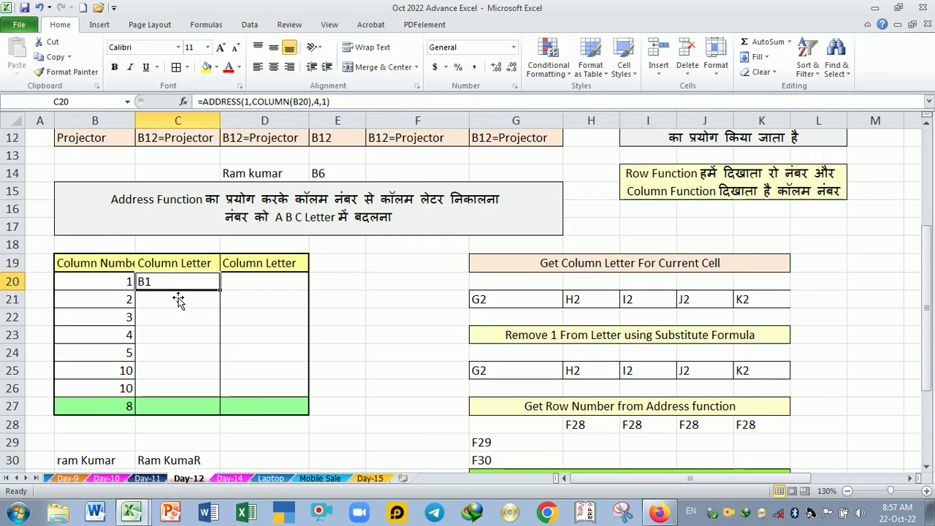
Step: Fill the C20 ADDRESS formula down to C27
scroll(179, 301, up, 1)
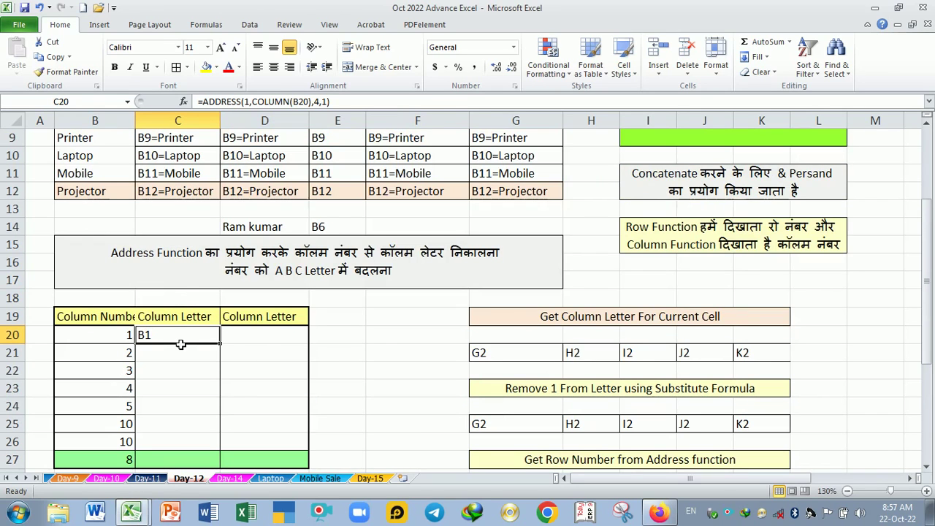
key(F2)
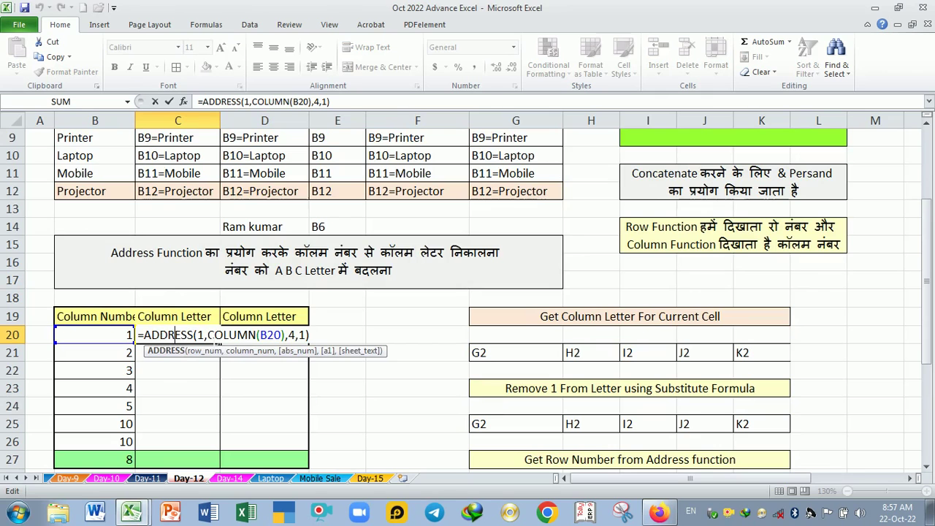
scroll(188, 378, up, 3)
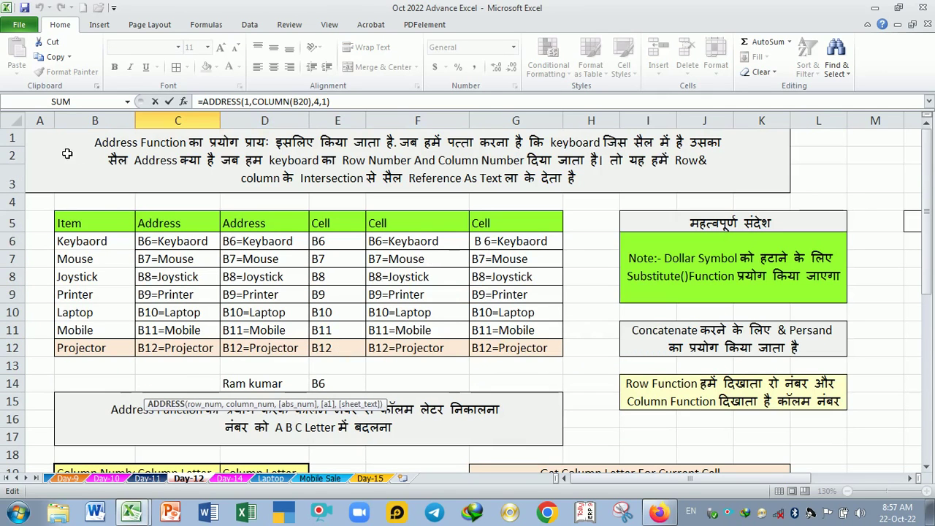
scroll(65, 298, down, 4)
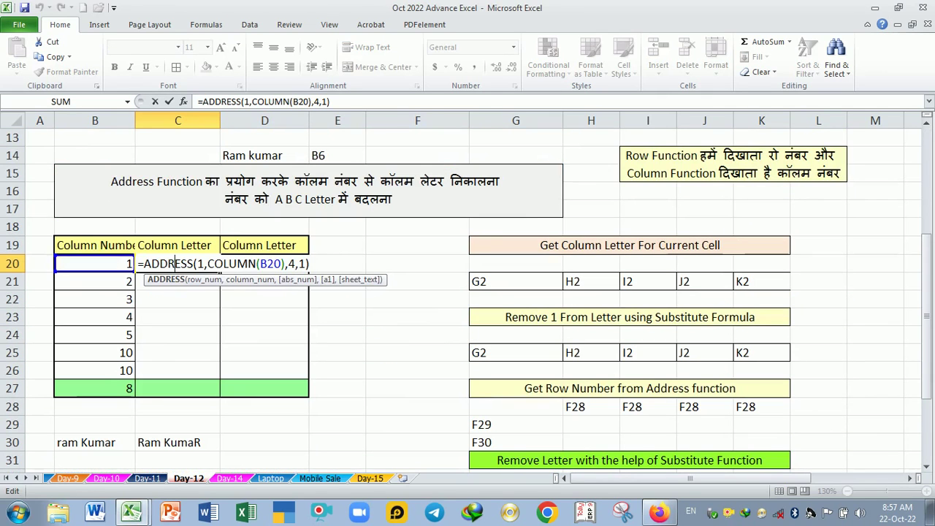
key(Return)
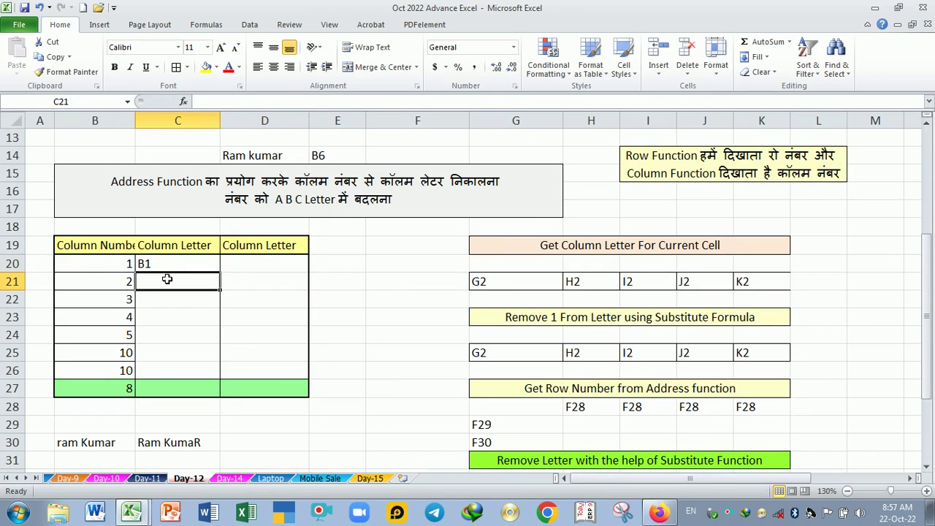
click(191, 270)
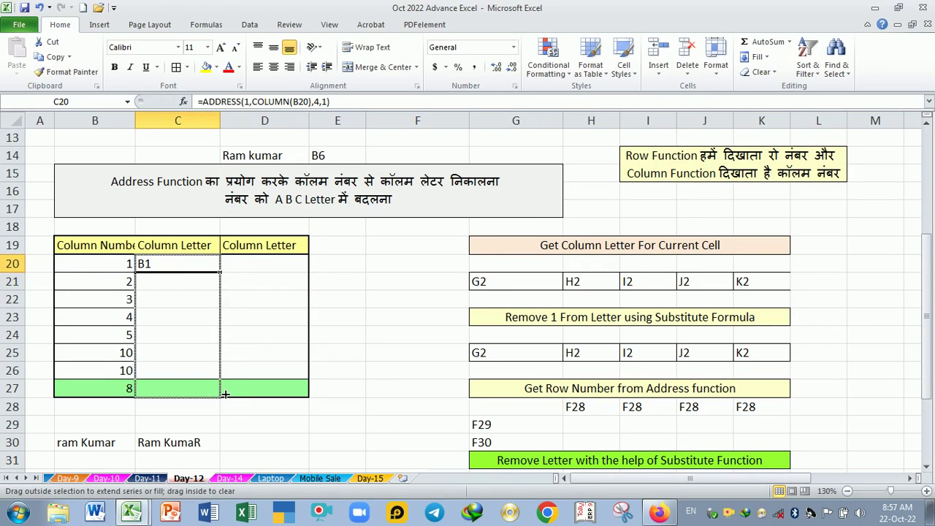
drag(224, 279, 226, 394)
click(183, 323)
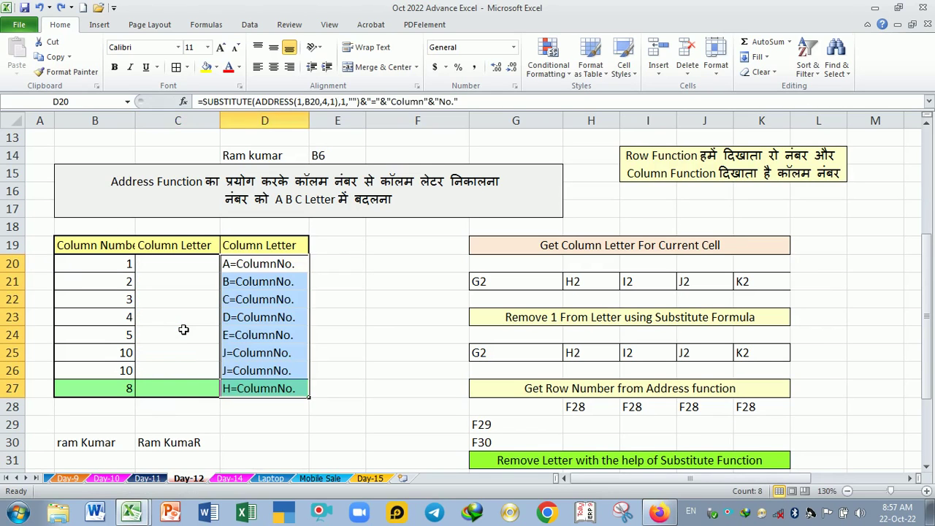
Step: Revise C20's formula to =ADDRESS(1,B20,4,1) and select C20:C26
double_click(147, 264)
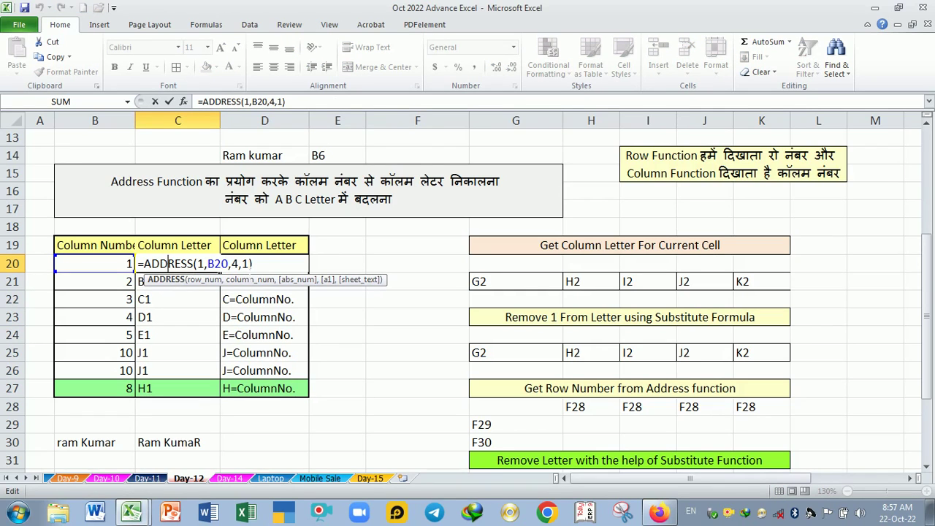
key(End)
key(Return)
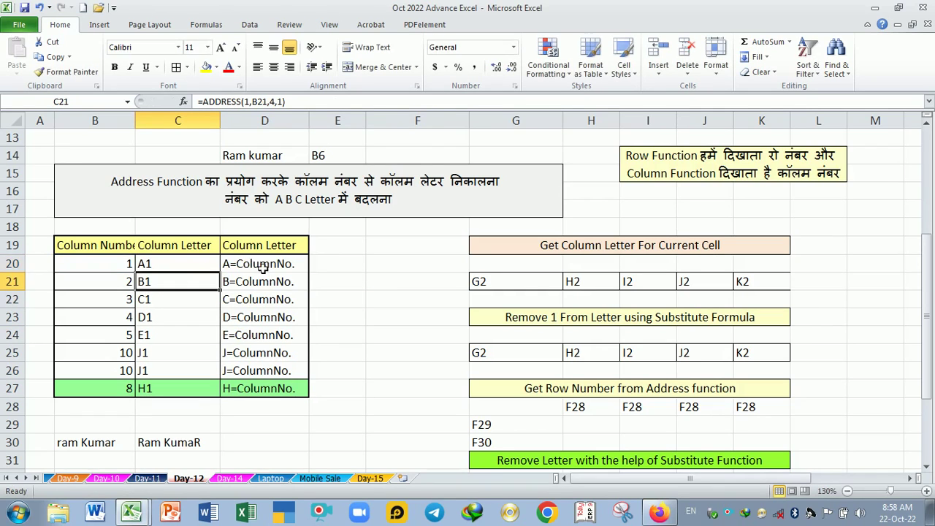
drag(175, 265, 182, 374)
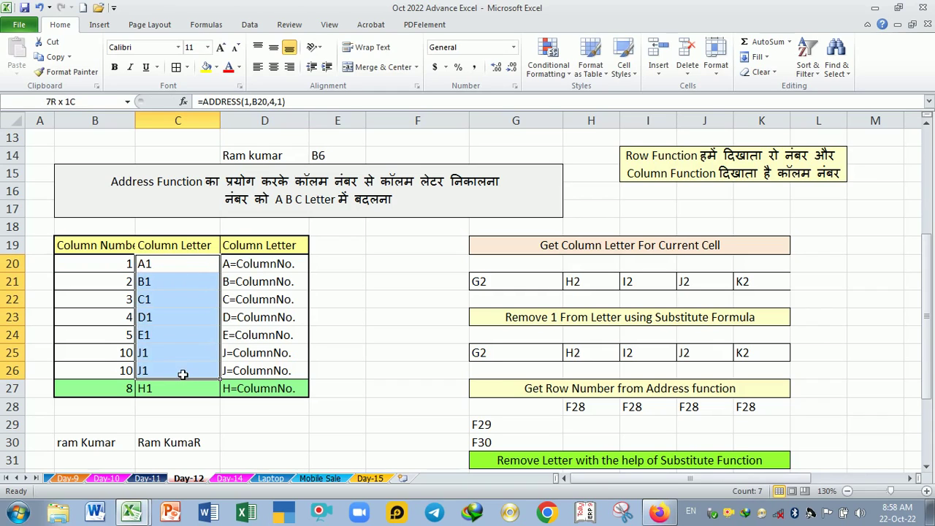
key(Delete)
click(183, 269)
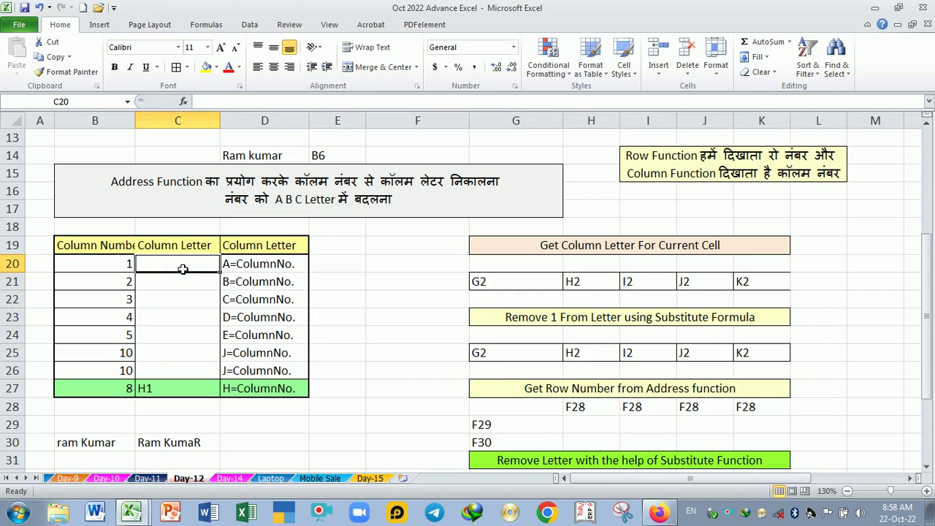
text(=)
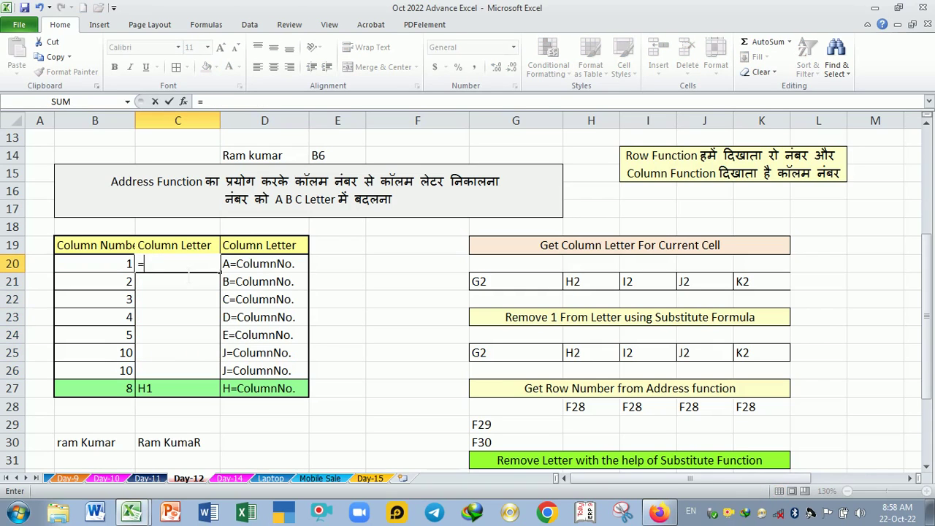
text(add)
key(Tab)
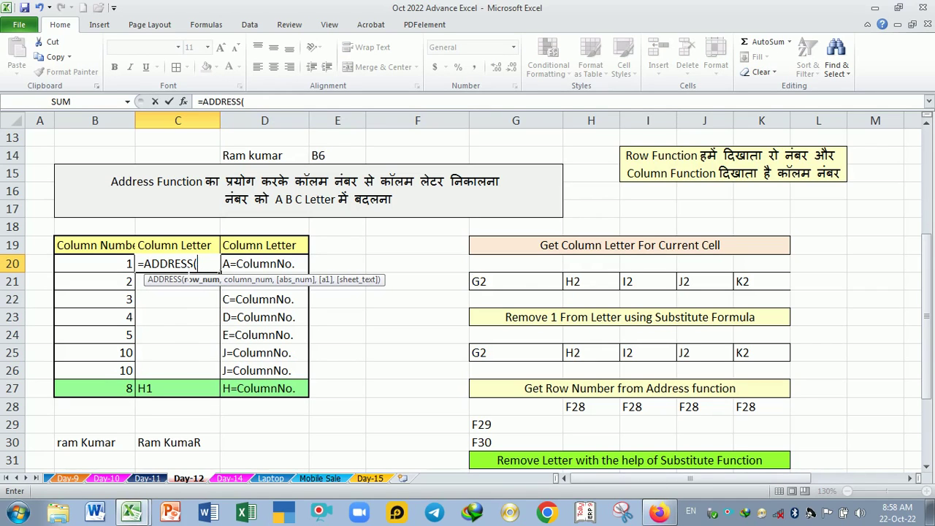
text(2)
key(BackSpace)
text(1,)
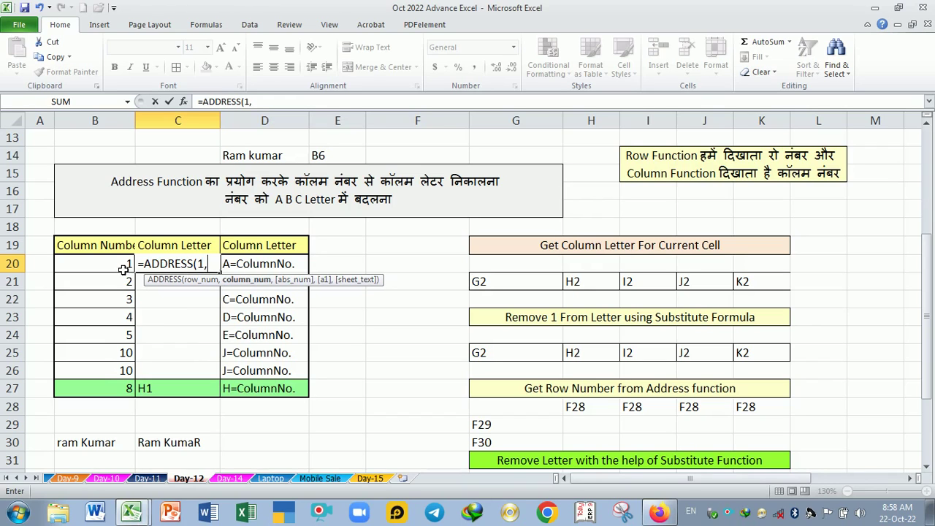
click(124, 269)
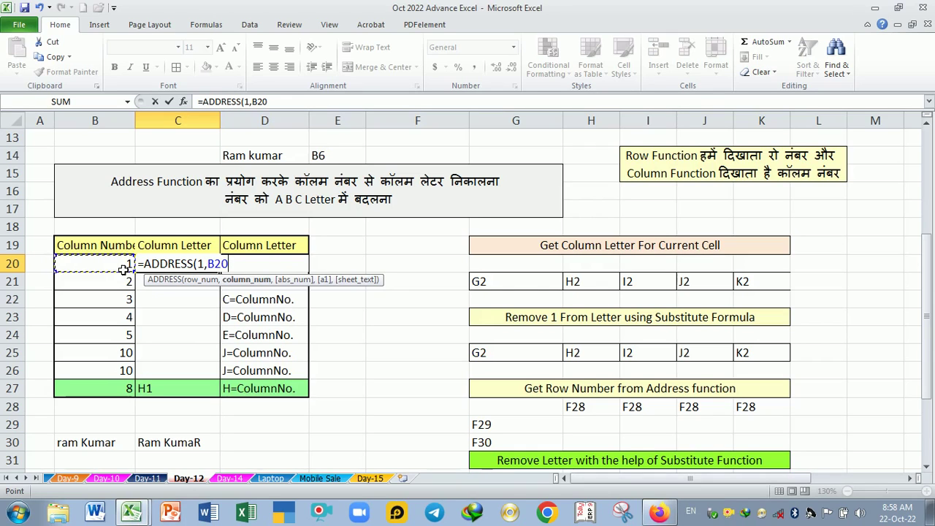
text(,)
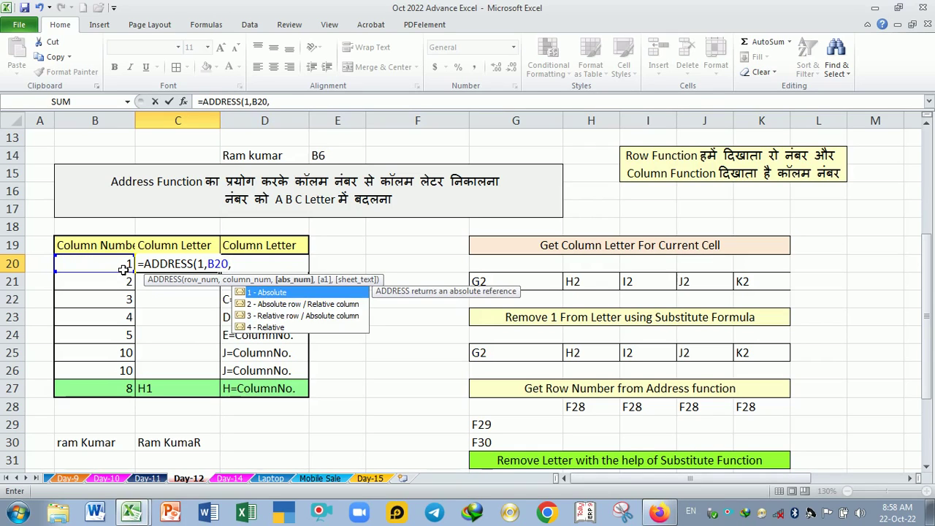
text(4,1)
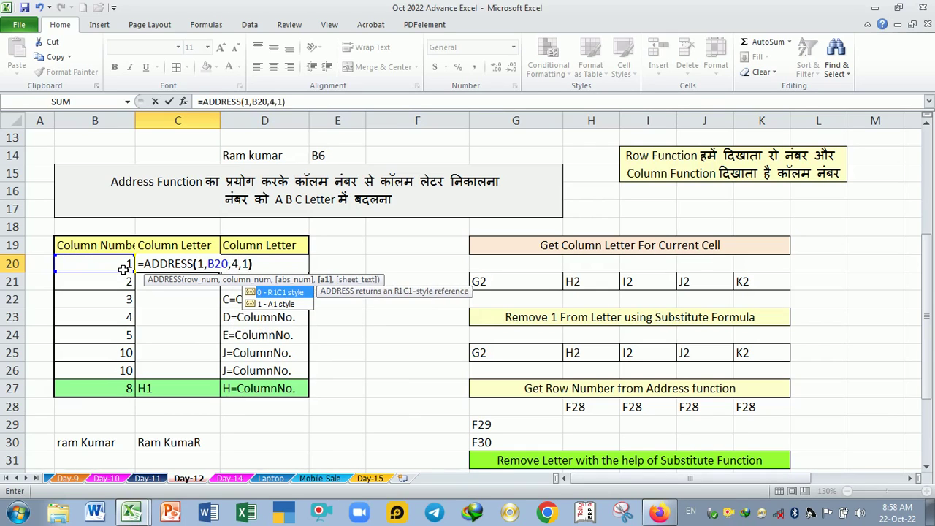
key(Return)
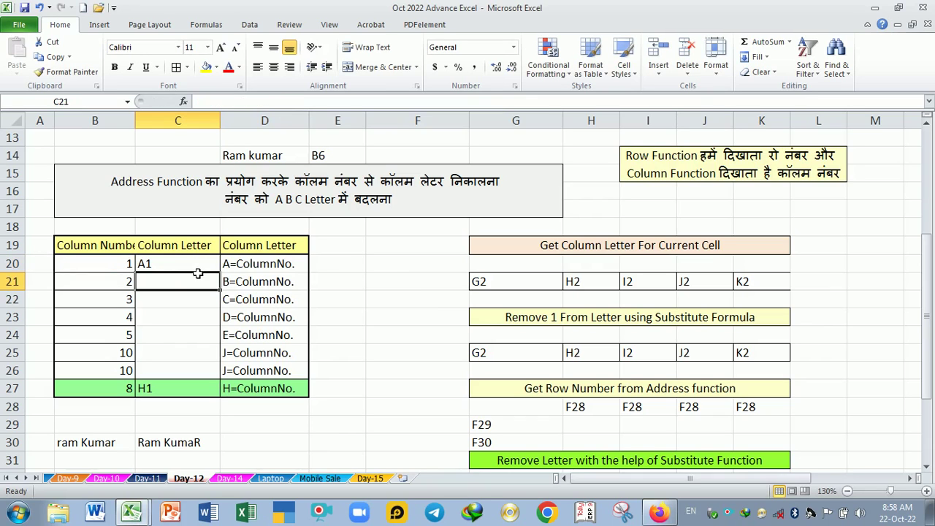
click(211, 270)
drag(221, 272, 218, 376)
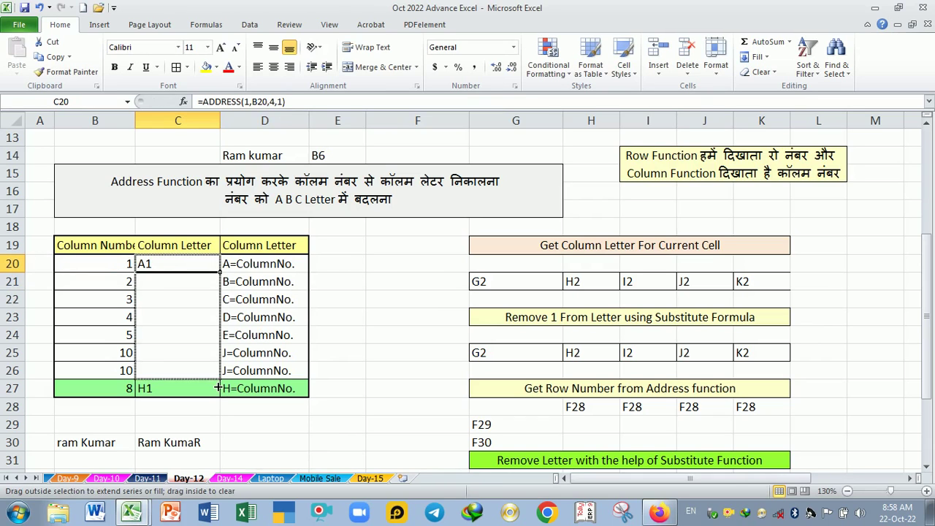
click(125, 287)
click(156, 286)
click(132, 286)
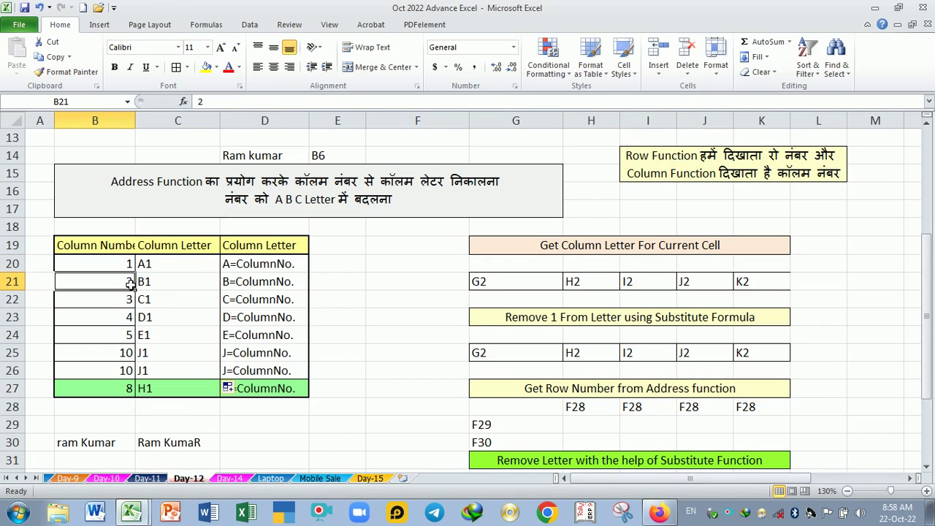
click(153, 286)
click(131, 283)
scroll(117, 220, up, 3)
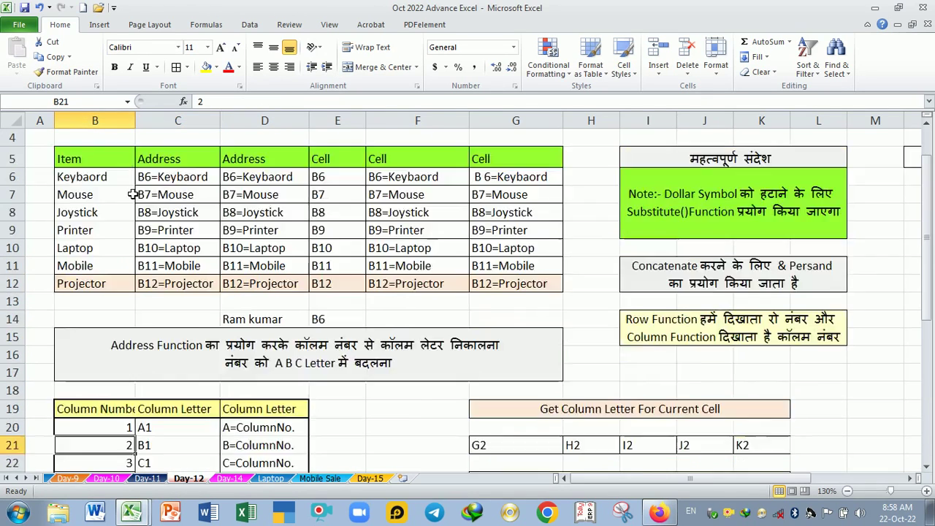
scroll(117, 219, up, 2)
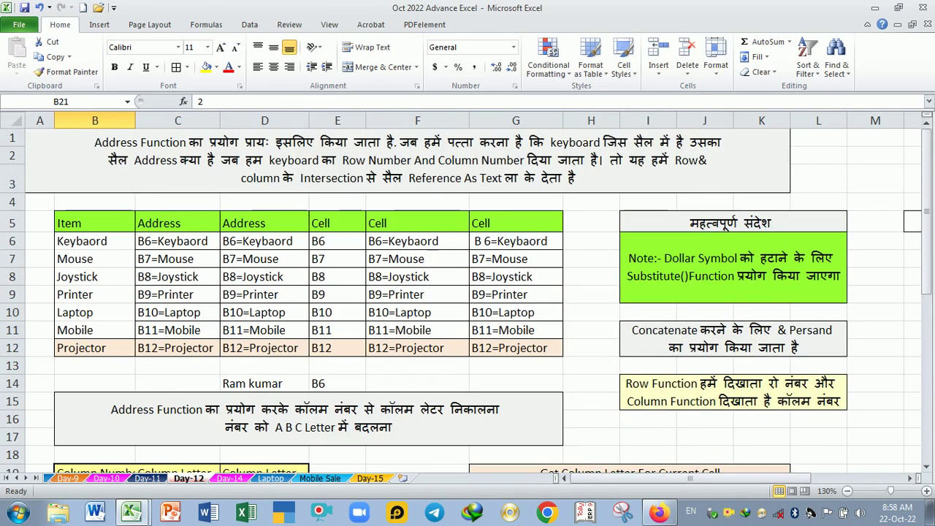
click(39, 146)
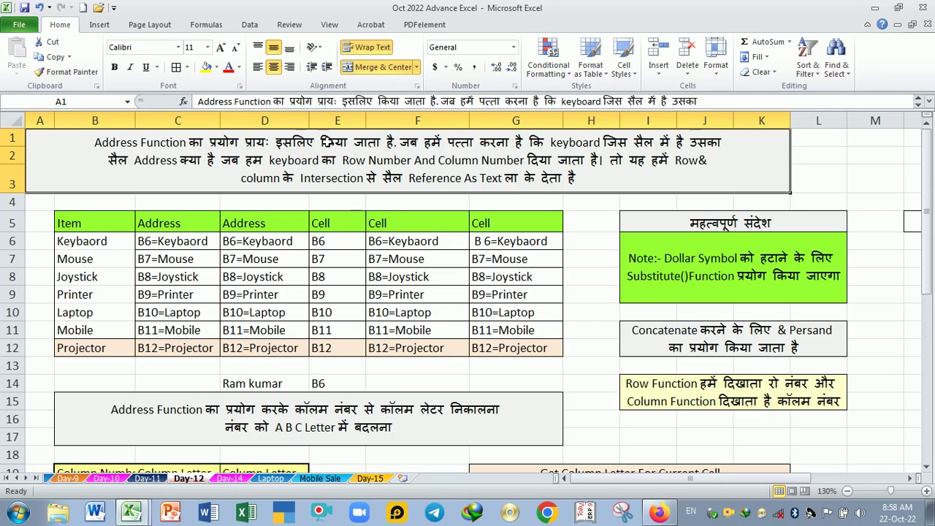
scroll(338, 210, down, 3)
scroll(256, 249, down, 1)
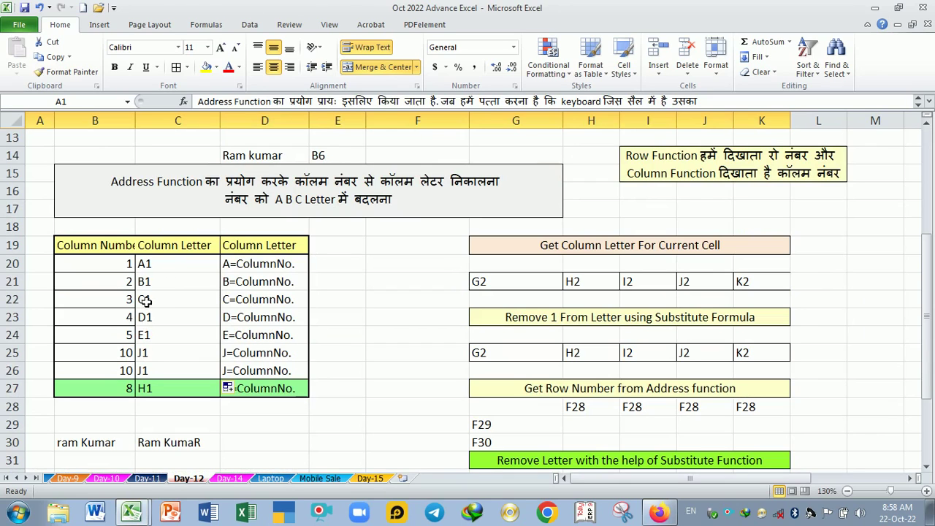
click(126, 354)
click(162, 358)
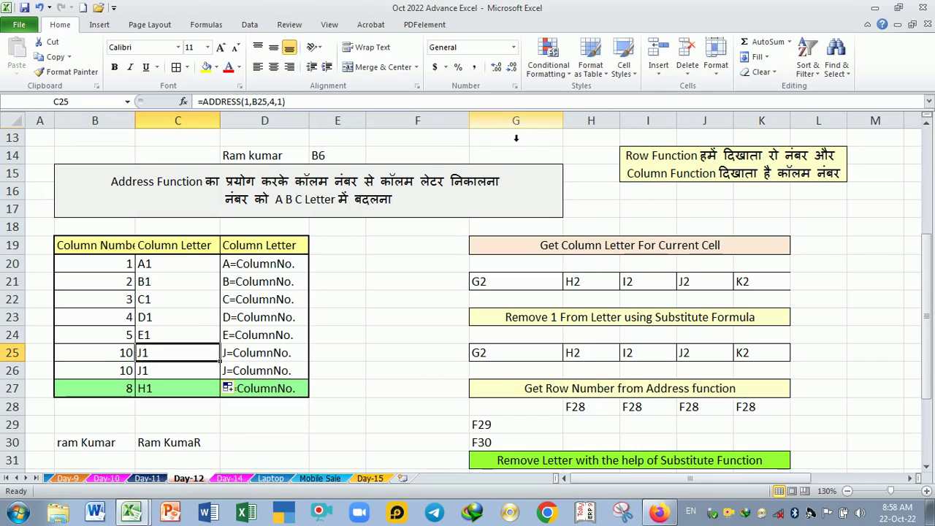
click(709, 131)
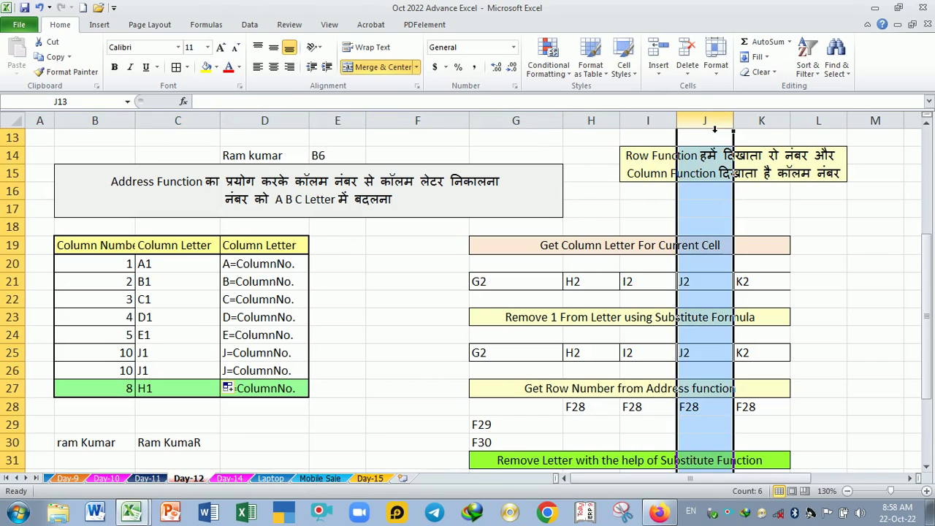
click(711, 210)
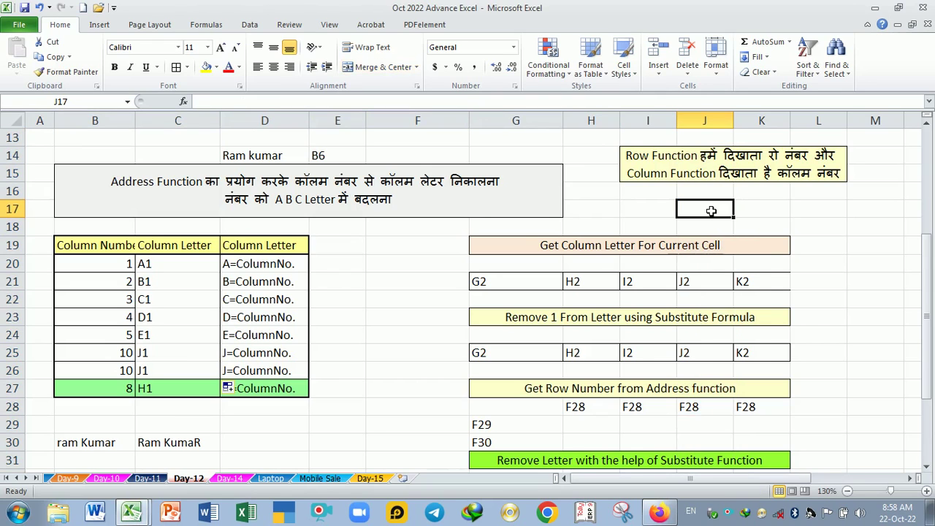
text(=col)
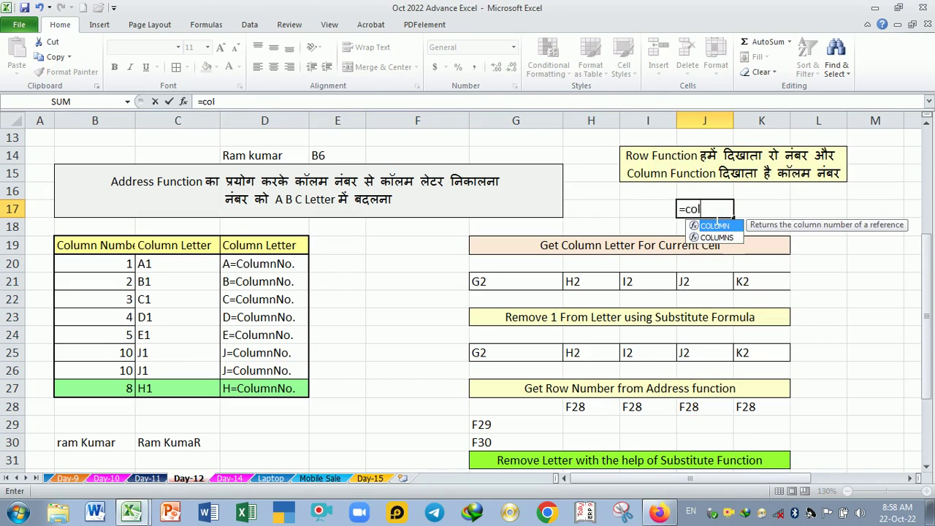
key(Tab)
key(Return)
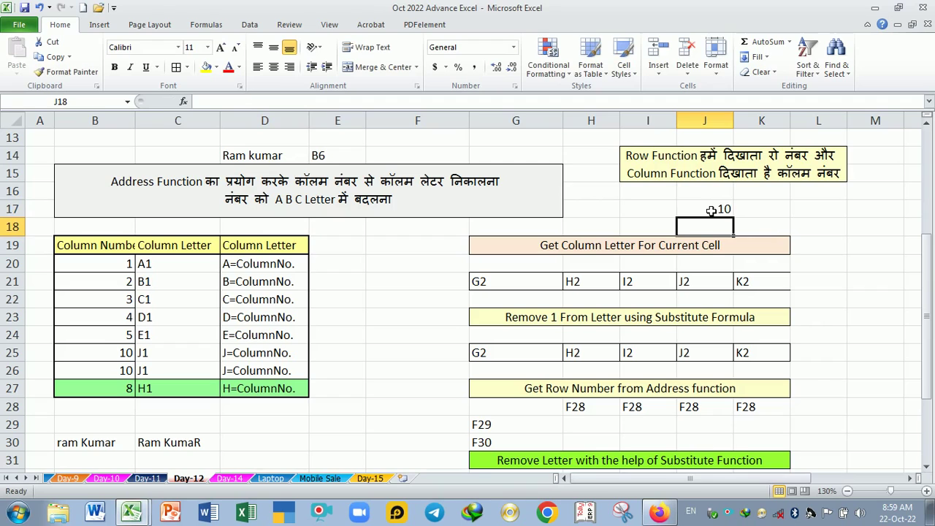
click(710, 210)
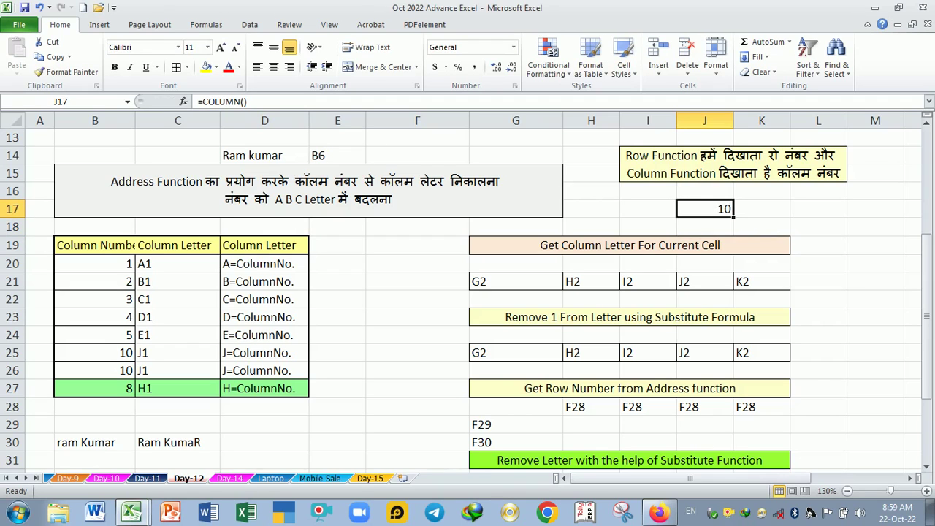
click(94, 101)
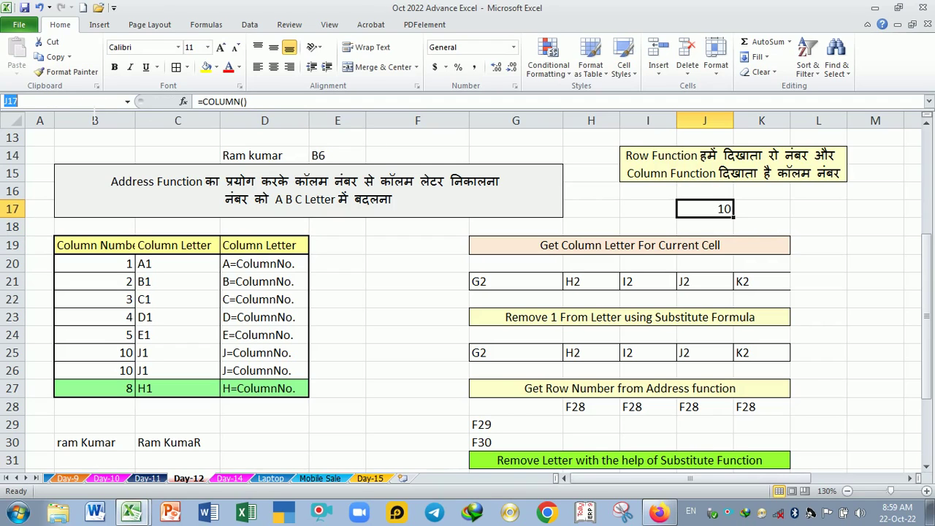
click(721, 212)
key(Delete)
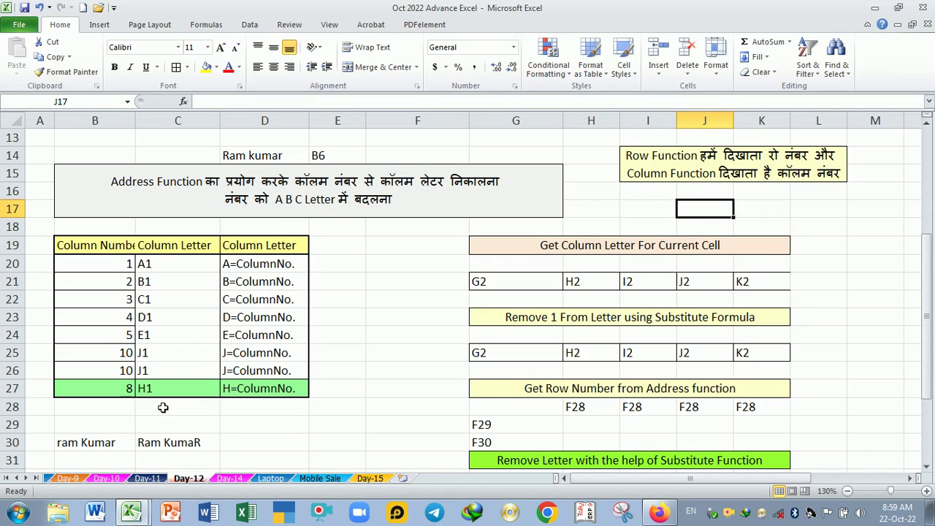
drag(171, 268, 179, 387)
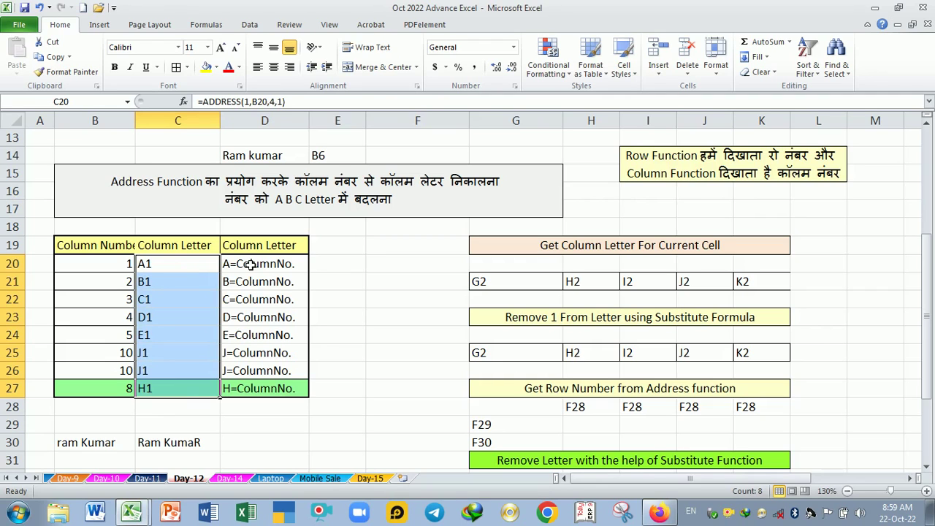
Step: Clear D20:D27 and enter =SUBSTITUTE(ADDRESS(1,B20,4,1),1,"") in D20, showing A
drag(247, 266, 261, 390)
key(Delete)
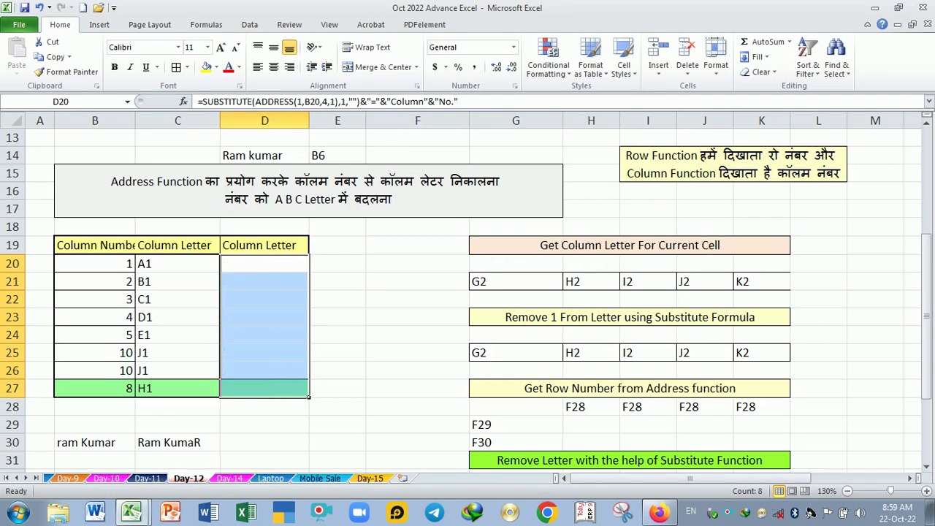
click(269, 271)
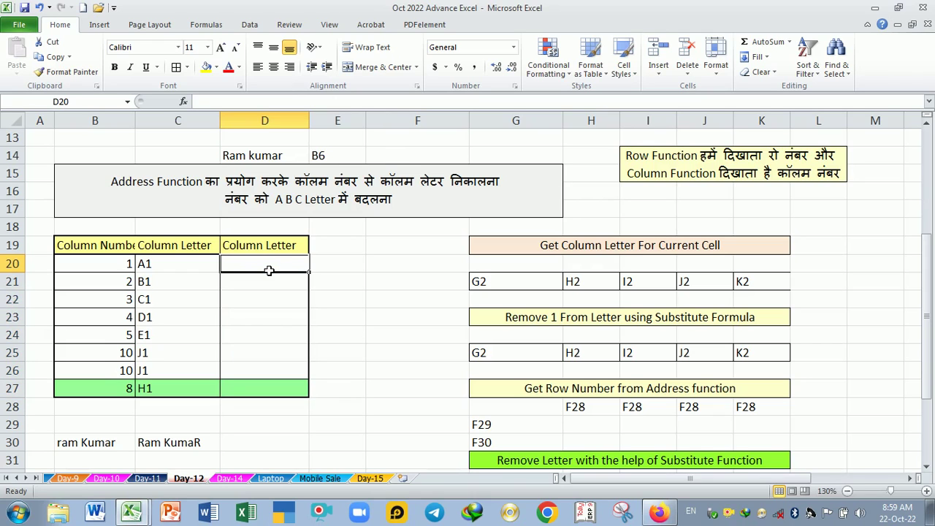
text(=su)
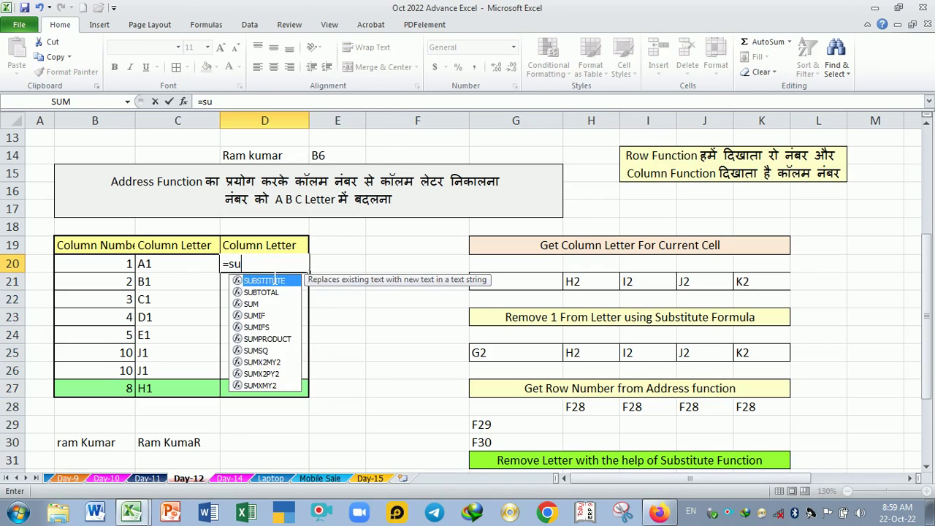
key(Tab)
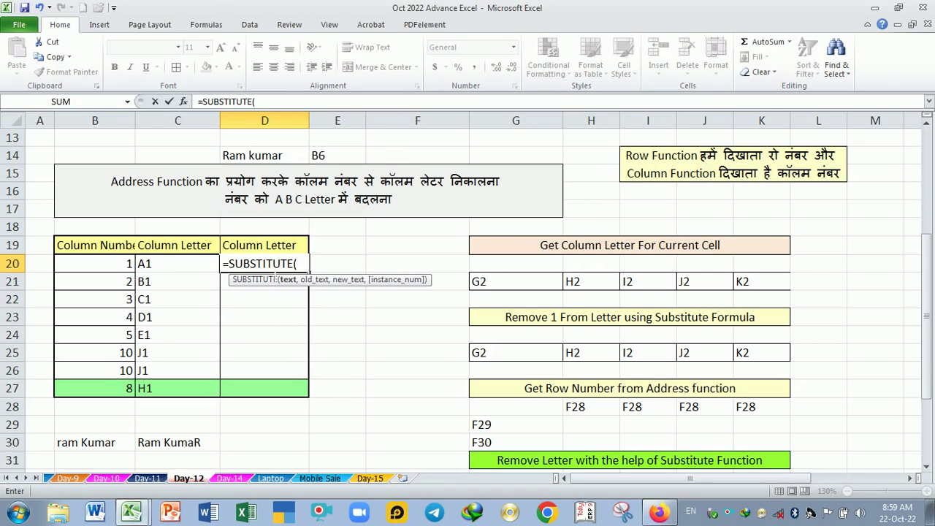
text(ad)
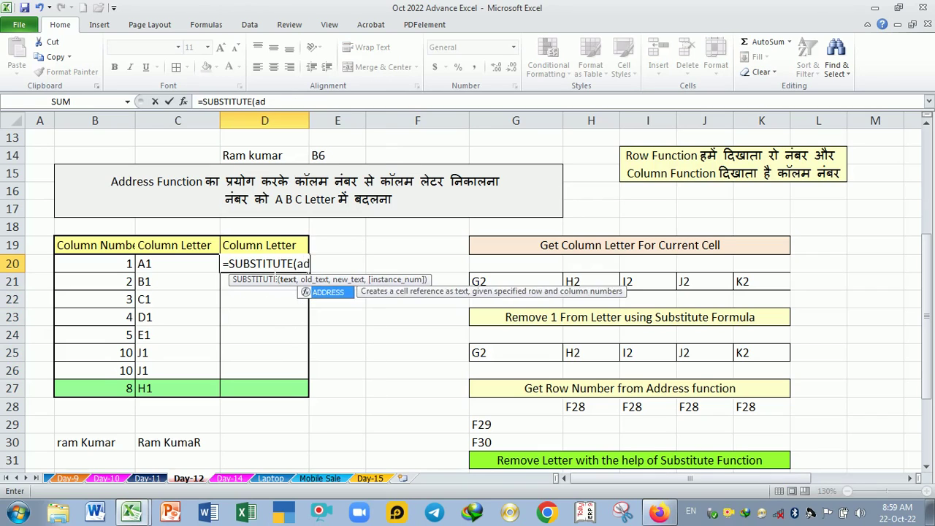
key(Tab)
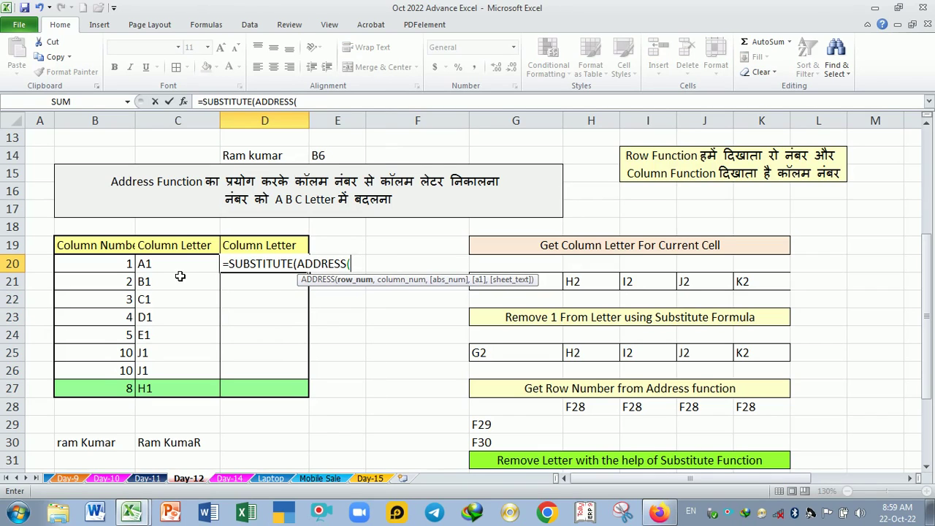
text(1)
text(,)
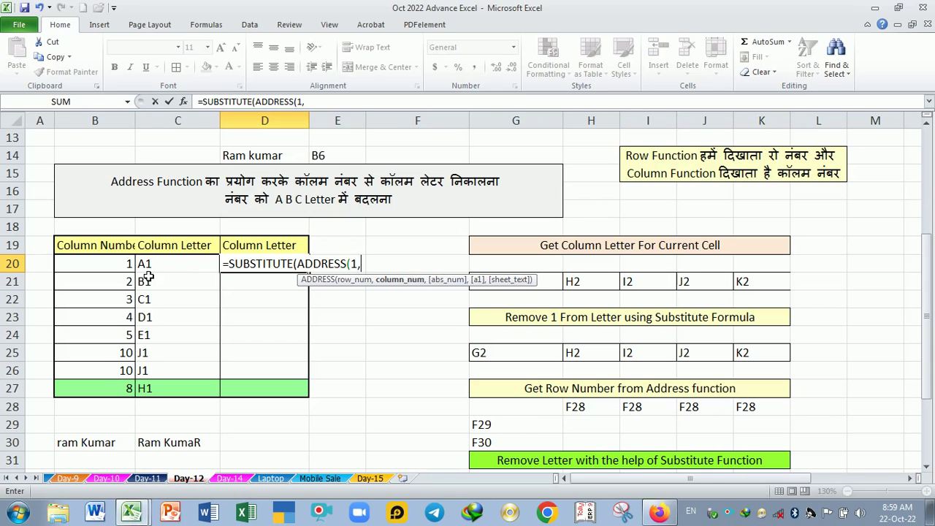
click(121, 268)
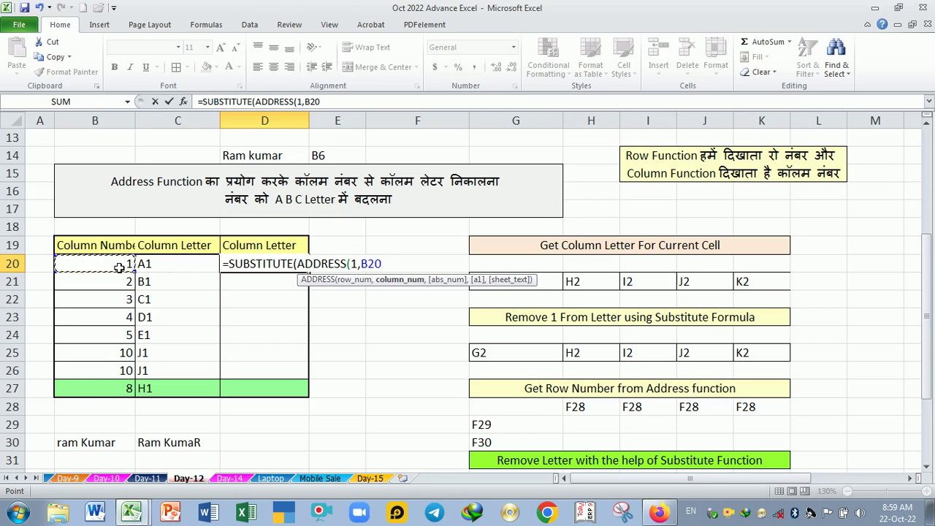
text(,4,)
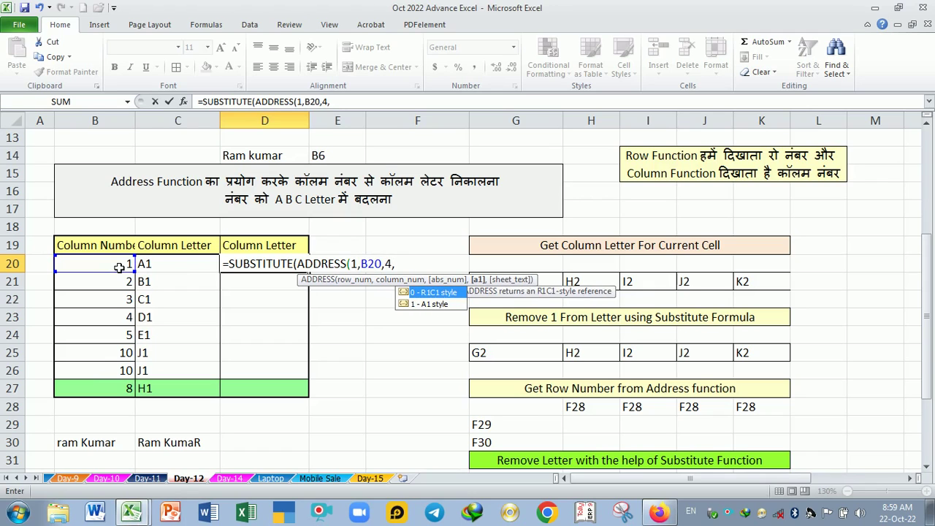
text(1))
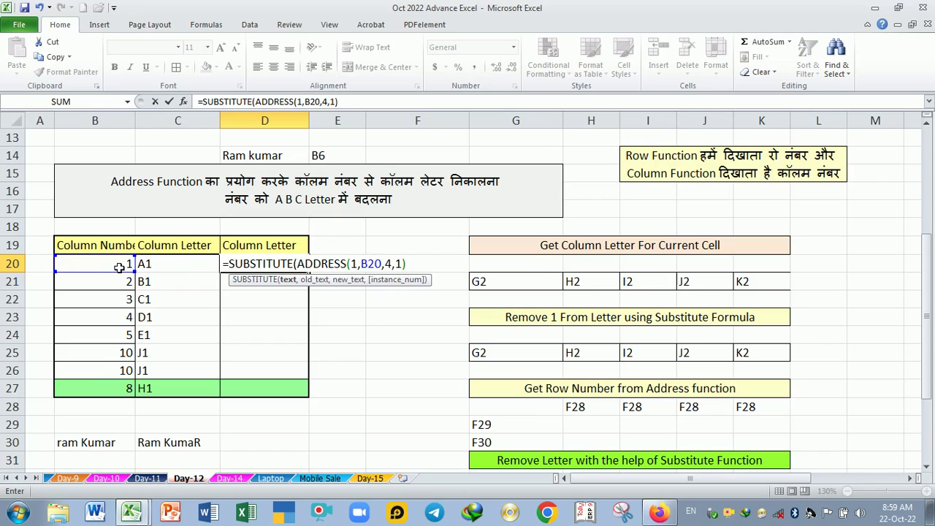
text(,)
key(BackSpace)
text(1,)
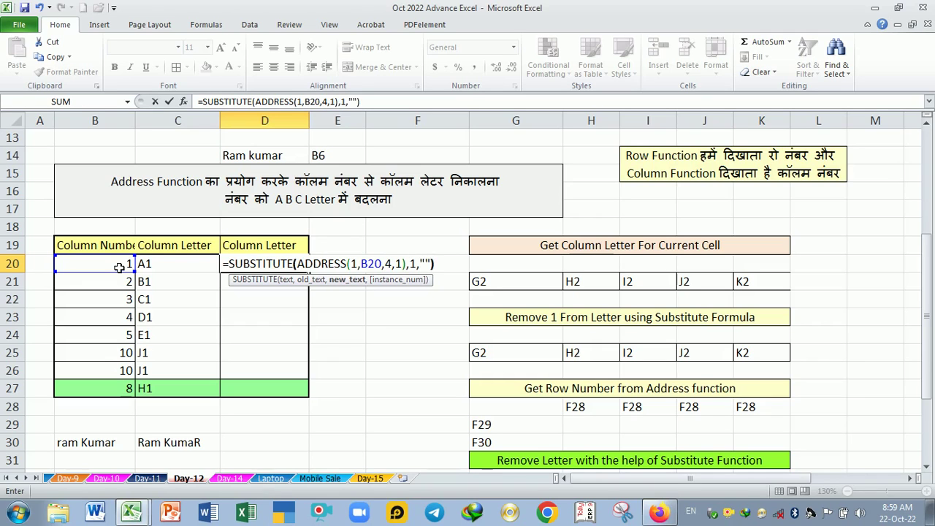
key(Return)
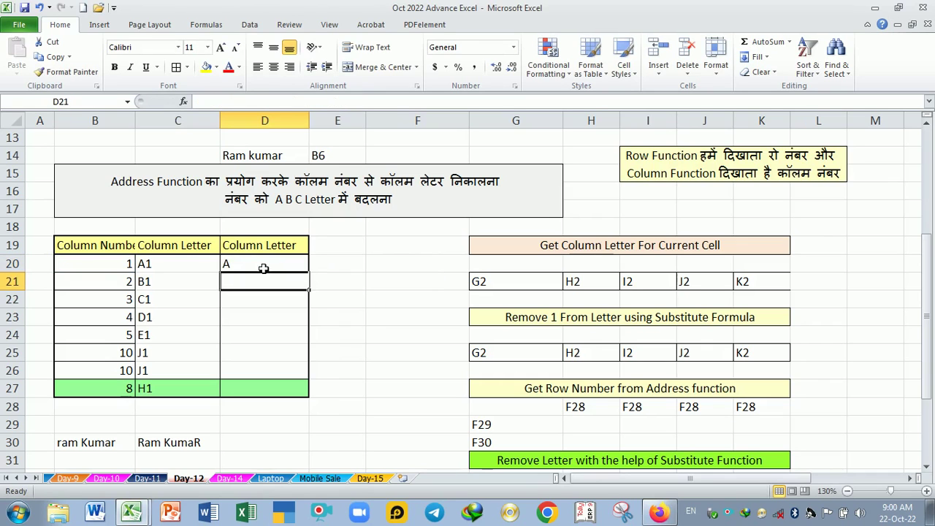
Step: Fill D20's formula through D27 with Ctrl+Enter, giving A, B, C, D, E, J, J, H
click(265, 267)
drag(314, 278, 313, 388)
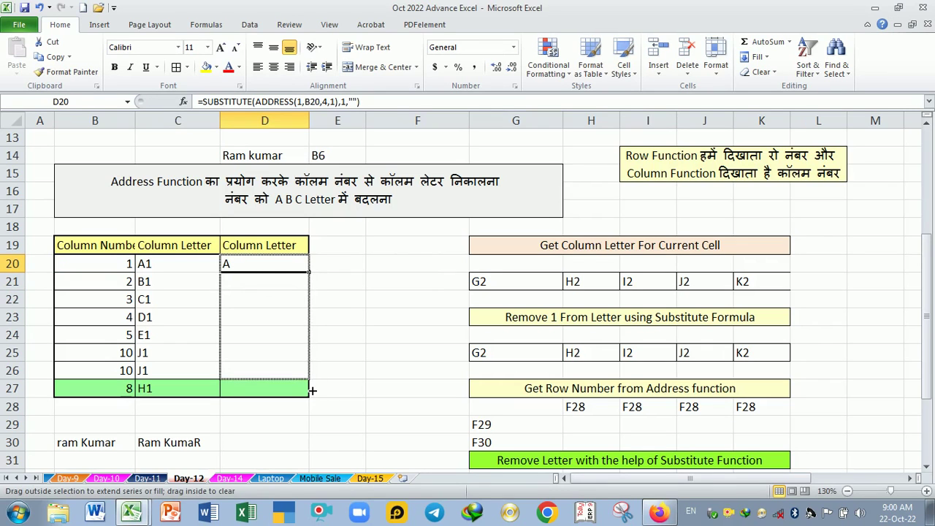
drag(256, 265, 268, 395)
key(F2)
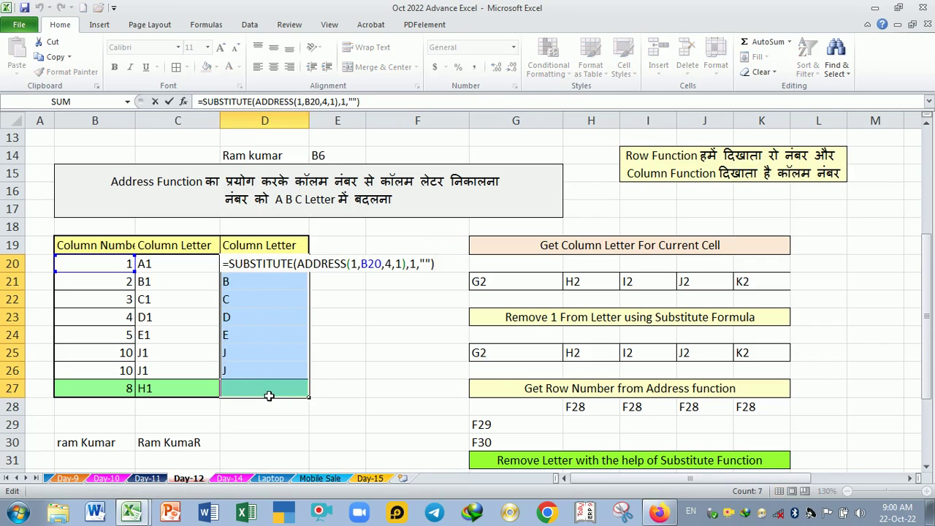
key(ctrl+Return)
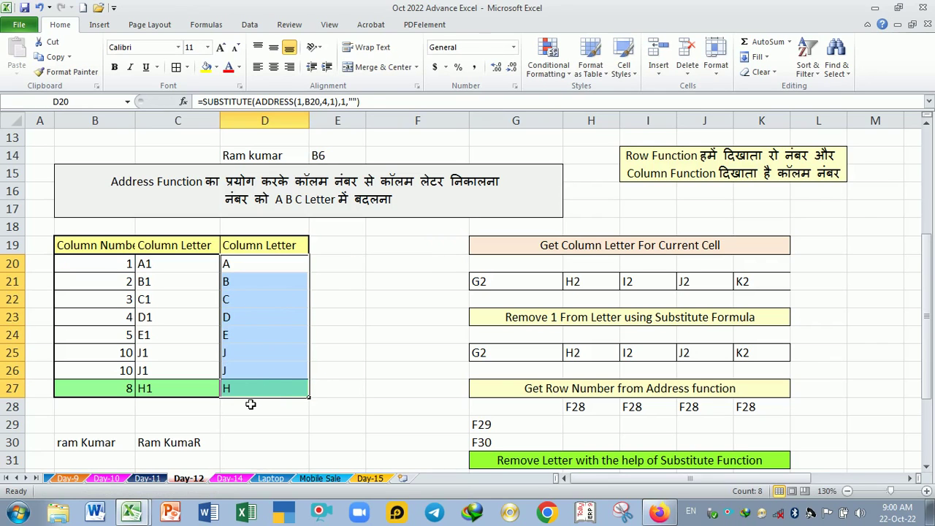
click(267, 352)
click(261, 394)
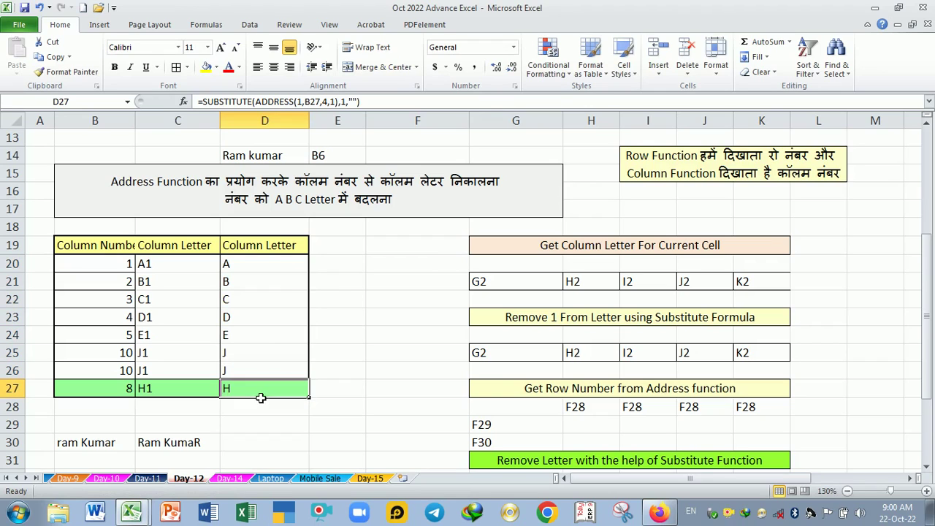
click(279, 268)
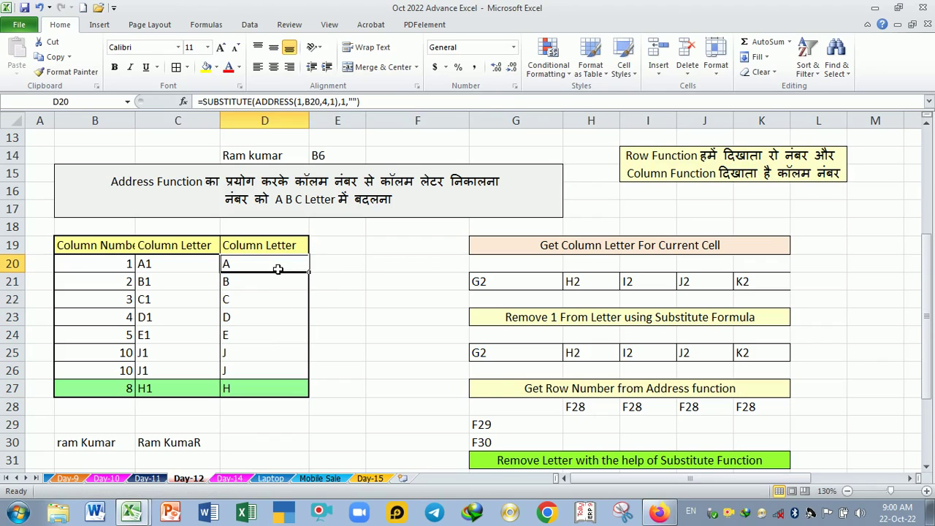
Step: Review the column numbers in B20:B22 and the letter formula in D20
click(118, 271)
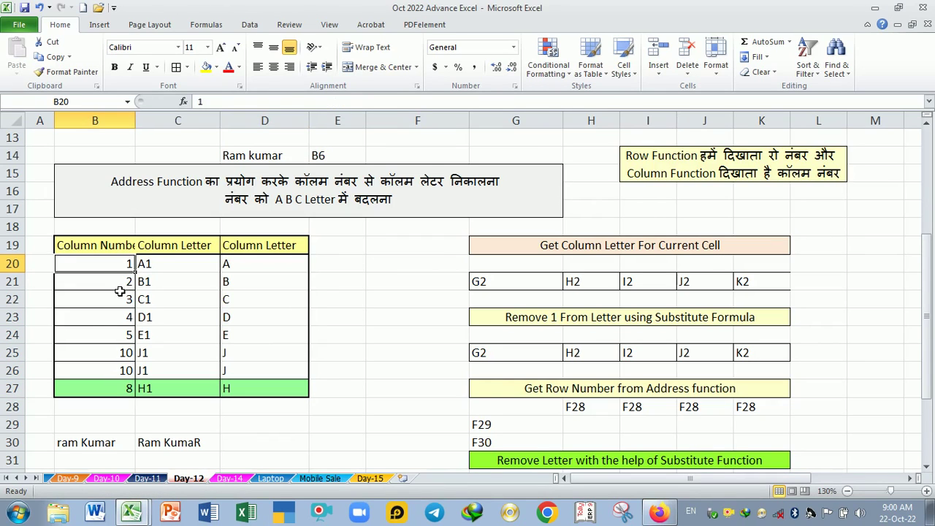
click(120, 289)
click(123, 307)
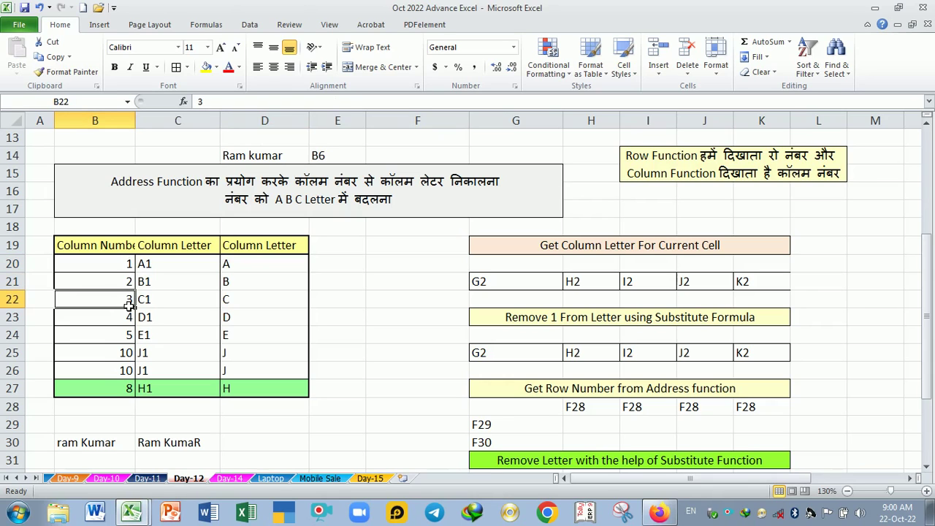
click(124, 270)
click(261, 274)
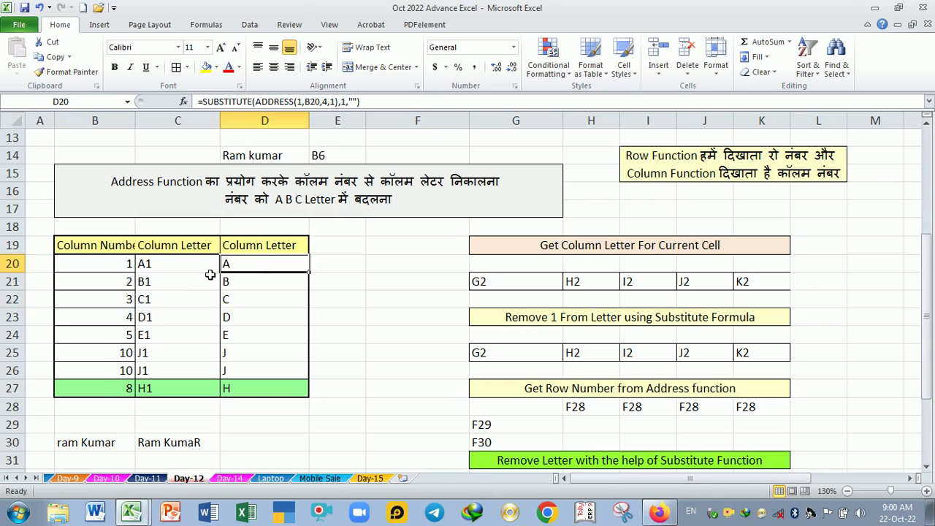
click(125, 274)
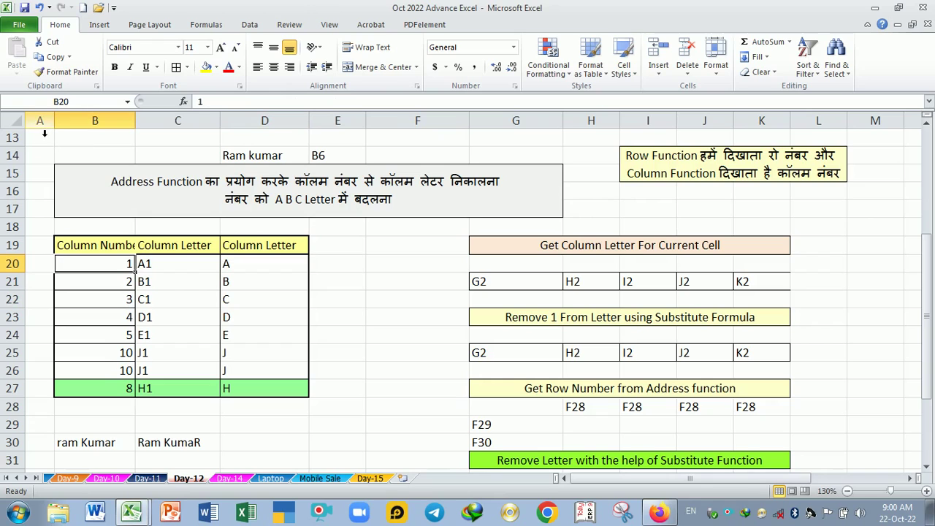
click(95, 121)
Step: Enter 11 in B22 and confirm D22 now returns K, matching column K
click(158, 302)
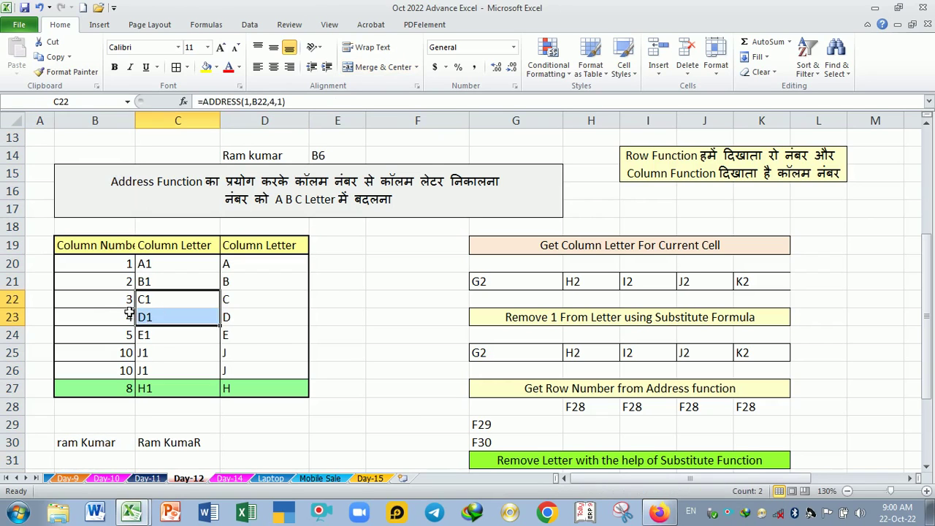
click(116, 304)
text(11)
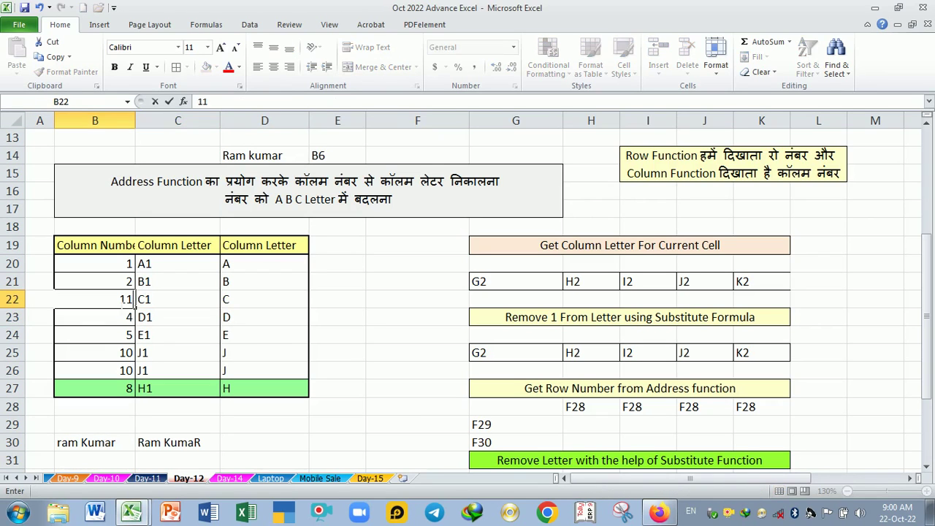
key(Return)
click(262, 304)
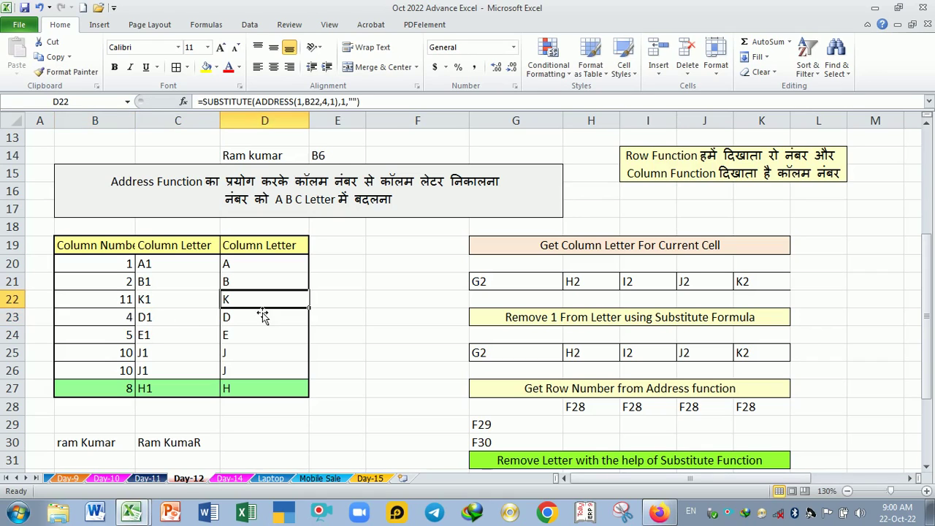
click(779, 133)
click(439, 305)
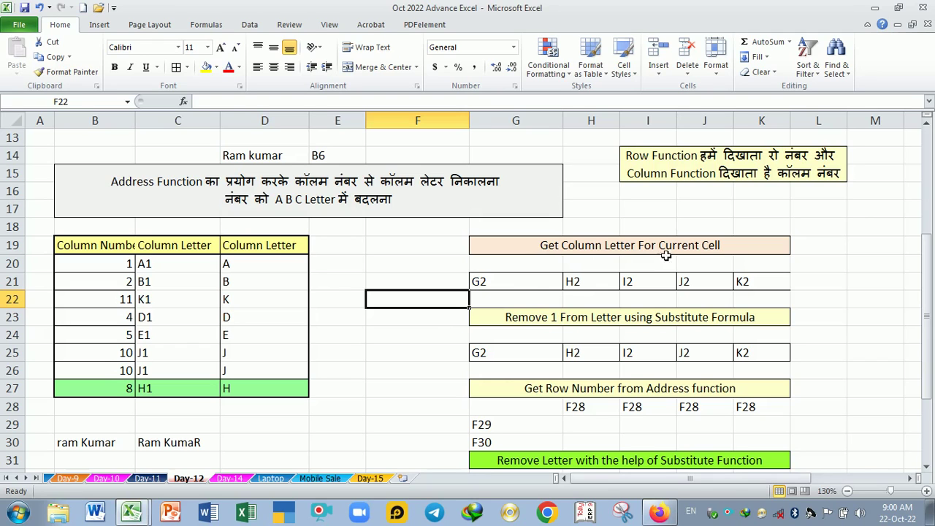
Step: Clear the existing formulas from G21:K21
click(520, 287)
double_click(512, 281)
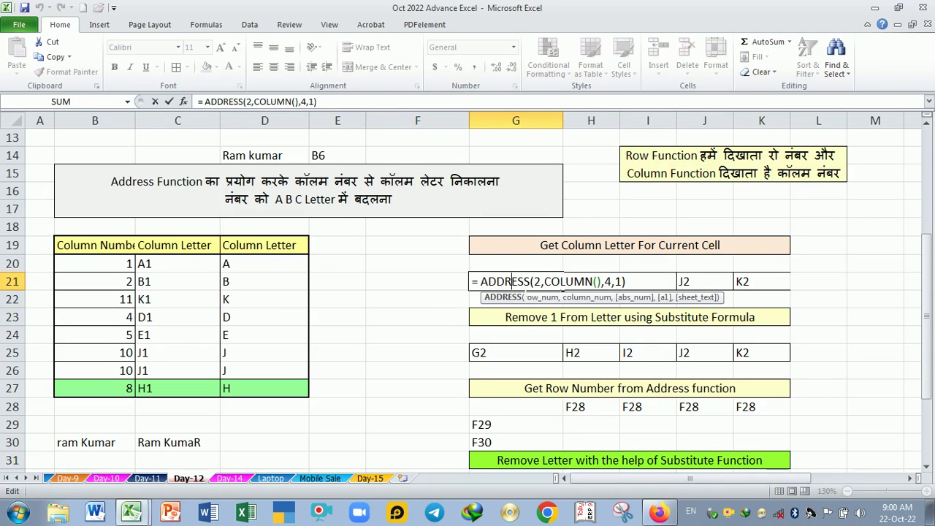
key(Return)
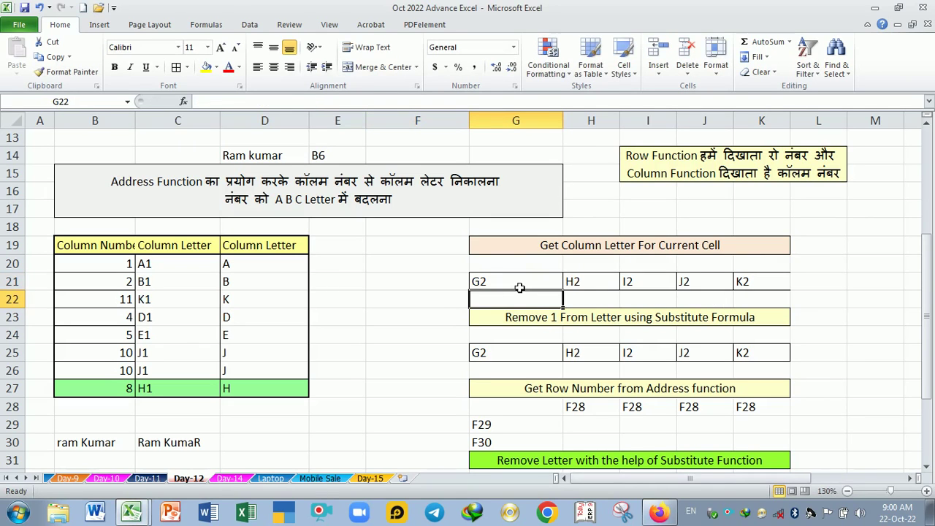
drag(502, 285, 754, 284)
key(Delete)
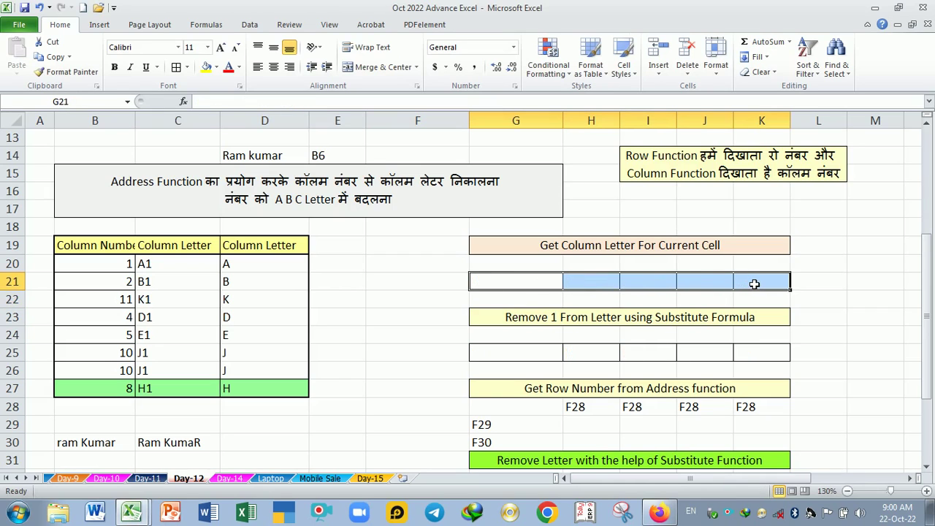
Step: Enter =ADDRESS(1,COLUMN(),4,1) in G21 and fill it across to K21
text(=add)
key(Tab)
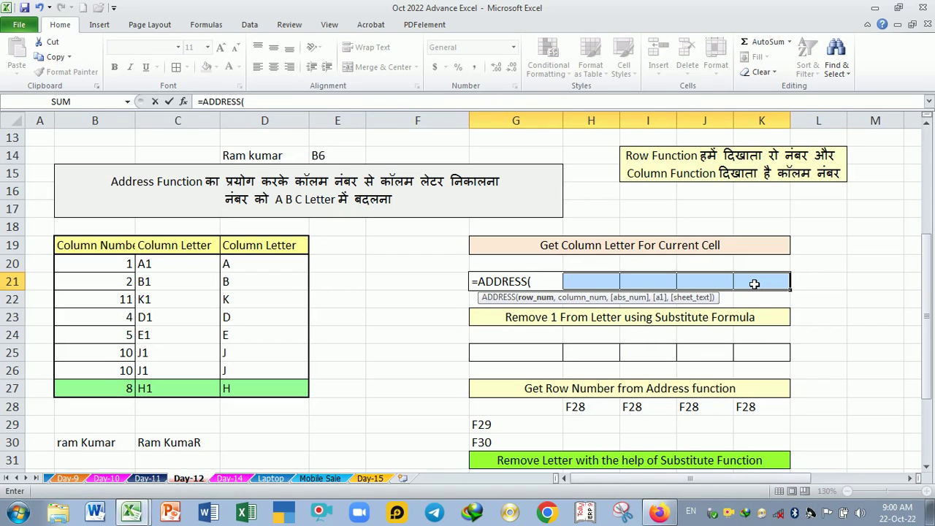
text(1)
text(,)
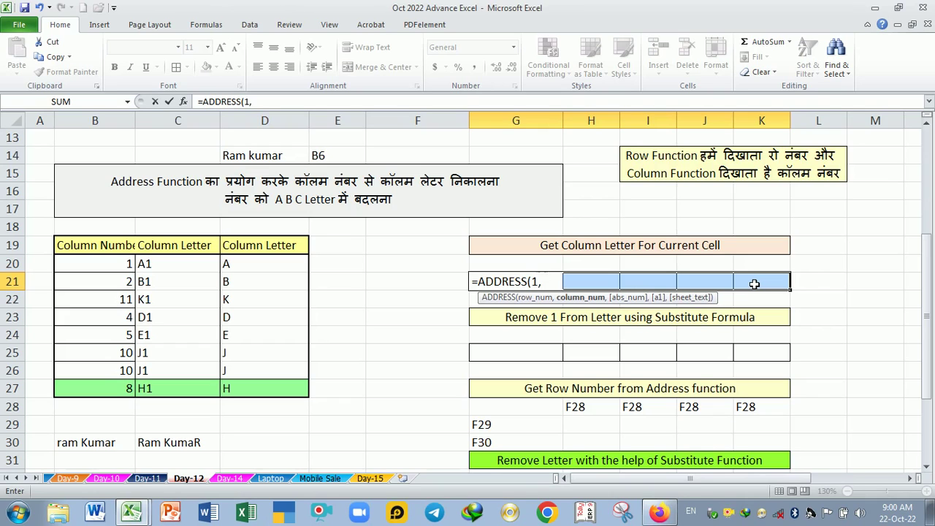
text(col)
key(Tab)
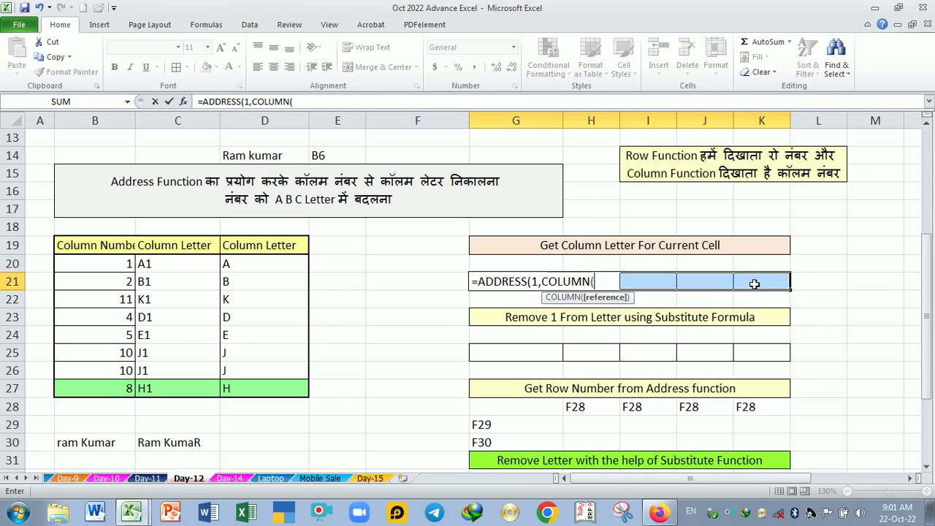
text())
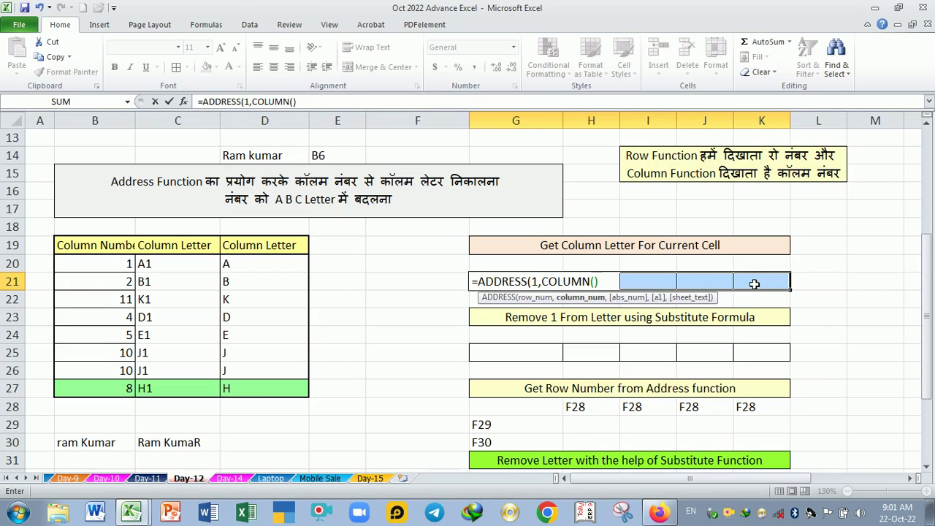
text(,)
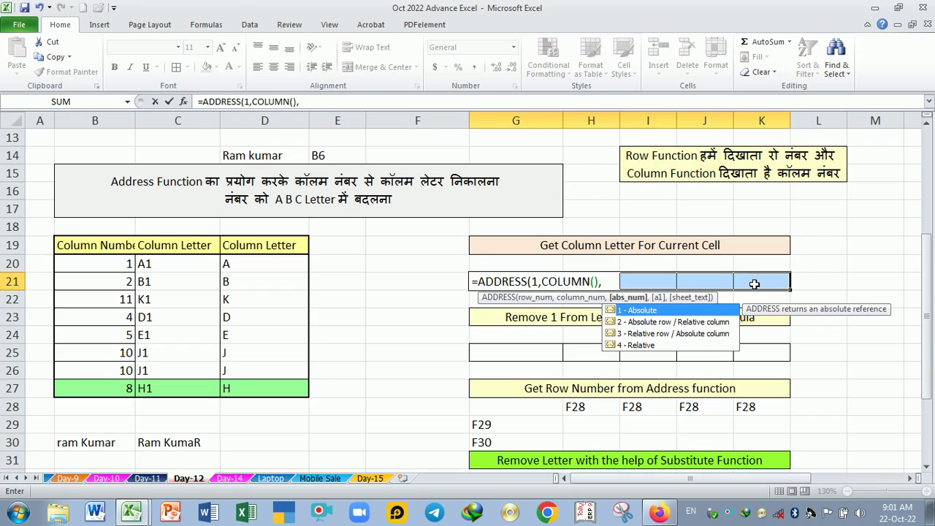
text(4,1))
key(Return)
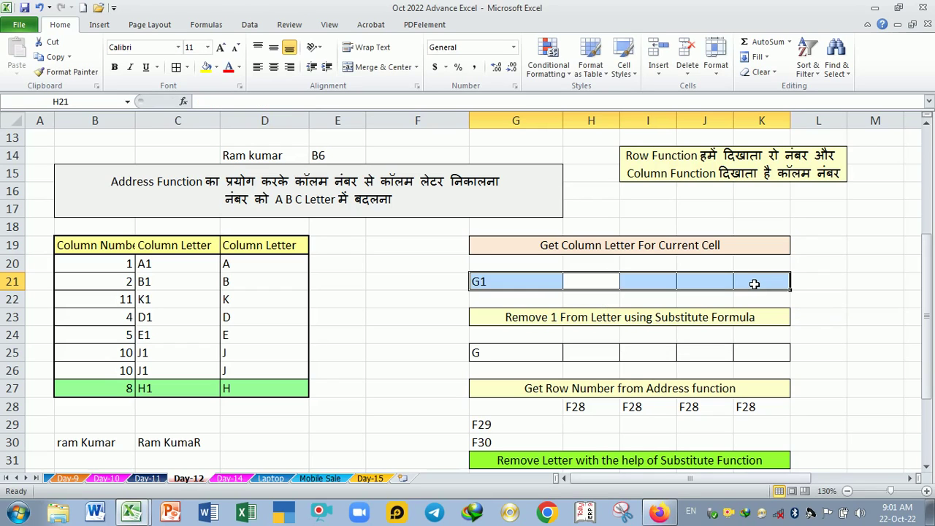
click(523, 283)
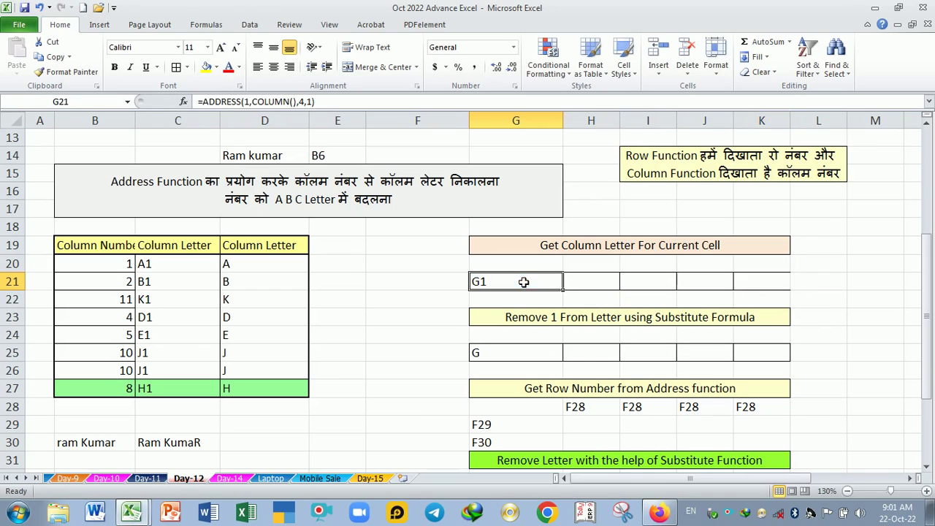
drag(564, 296, 779, 292)
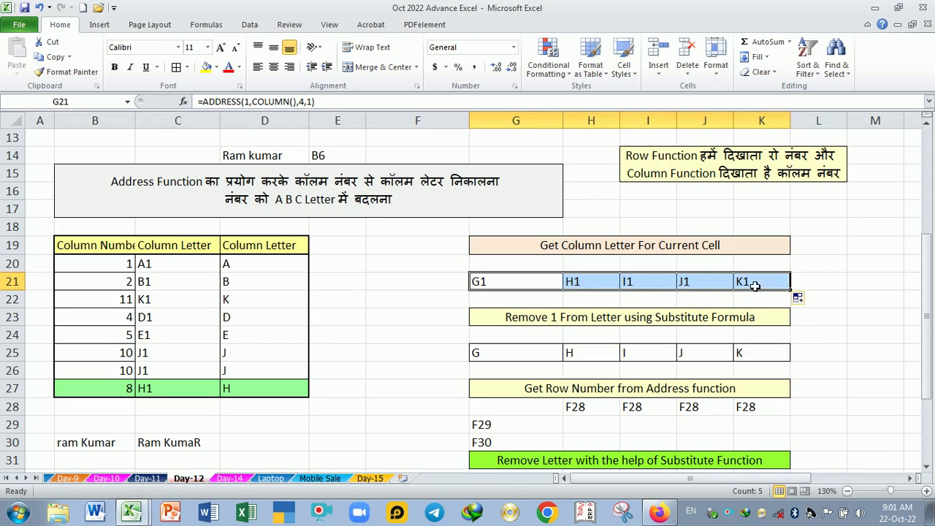
Step: Wrap G21's formula as =SUBSTITUTE(ADDRESS(1,COLUMN(),4,1),1,"") and fill it across to K21
double_click(509, 282)
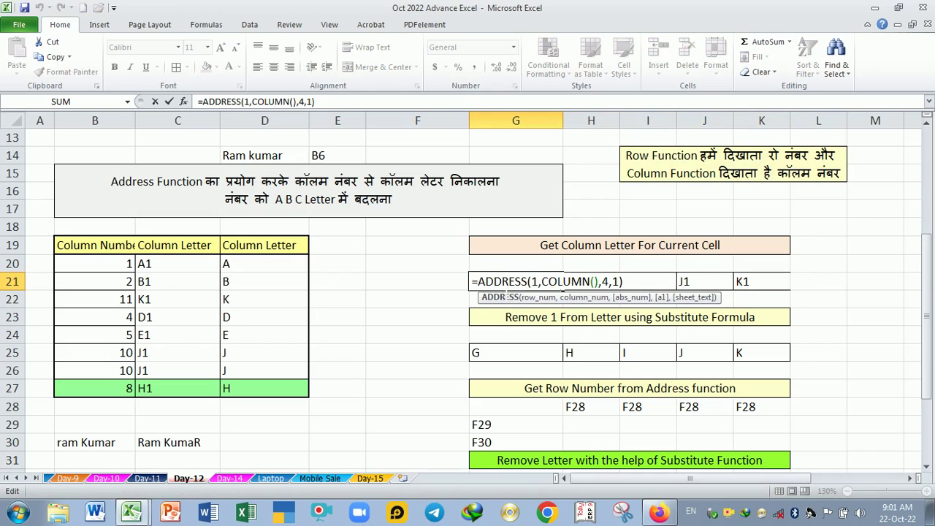
click(479, 281)
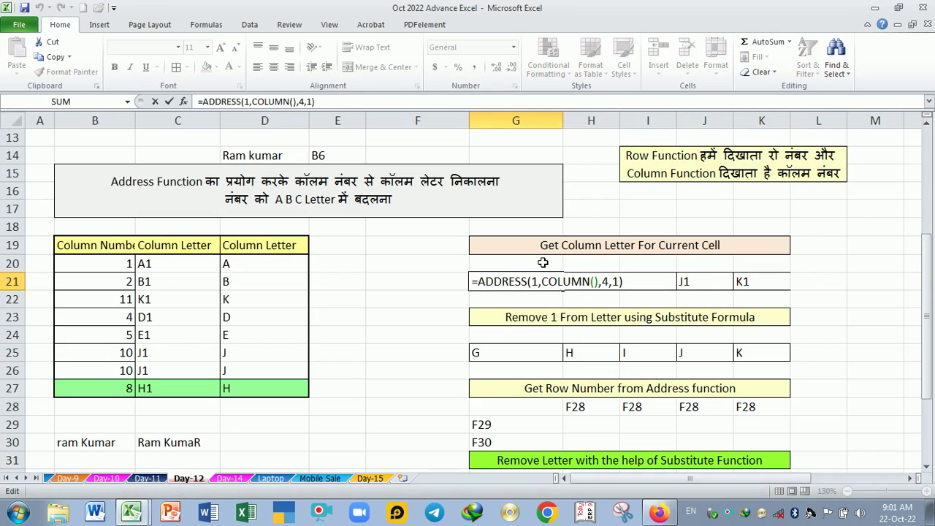
text(su)
key(Tab)
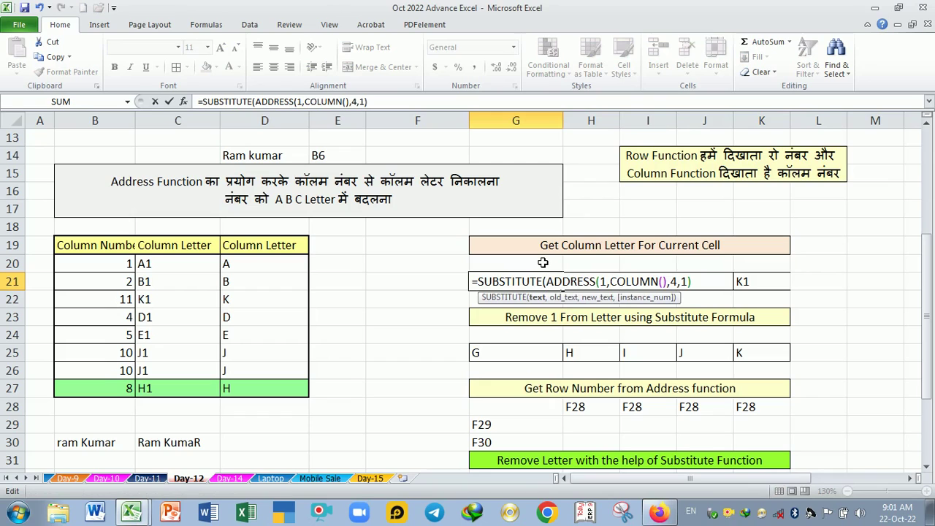
click(713, 285)
text(,)
text(1,)
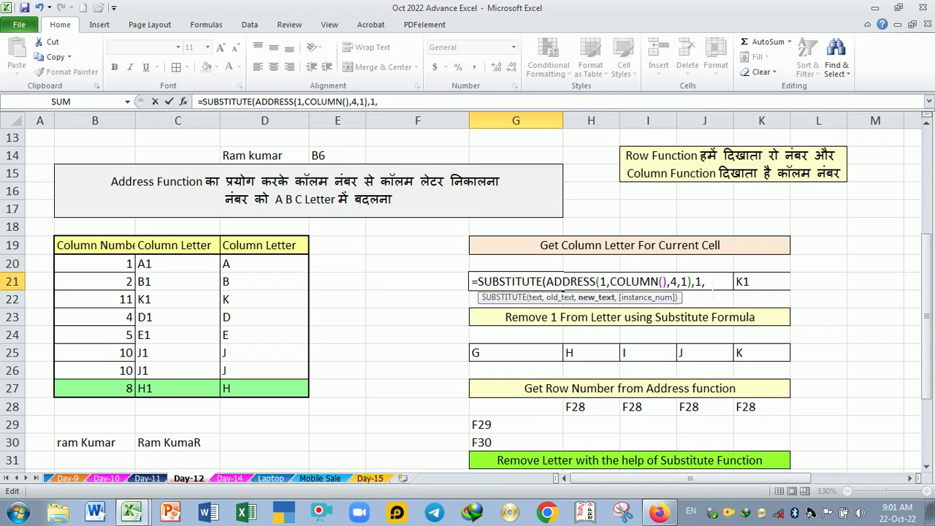
text(")
text("))
key(Return)
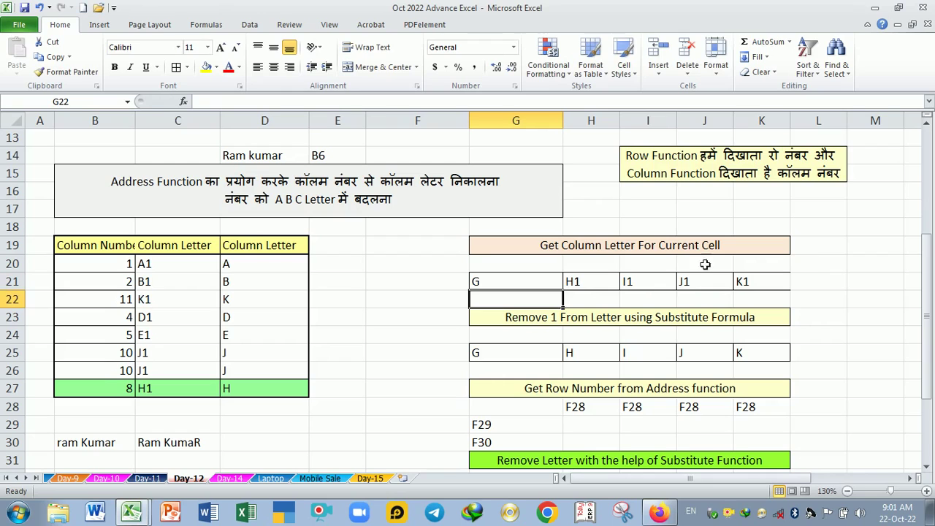
click(540, 287)
drag(564, 291, 786, 292)
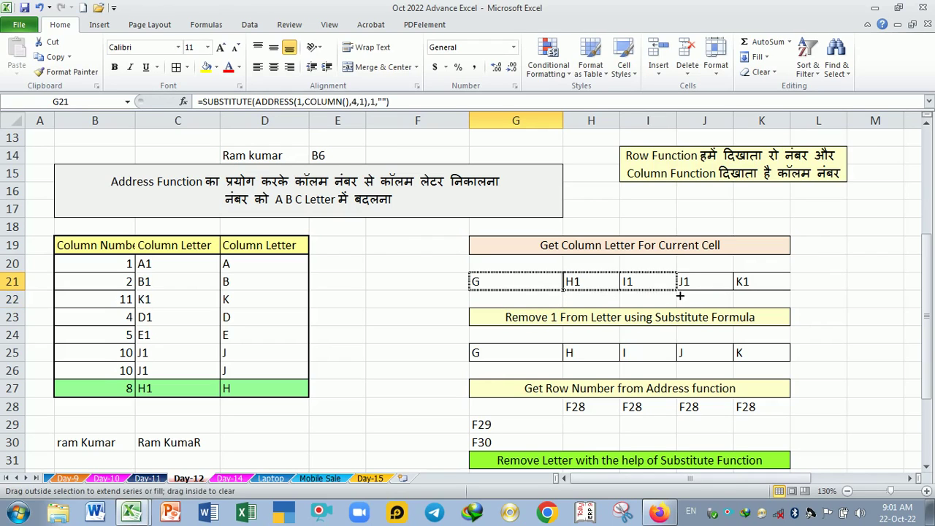
click(531, 306)
scroll(532, 306, down, 1)
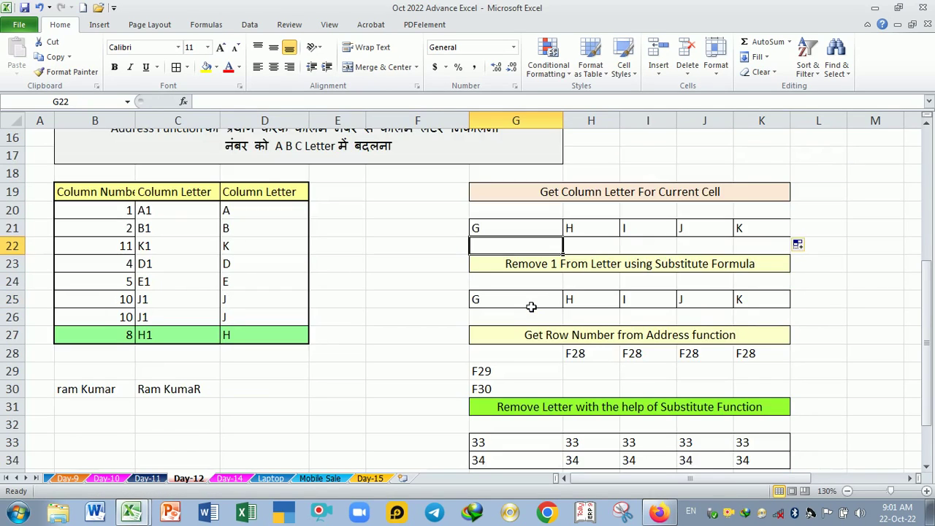
scroll(531, 304, up, 1)
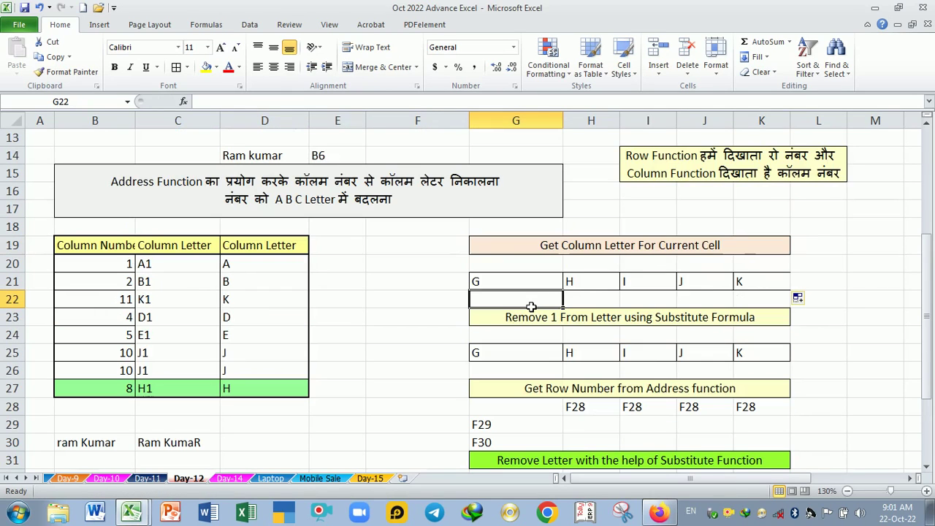
click(605, 282)
click(527, 288)
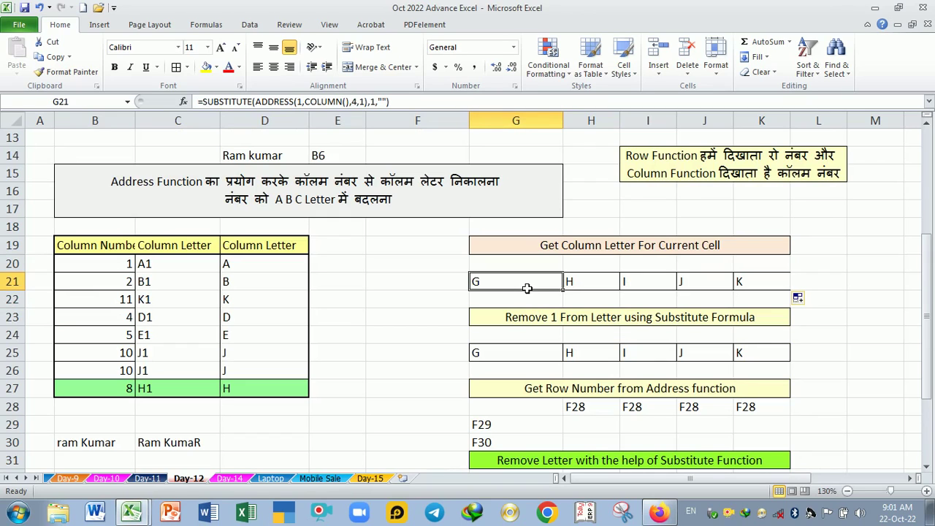
click(531, 126)
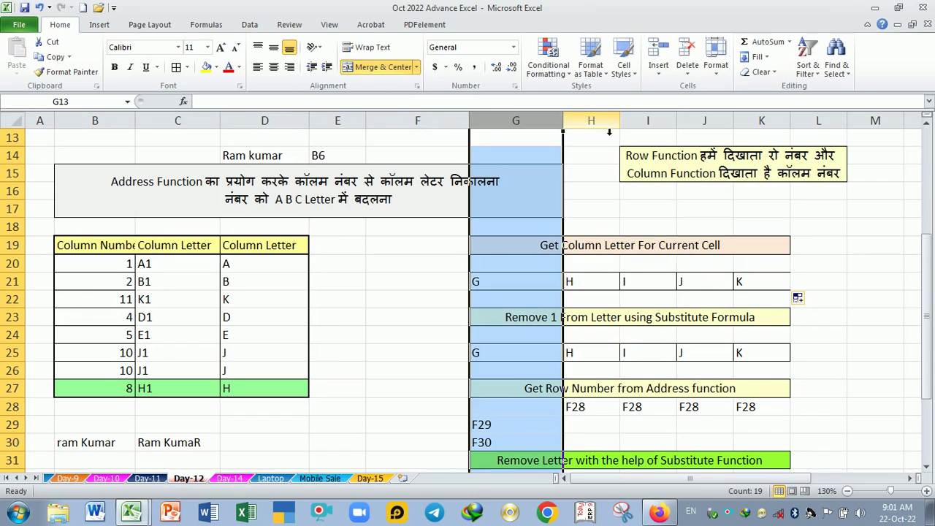
click(609, 130)
click(658, 126)
click(705, 126)
click(755, 130)
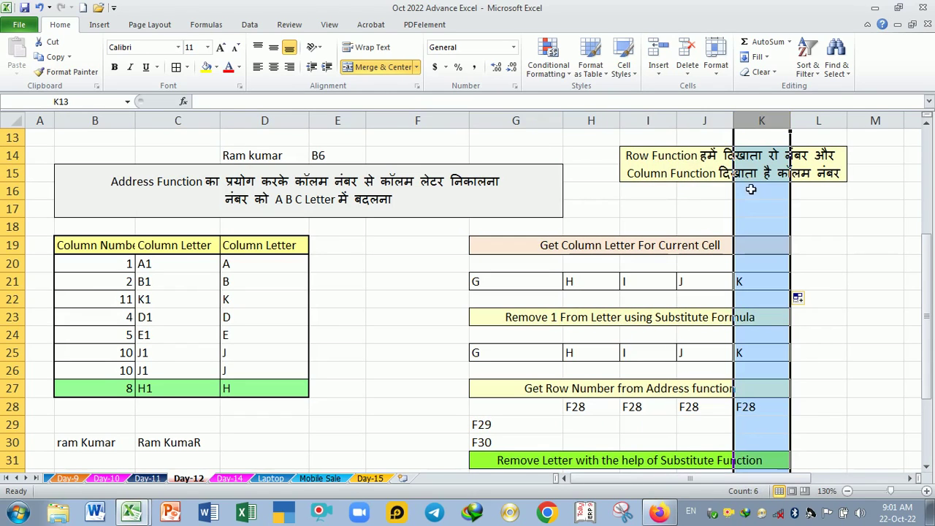
click(706, 299)
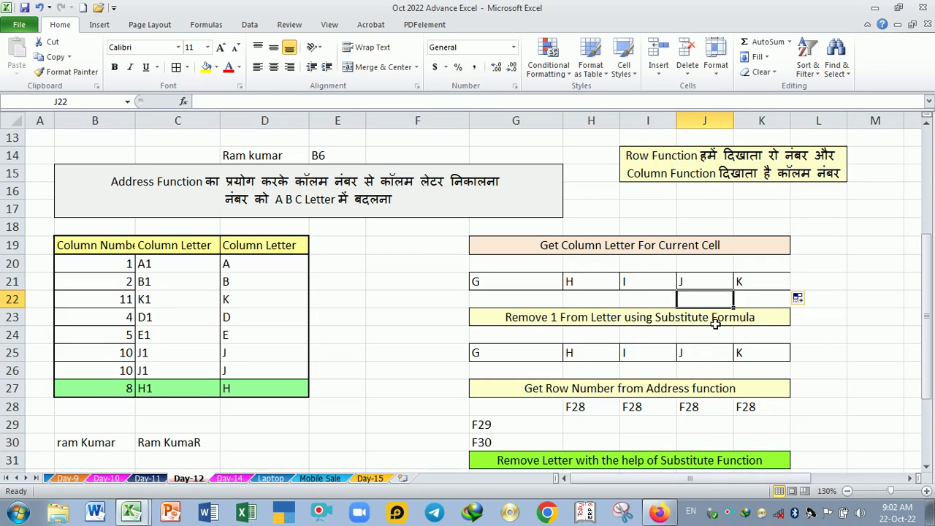
scroll(606, 361, up, 4)
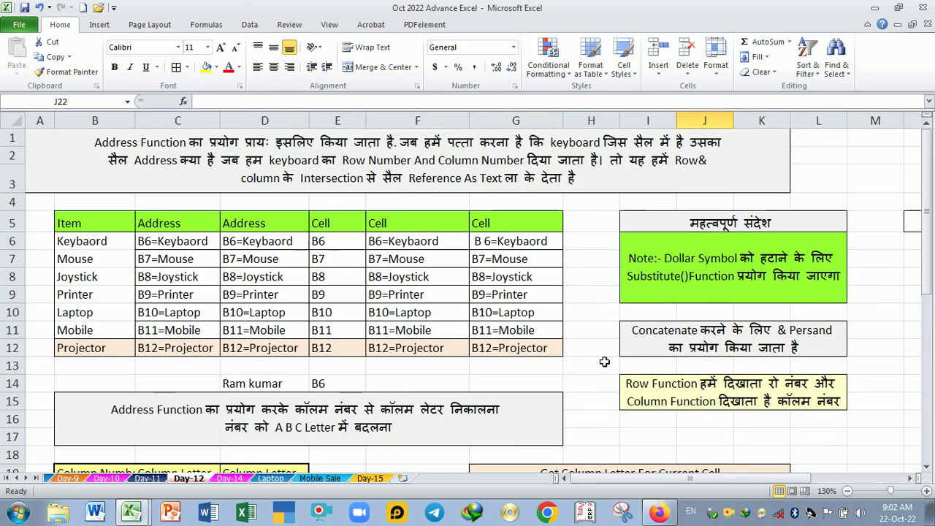